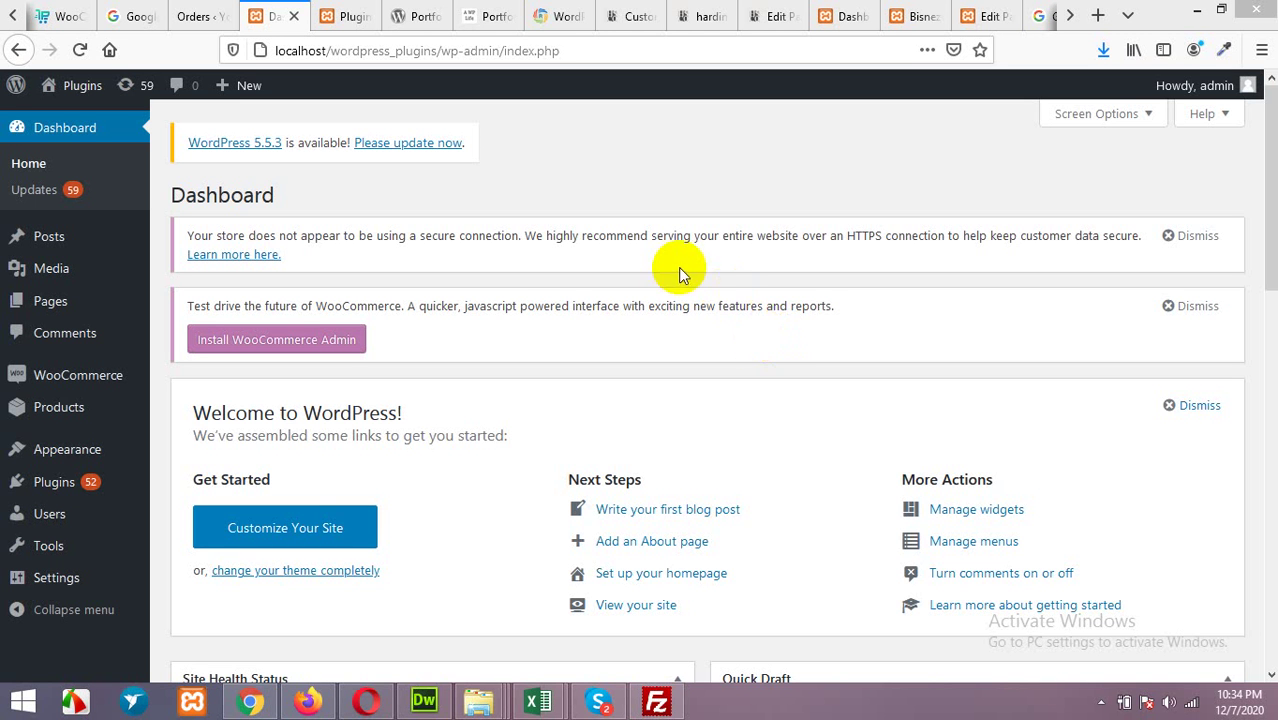
Step: In the awplife demo, filter by Accessories, Books, Electronics and Food & Drink, then show All
click(483, 16)
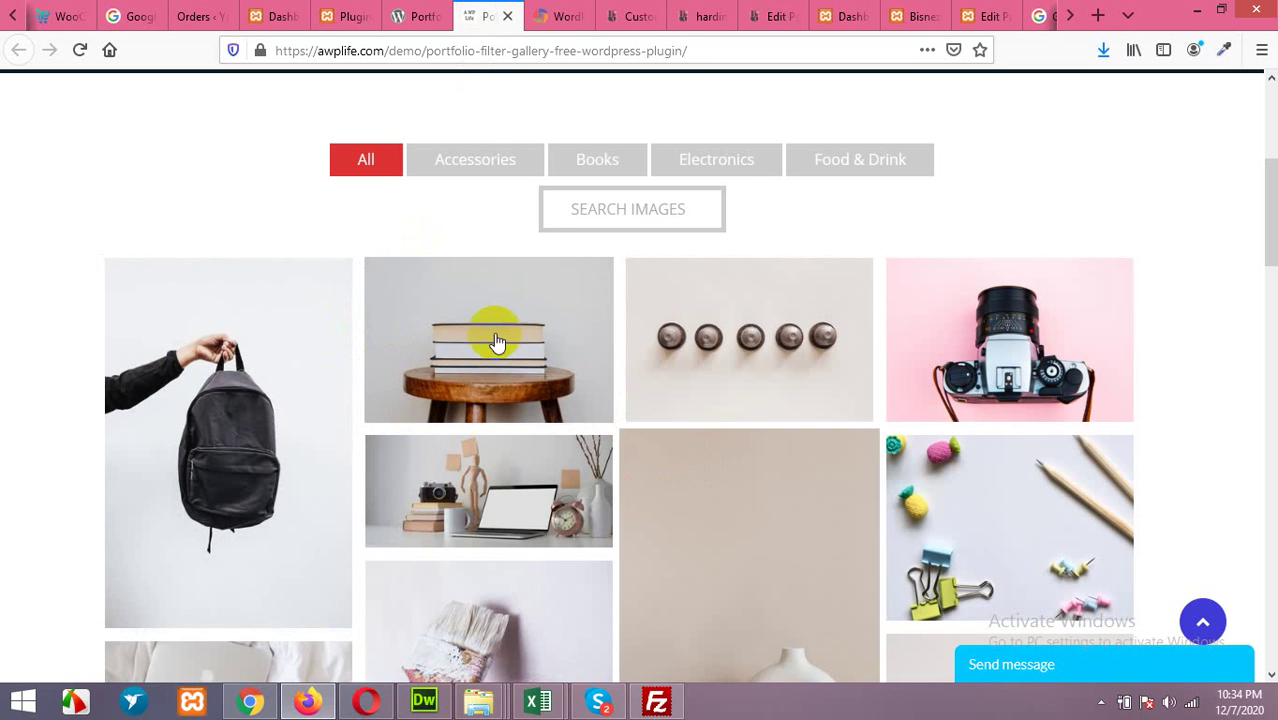
click(478, 168)
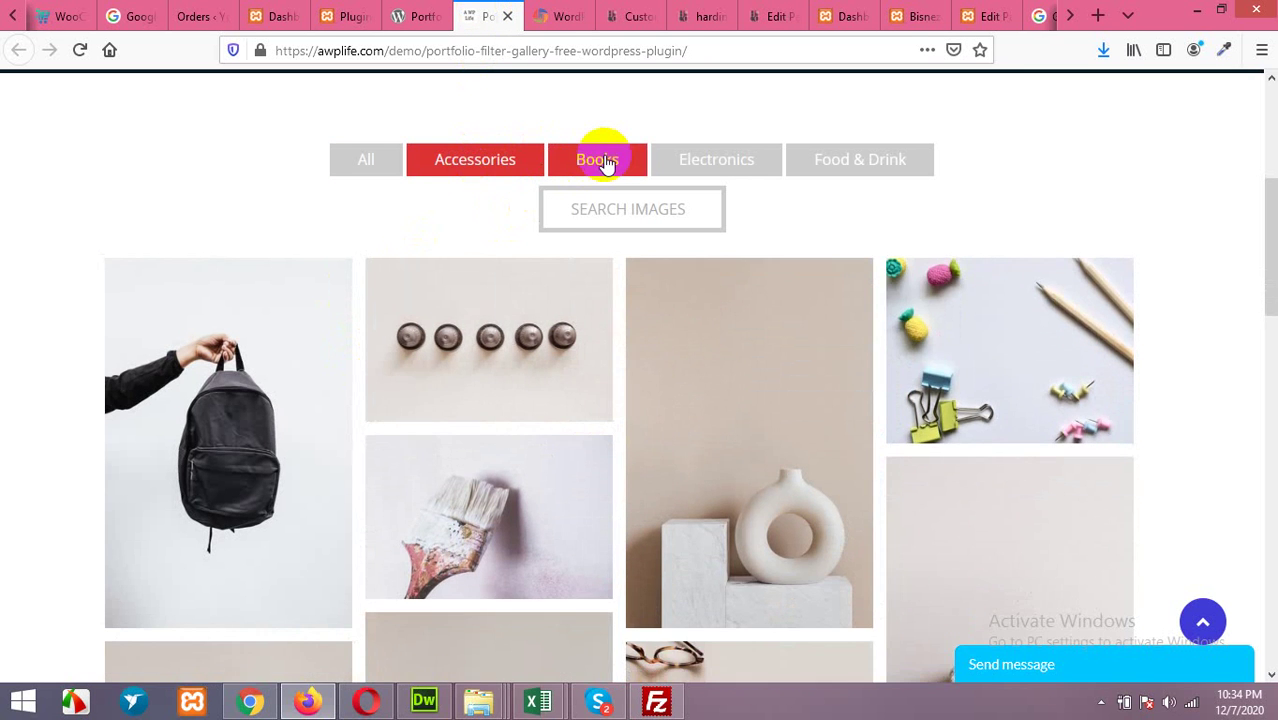
click(605, 163)
click(700, 162)
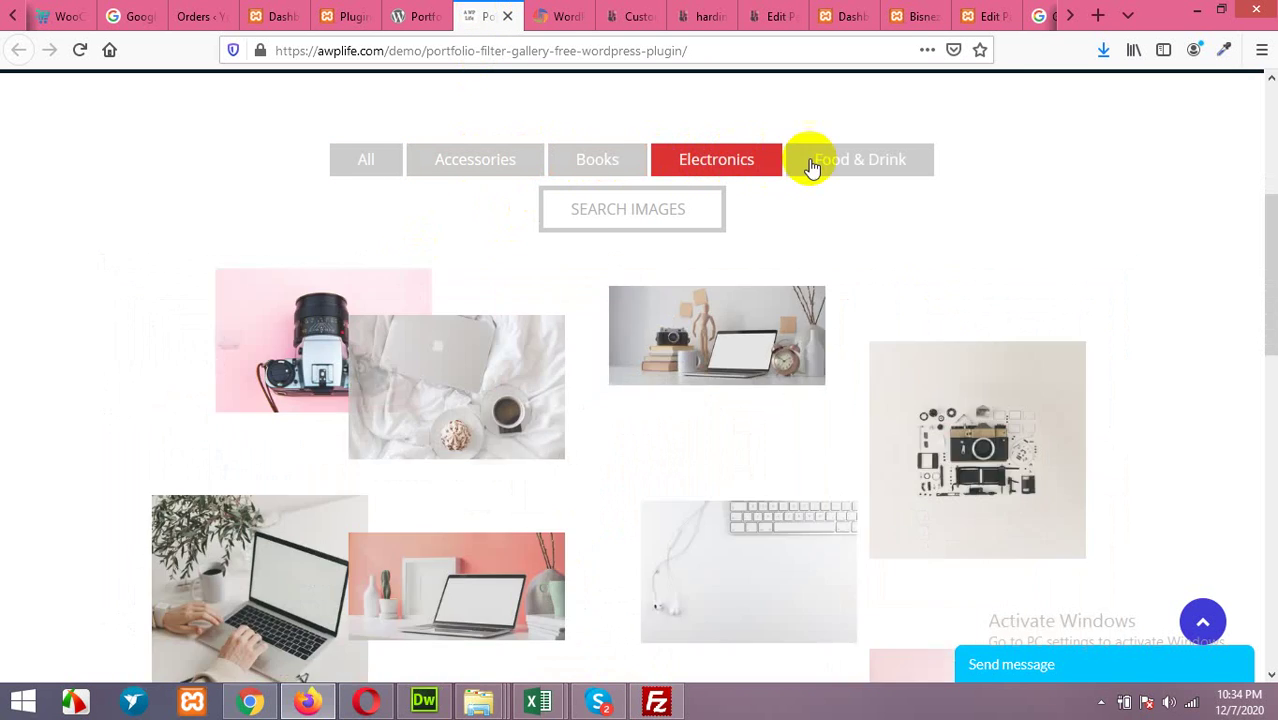
click(814, 162)
click(495, 163)
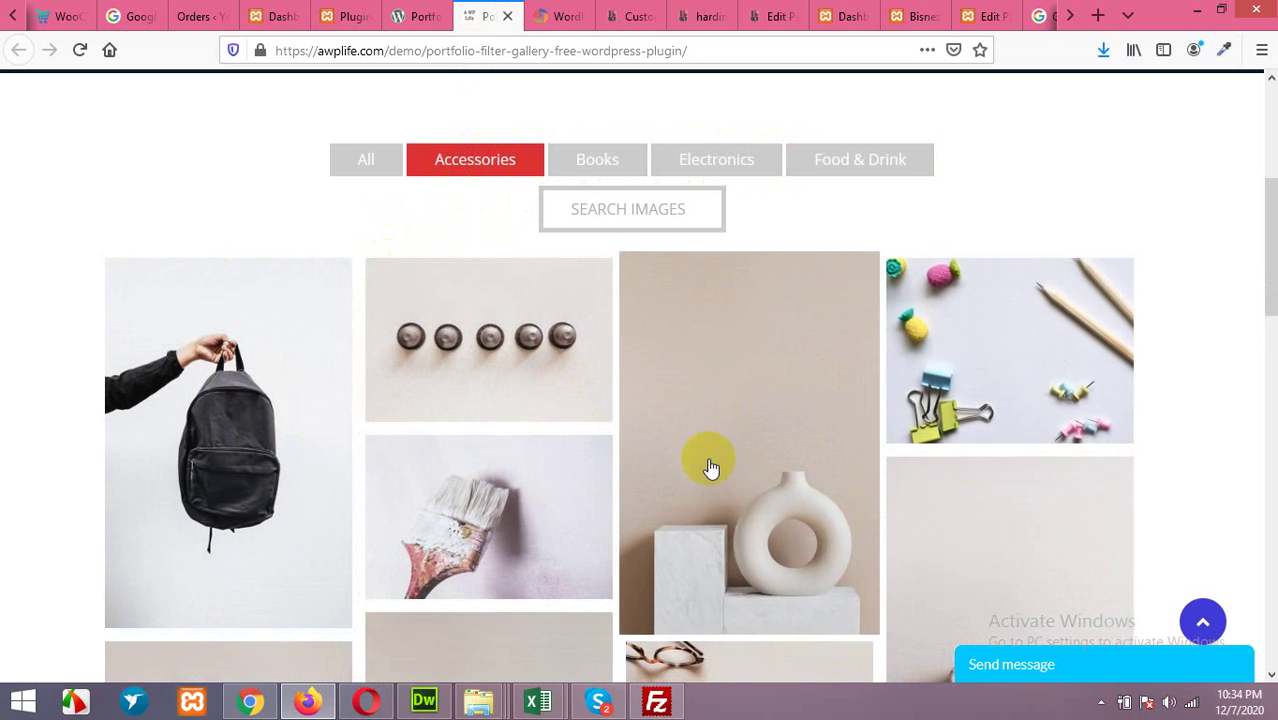
scroll(586, 421, down, 2)
scroll(586, 421, up, 4)
click(362, 257)
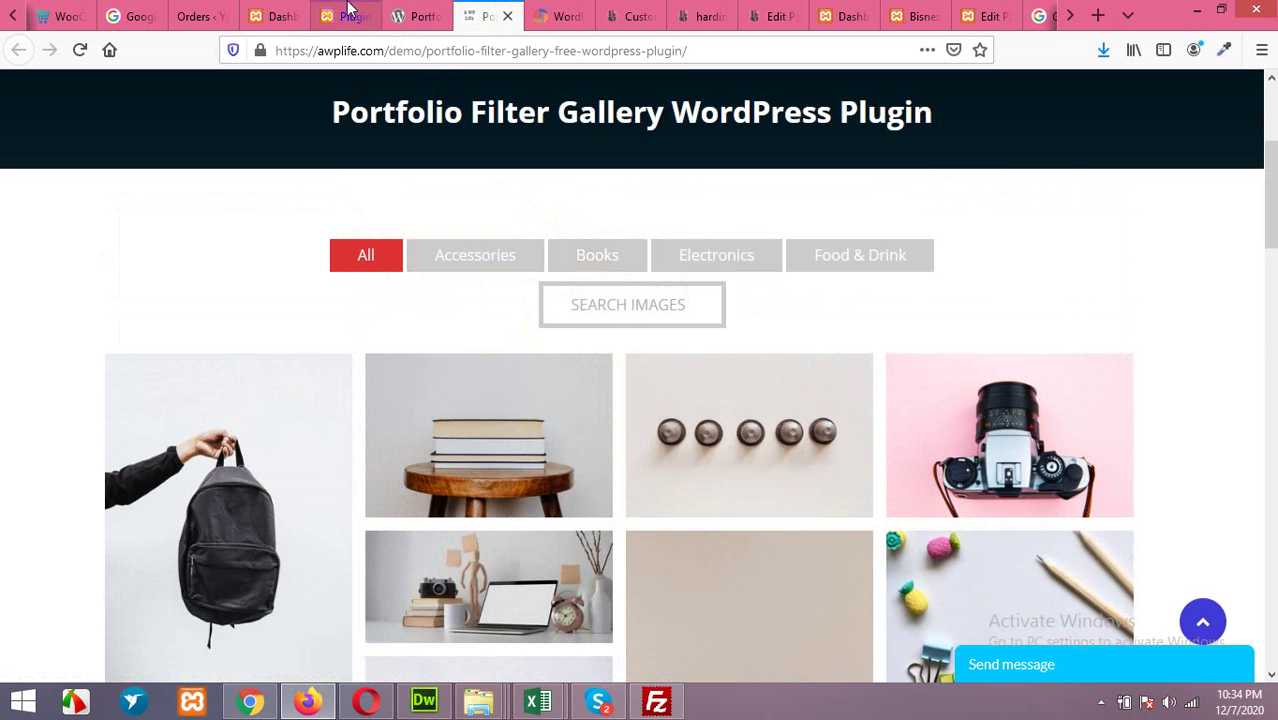
Step: Look over the gallery plugin's wordpress.org listing, then return to the WordPress admin
click(343, 10)
click(414, 10)
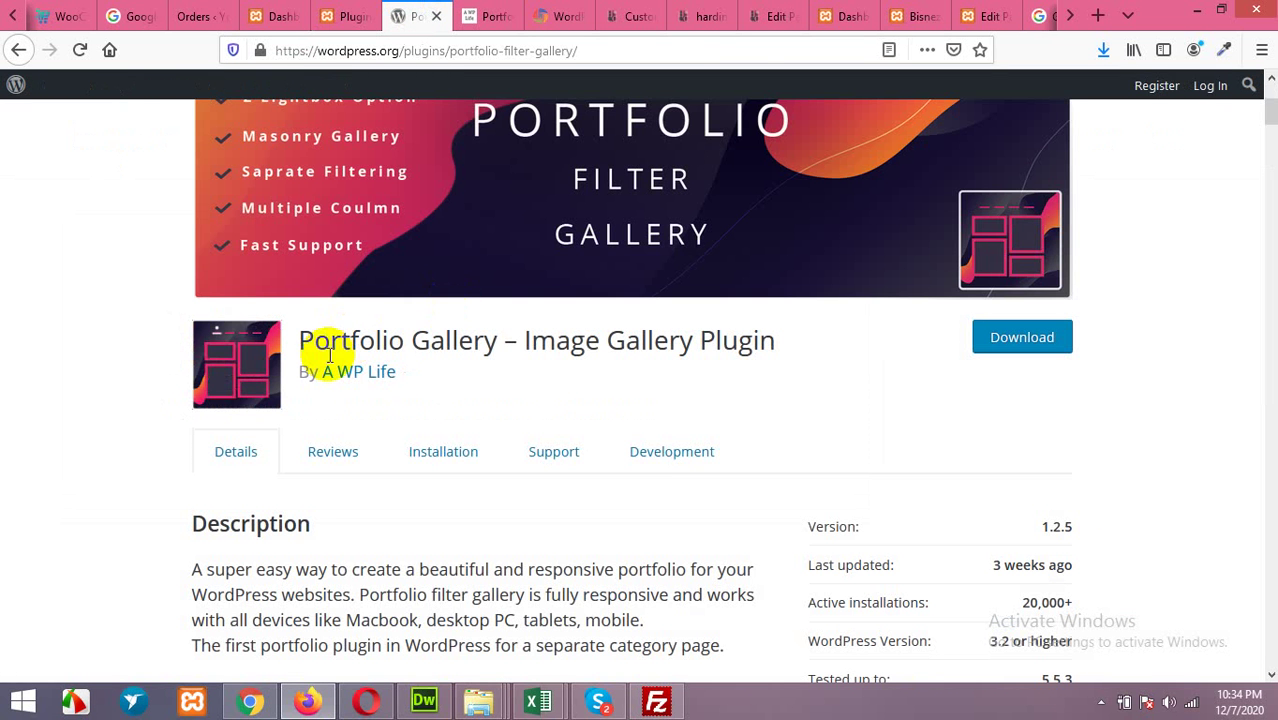
click(281, 12)
Step: Browse the local site's front end, then go back to the WordPress dashboard
click(355, 12)
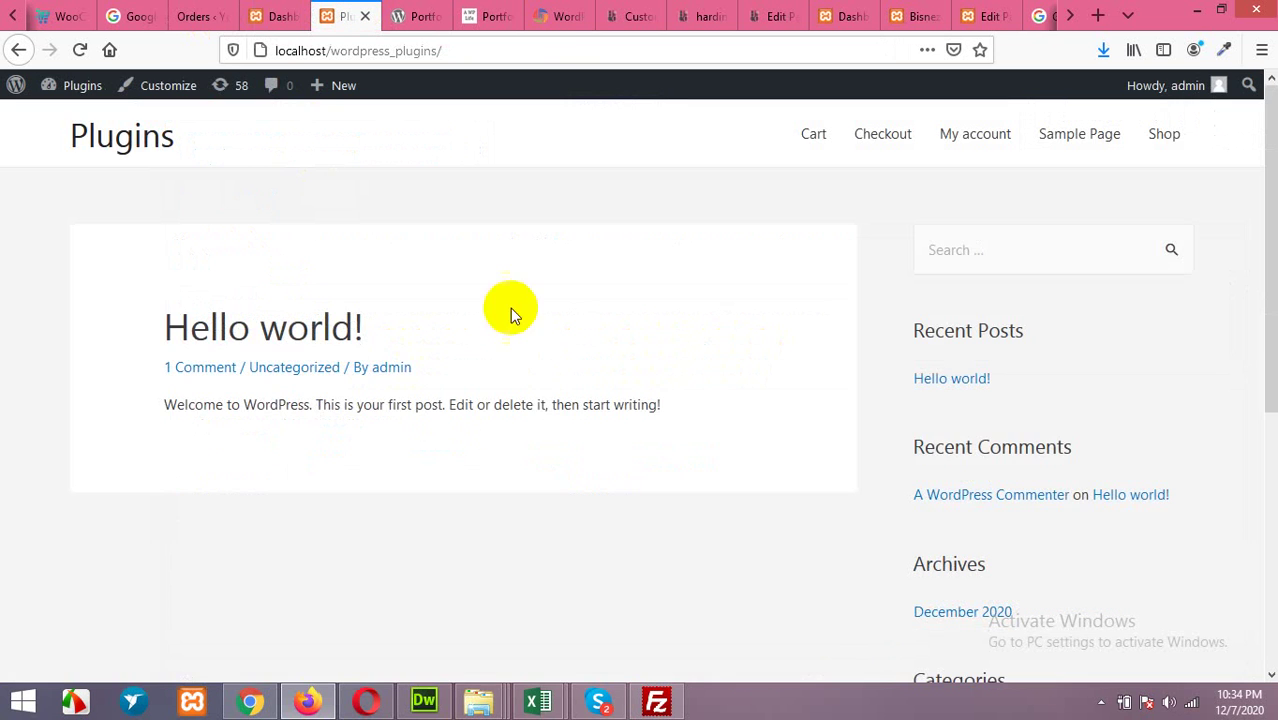
scroll(693, 385, down, 3)
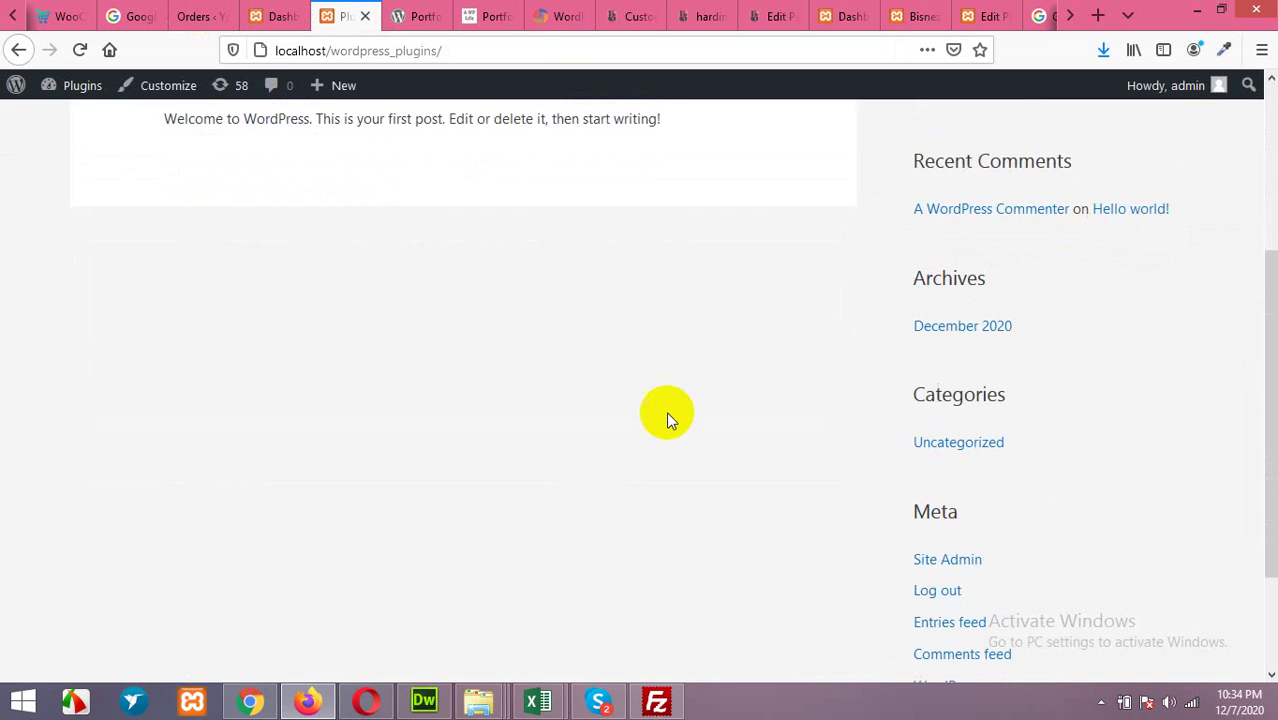
scroll(665, 414, up, 3)
scroll(542, 394, down, 2)
scroll(676, 277, down, 3)
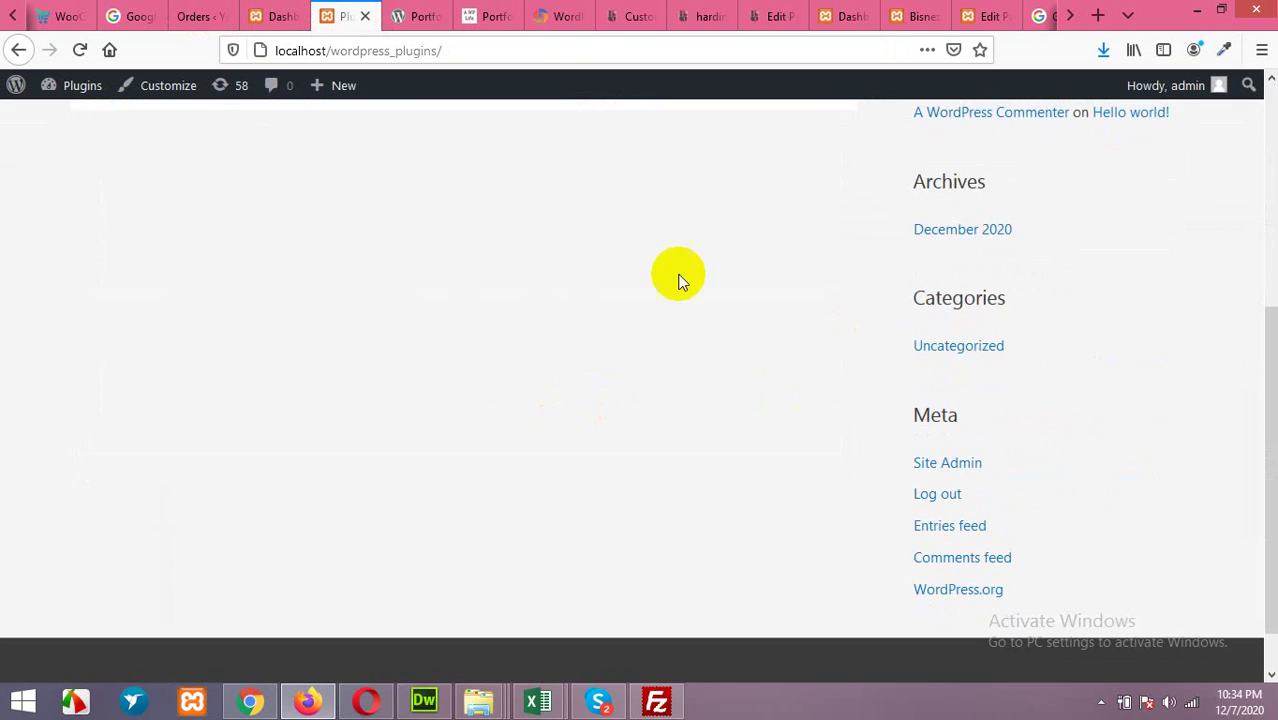
scroll(446, 412, up, 1)
scroll(430, 390, up, 3)
click(278, 12)
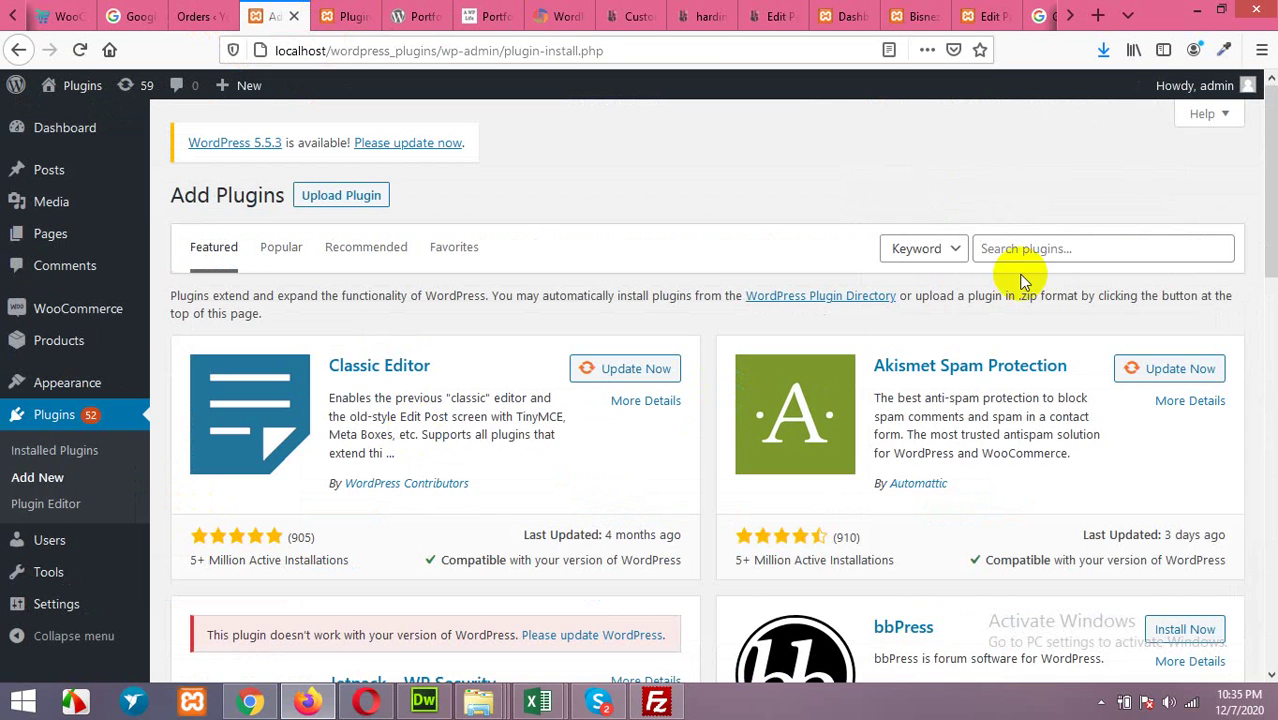
Step: Search plugins for 'portfolio filter gallery' and install Portfolio Gallery – Image Gallery Plugin
click(1061, 248)
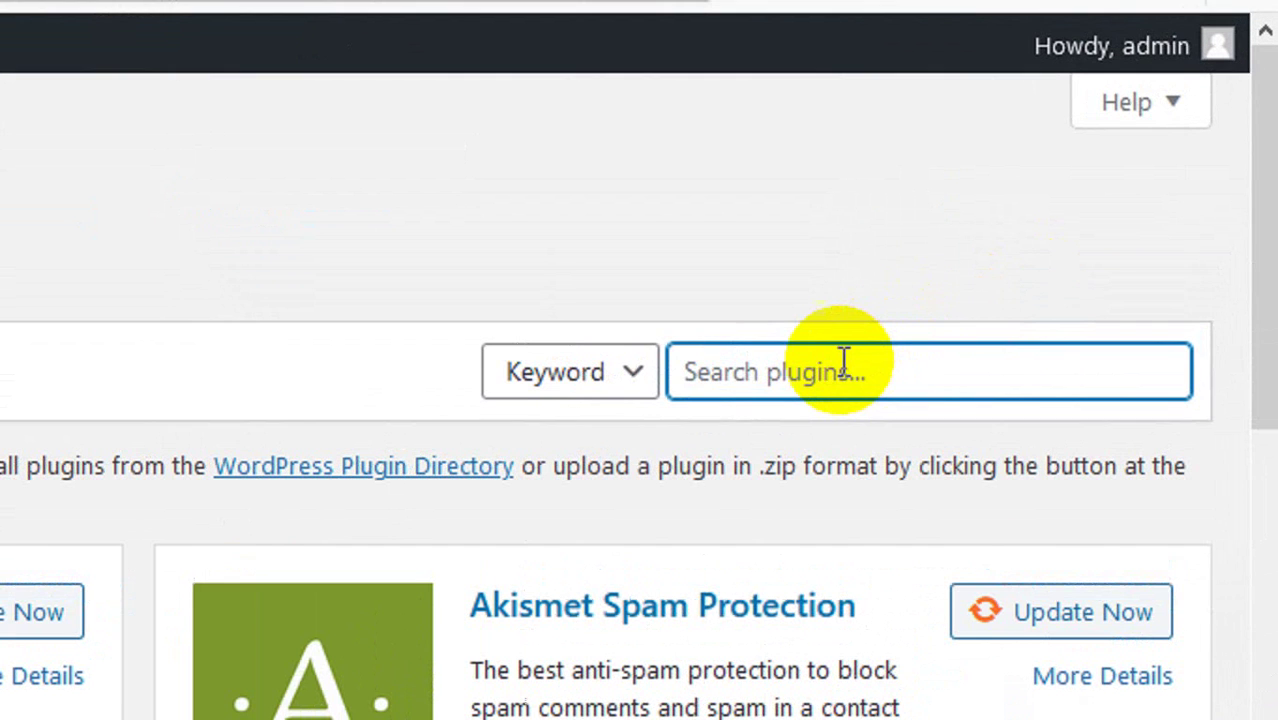
text(portfo)
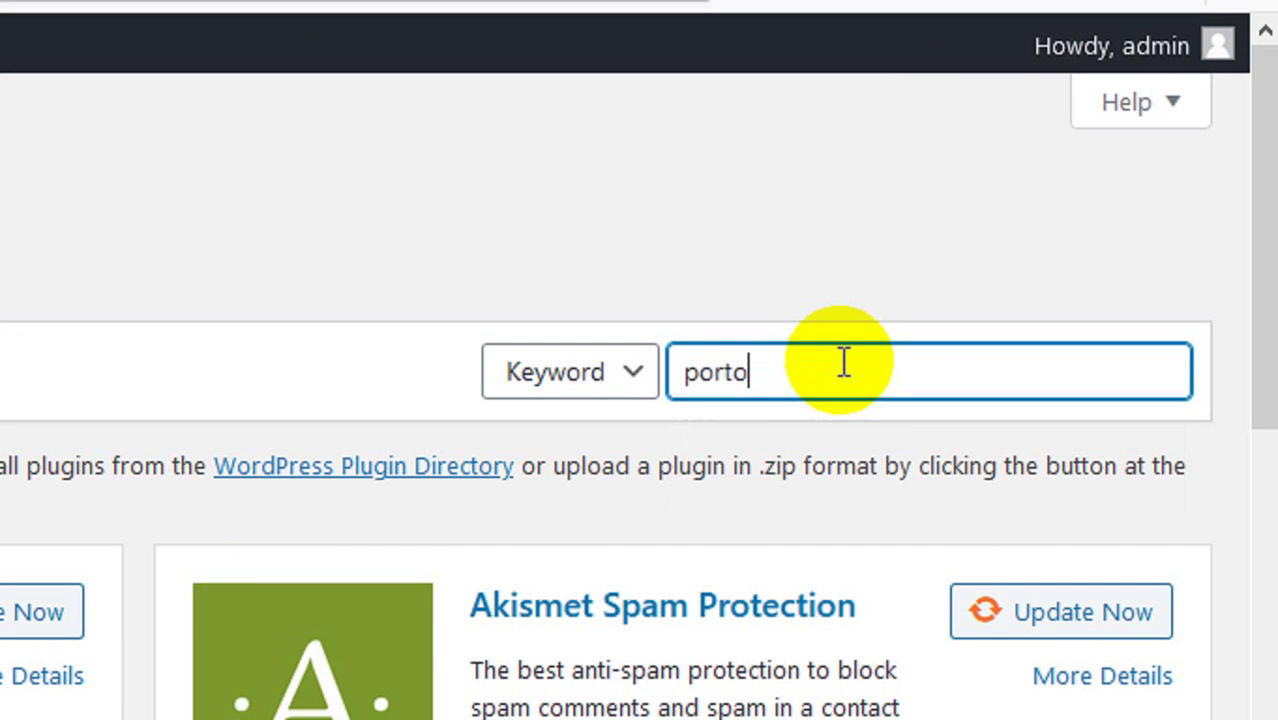
key(BackSpace)
text(folio filter gallery)
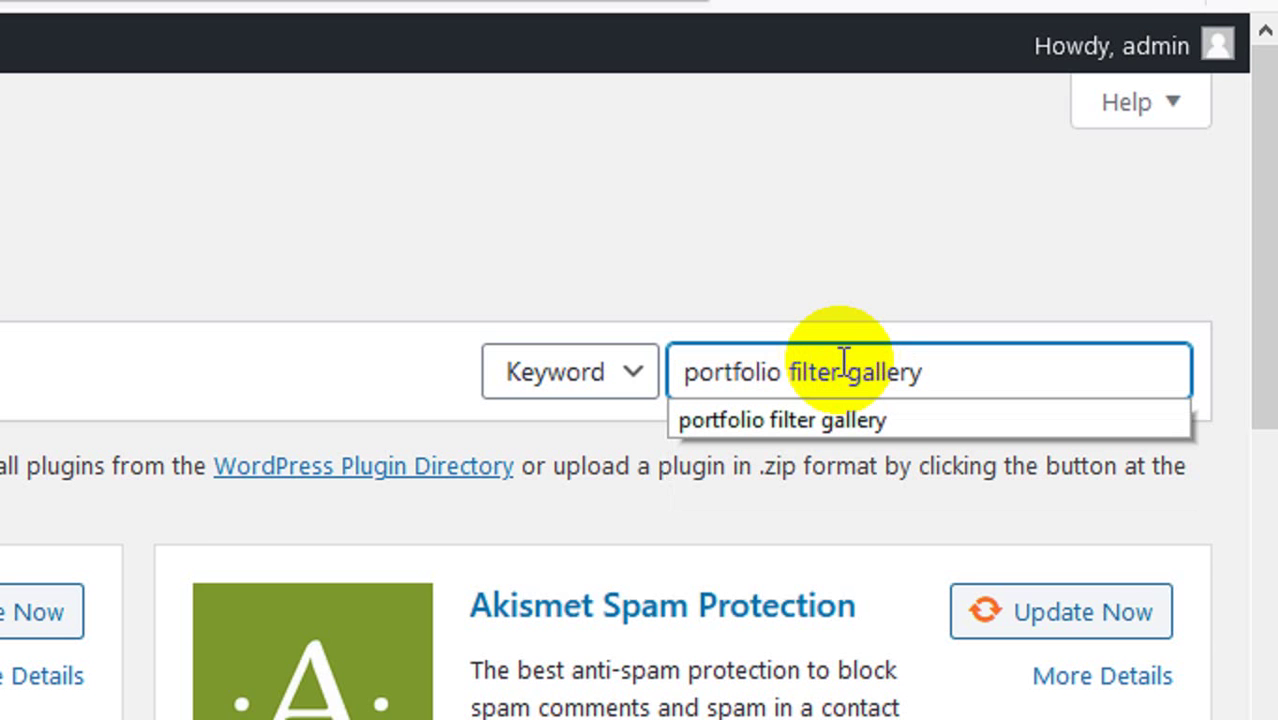
key(Return)
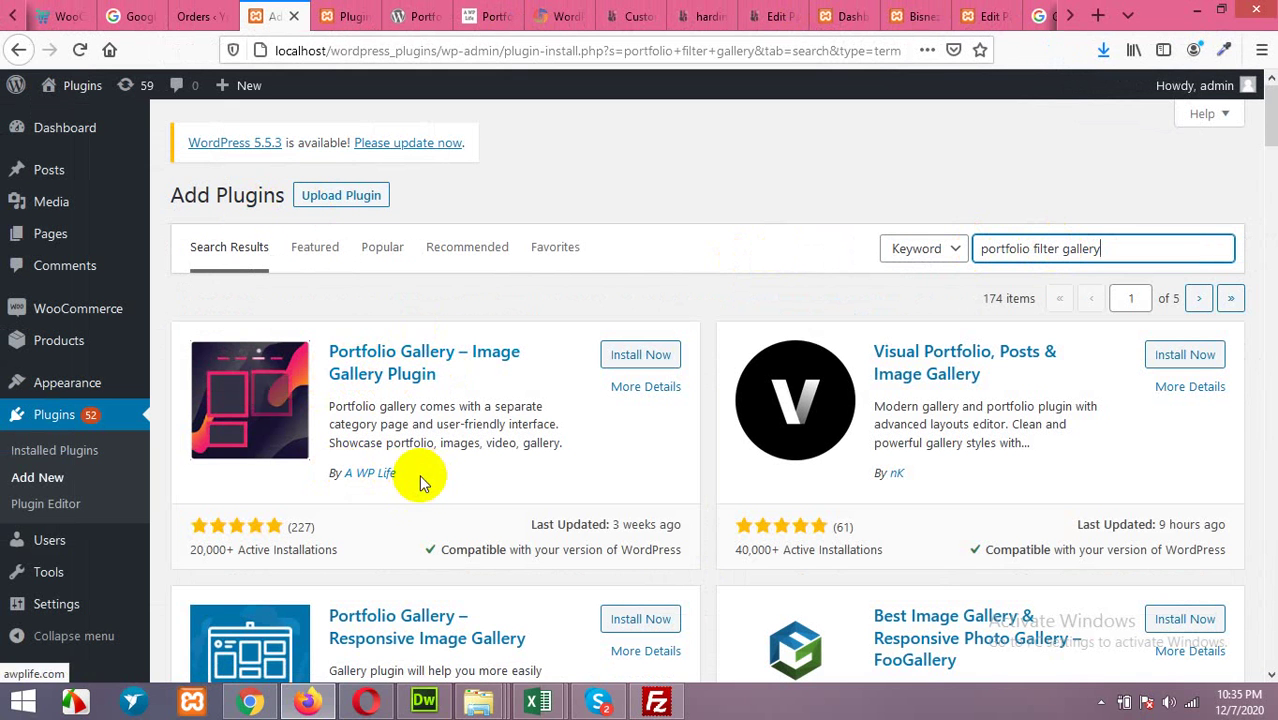
click(638, 356)
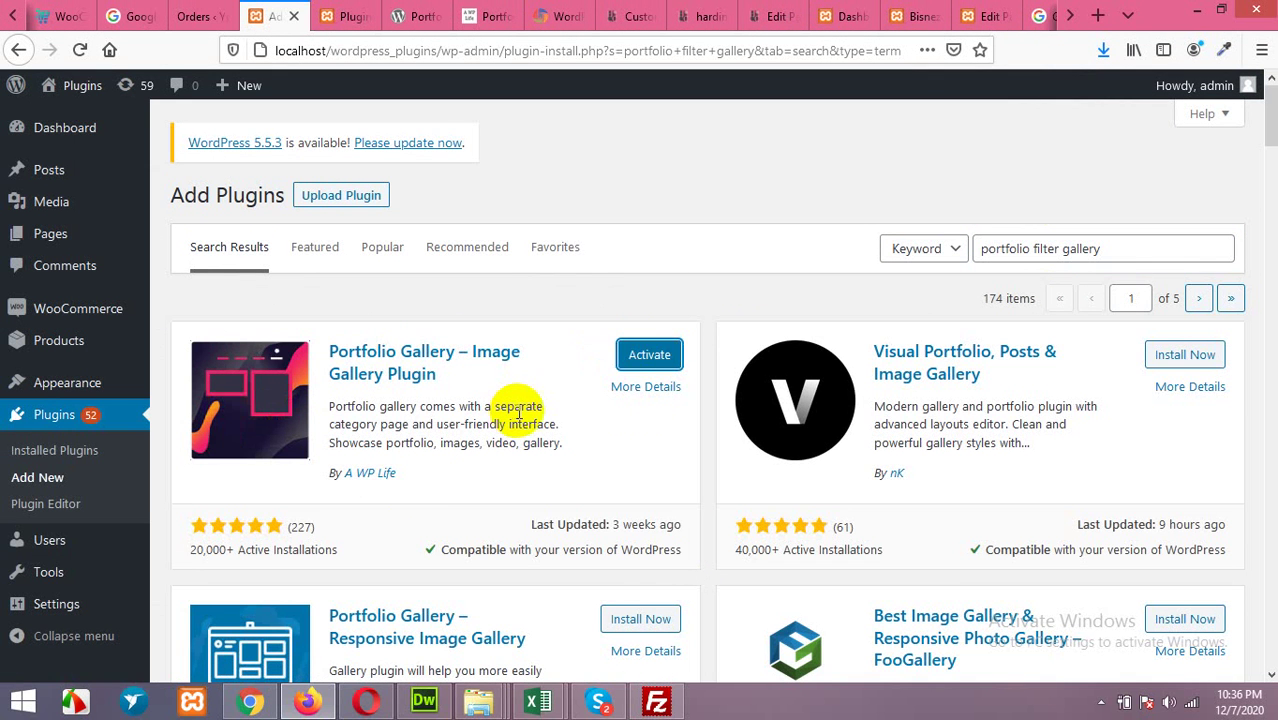
Step: Activate Portfolio Gallery and start a new gallery titled 'Homepage Portfolio'
click(643, 358)
text(Homepage Portfolio)
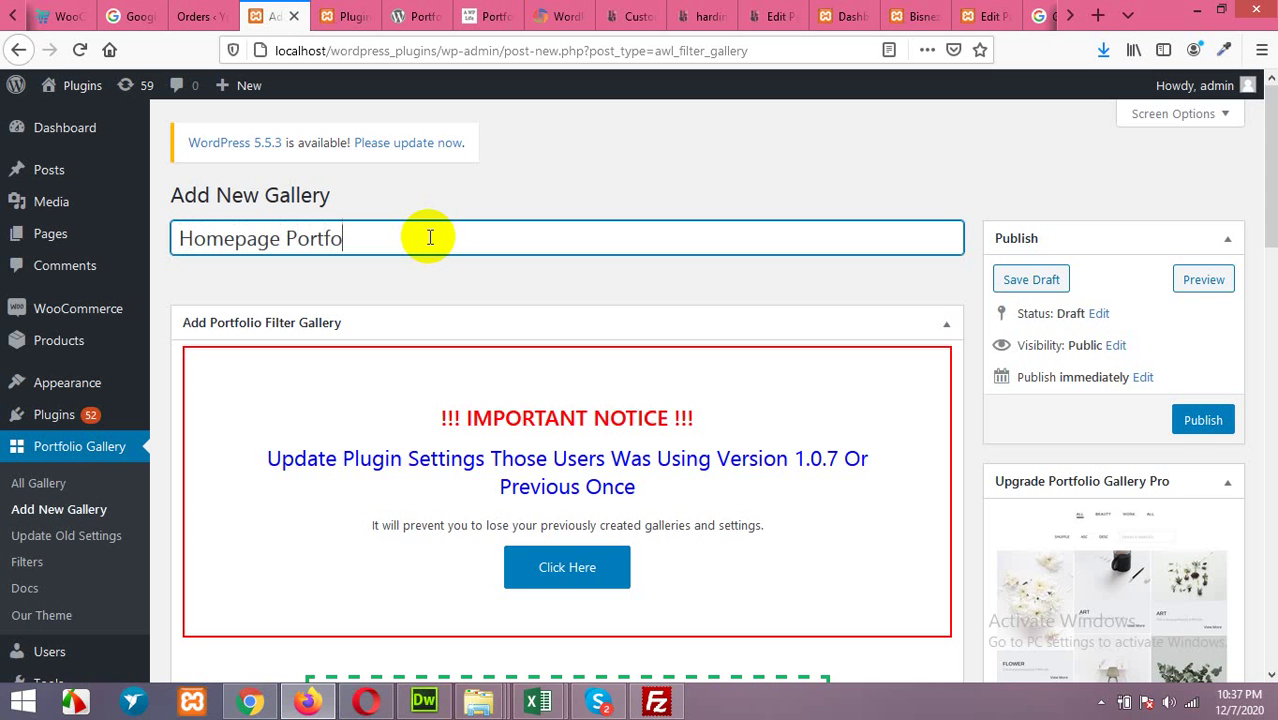
scroll(430, 237, down, 3)
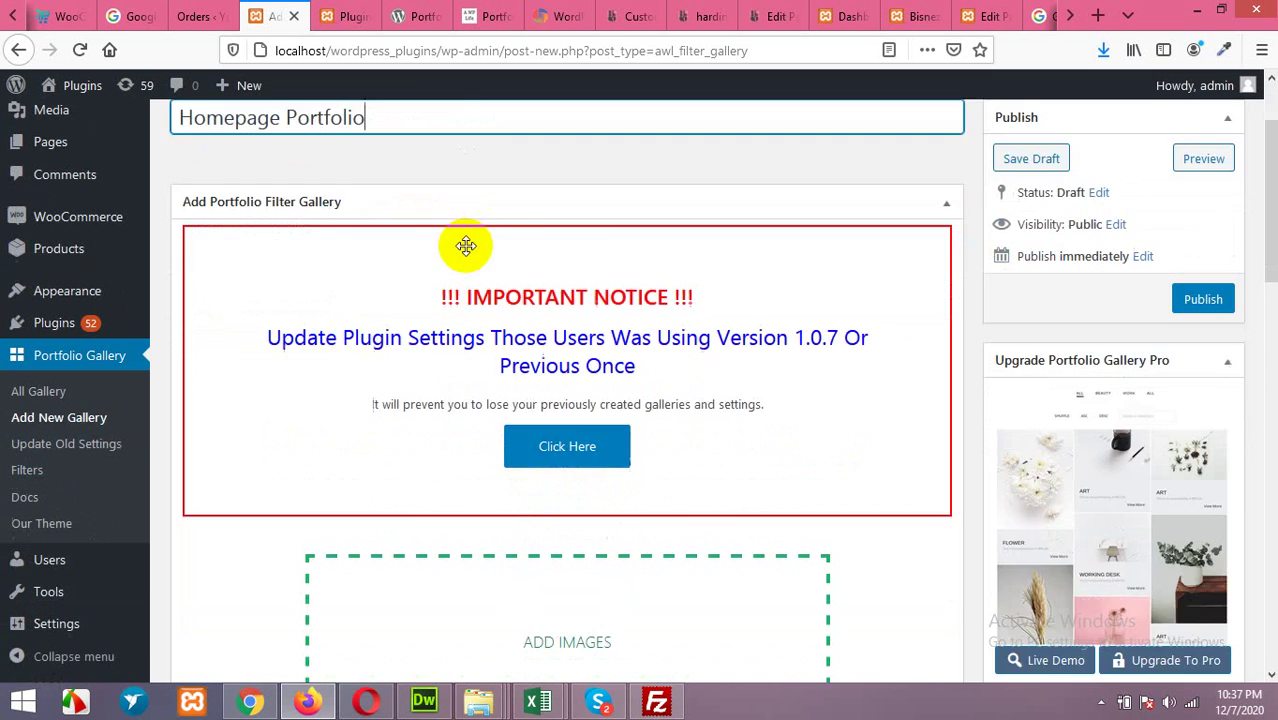
scroll(560, 350, down, 3)
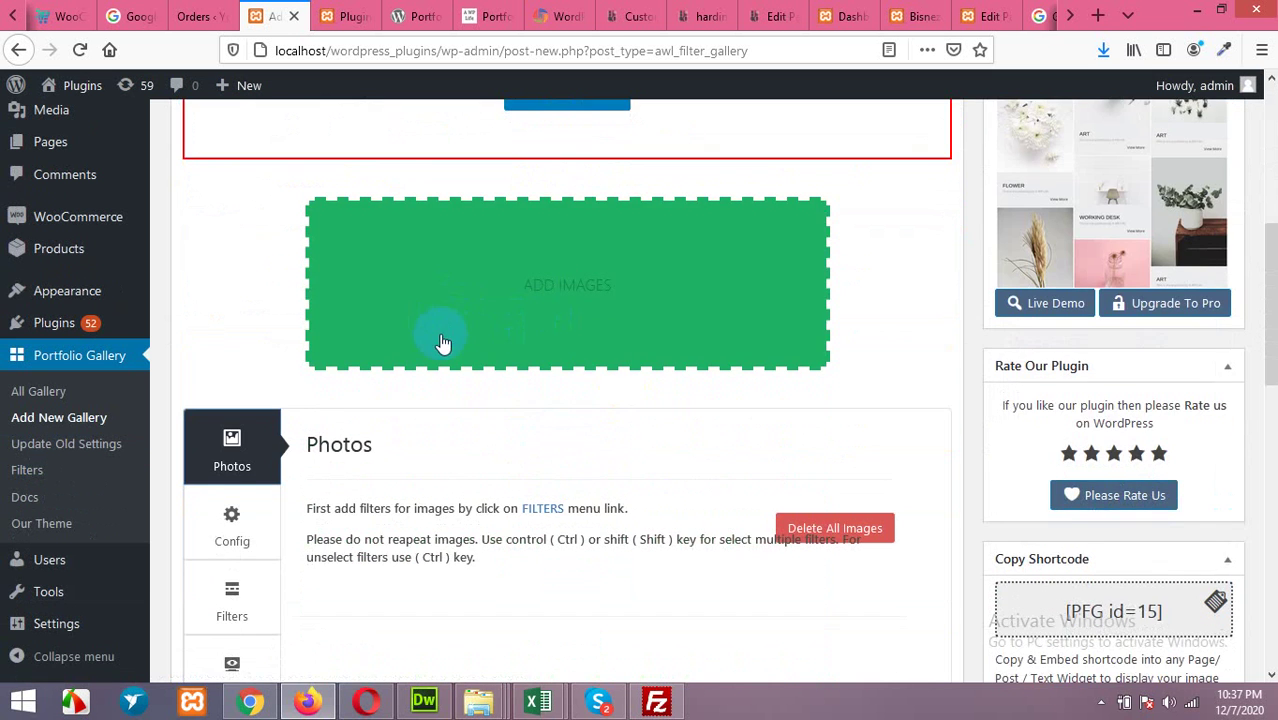
scroll(443, 300, down, 2)
scroll(599, 380, up, 2)
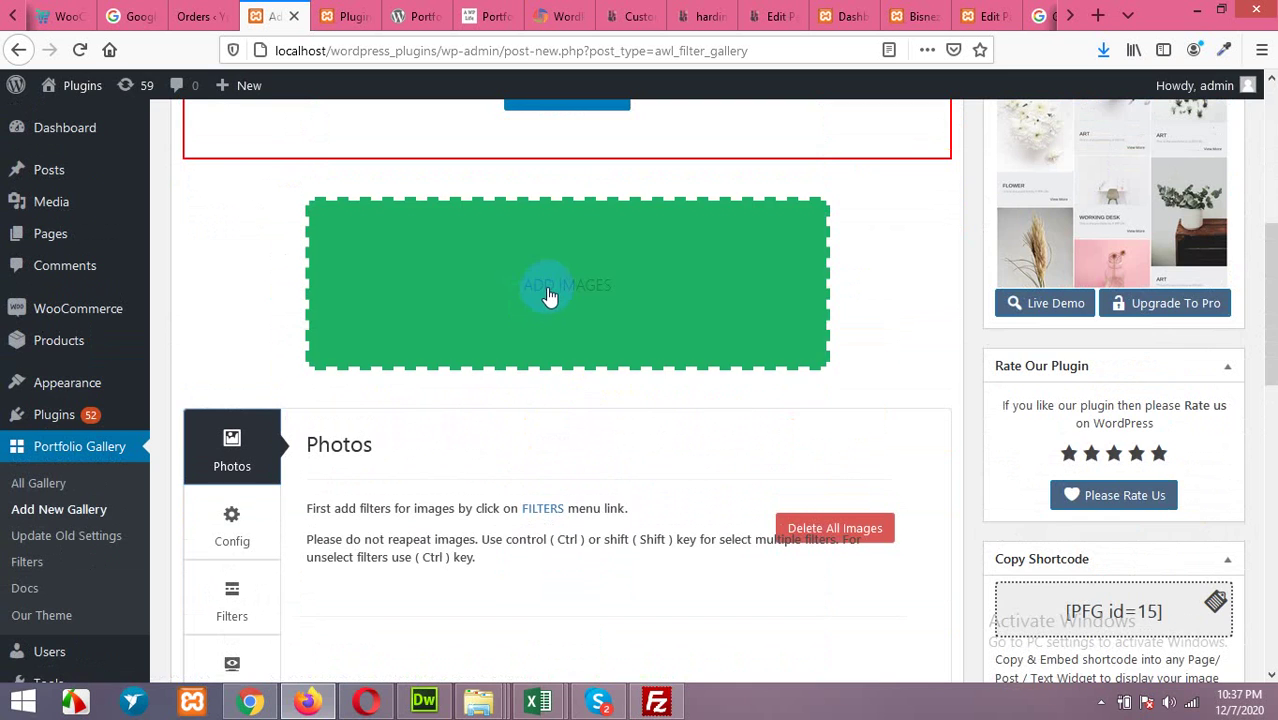
Step: Upload the aquarium image from the Pictures folder into the gallery's media picker
click(548, 295)
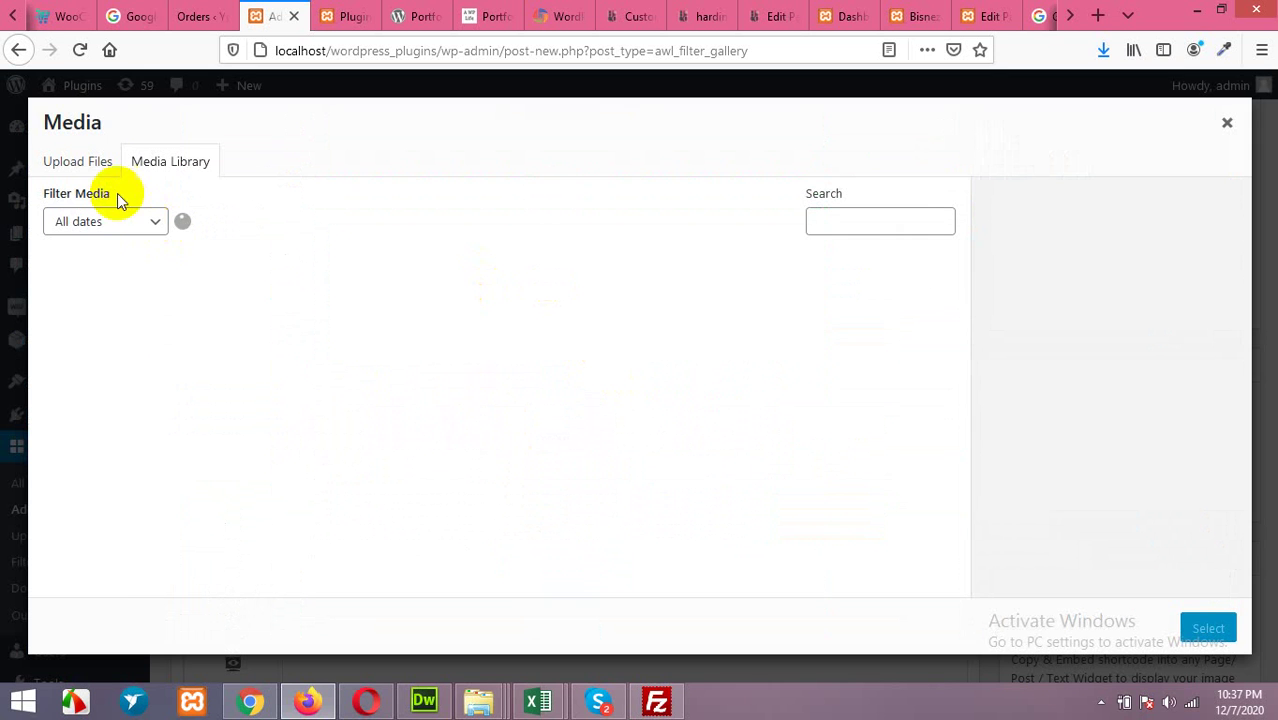
click(108, 168)
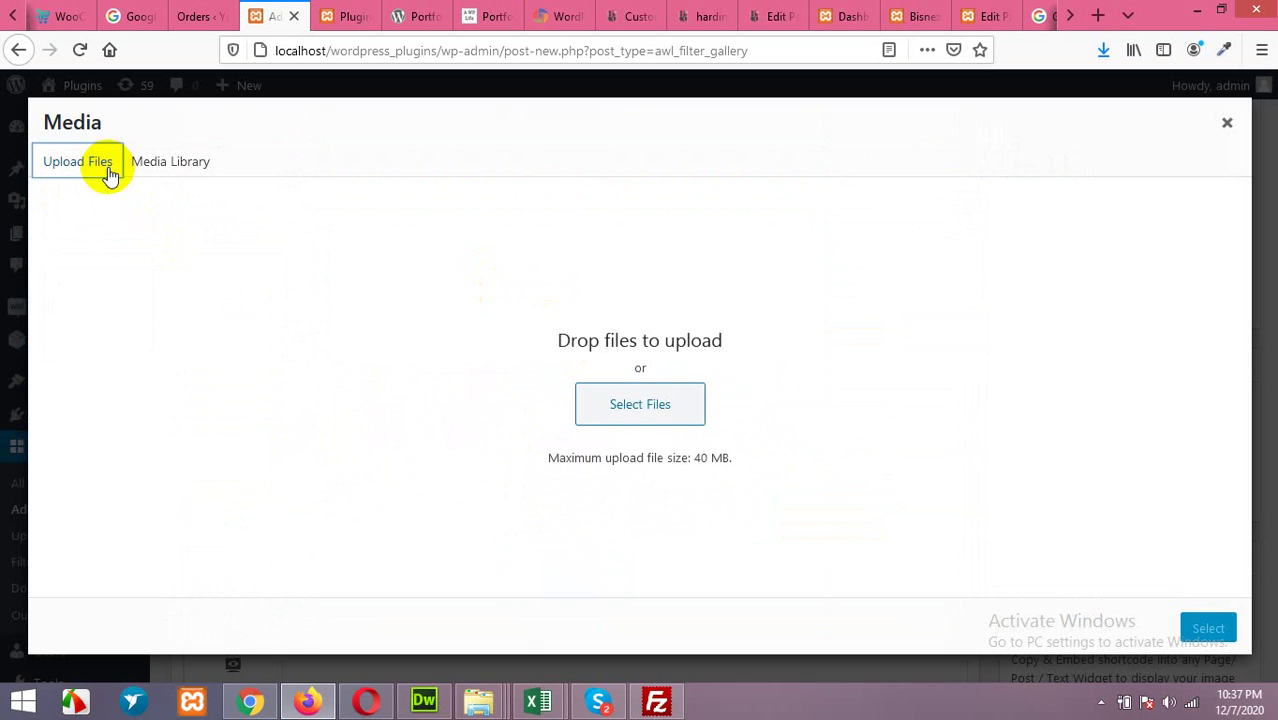
click(622, 406)
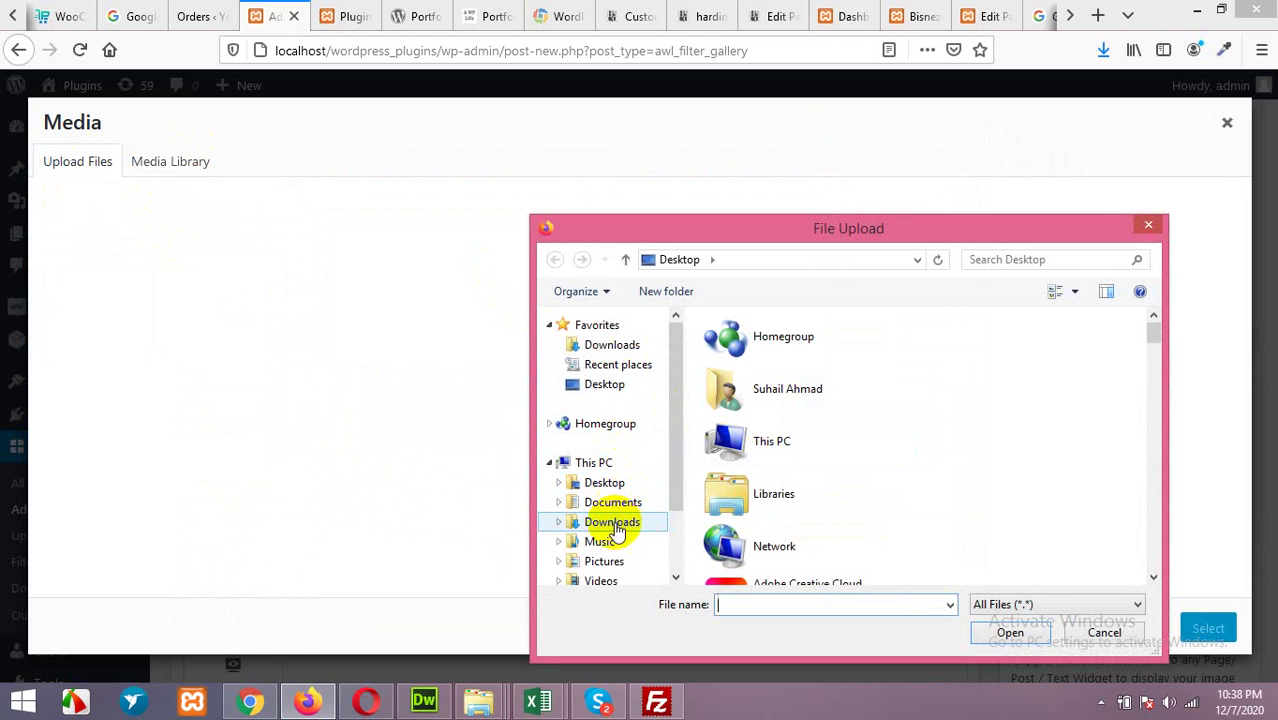
click(604, 562)
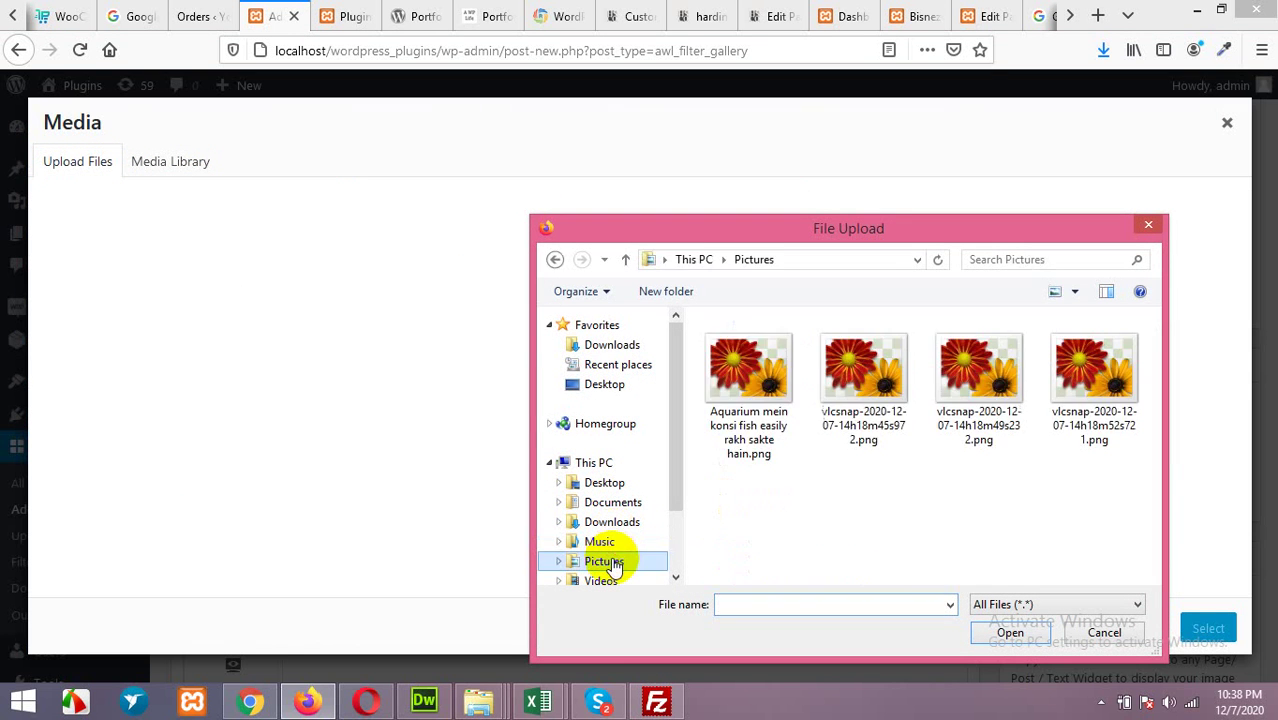
click(760, 400)
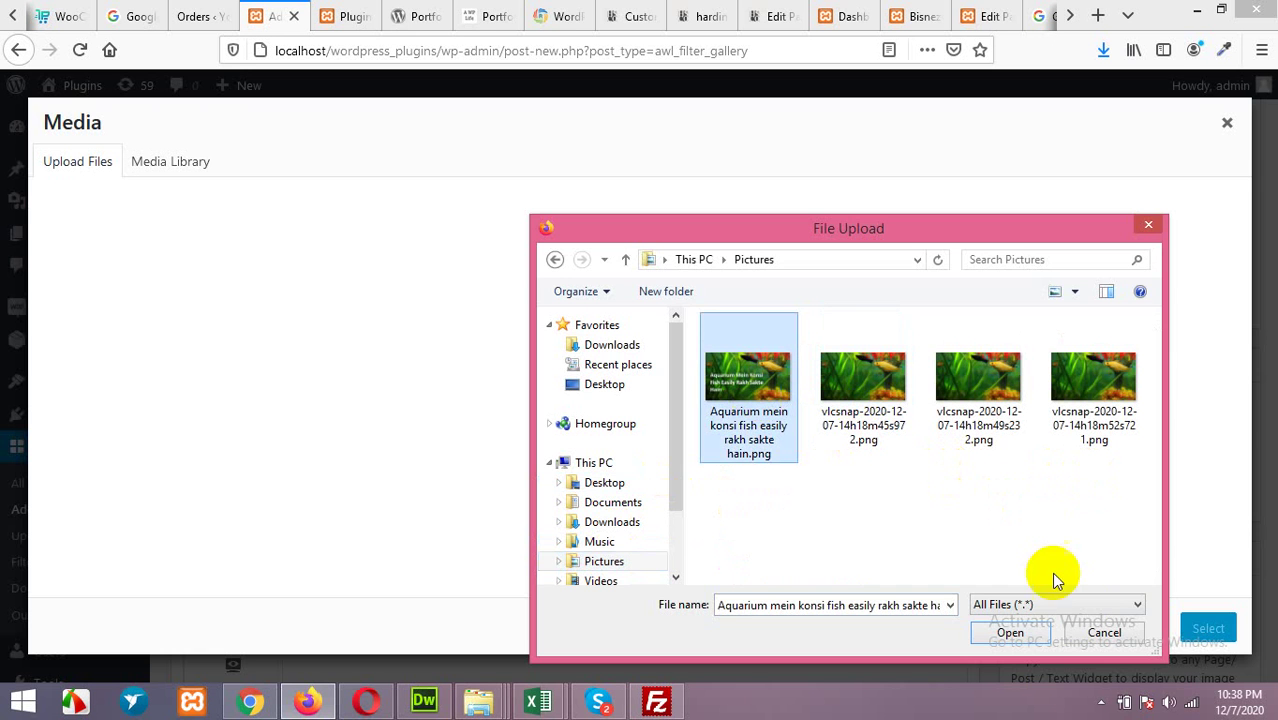
click(1010, 632)
Step: Browse to the wizzam_project folder on the Desktop for another upload
click(77, 161)
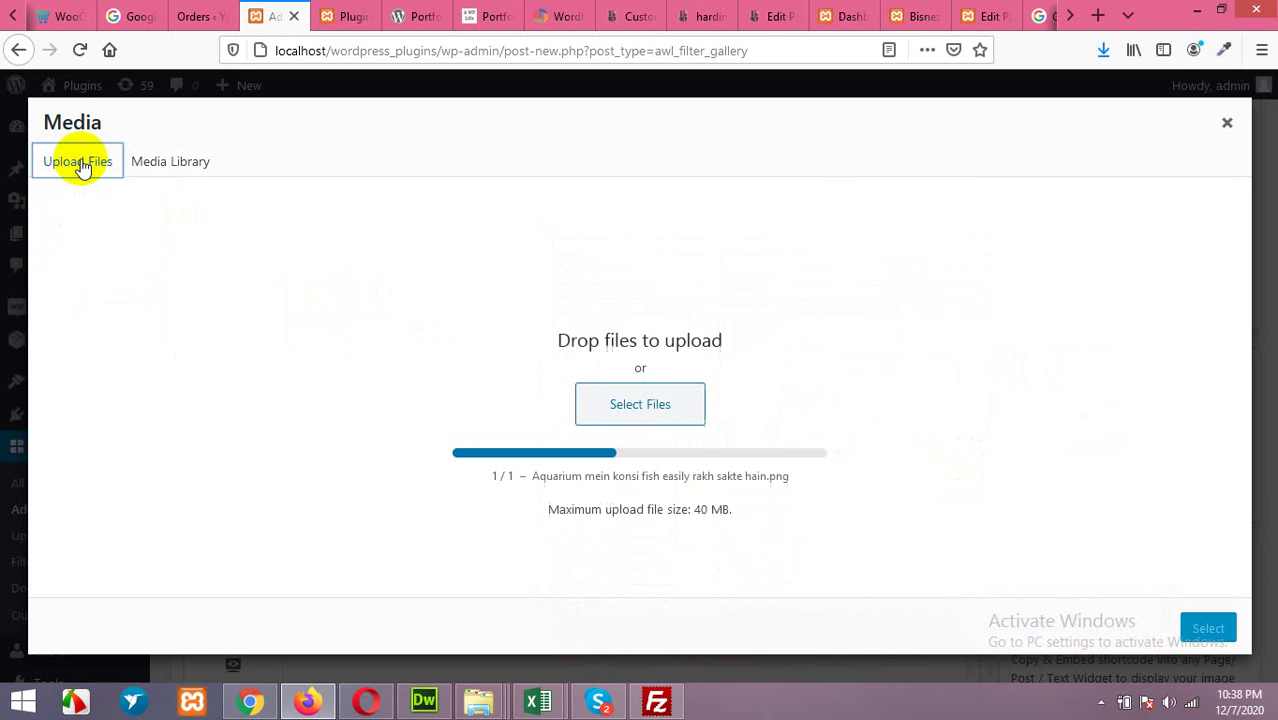
click(640, 403)
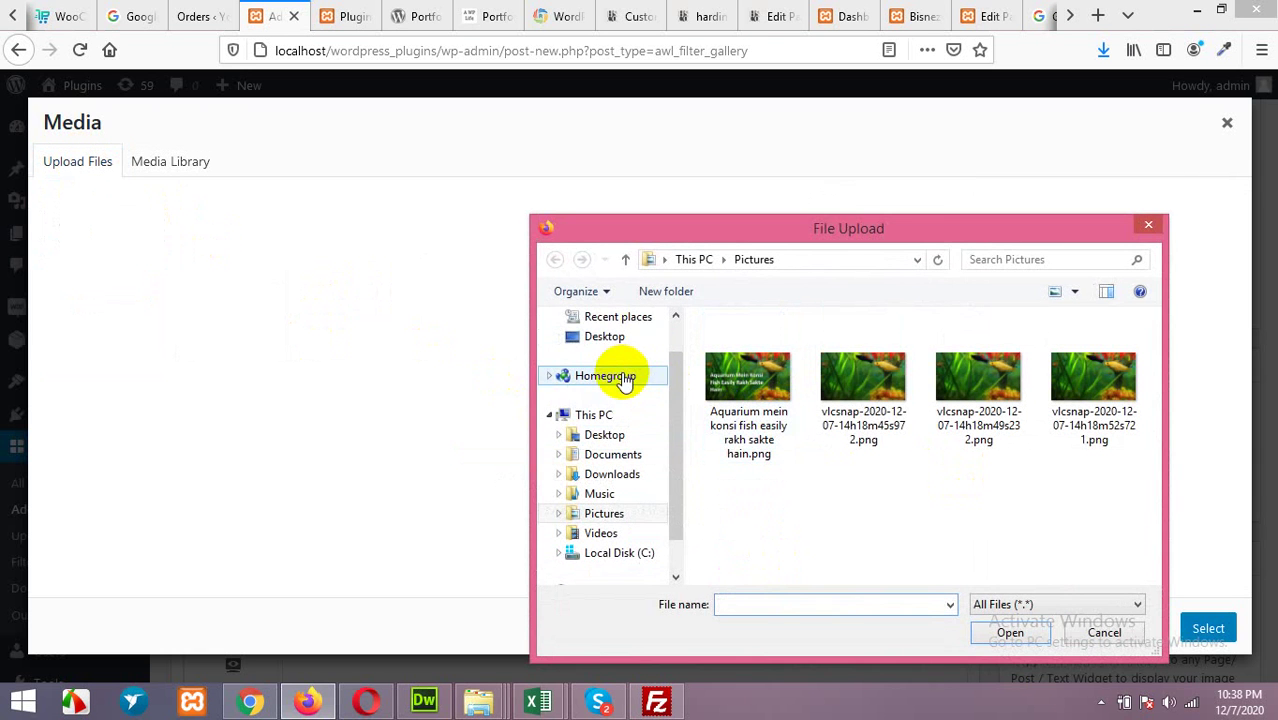
click(605, 338)
scroll(848, 462, down, 5)
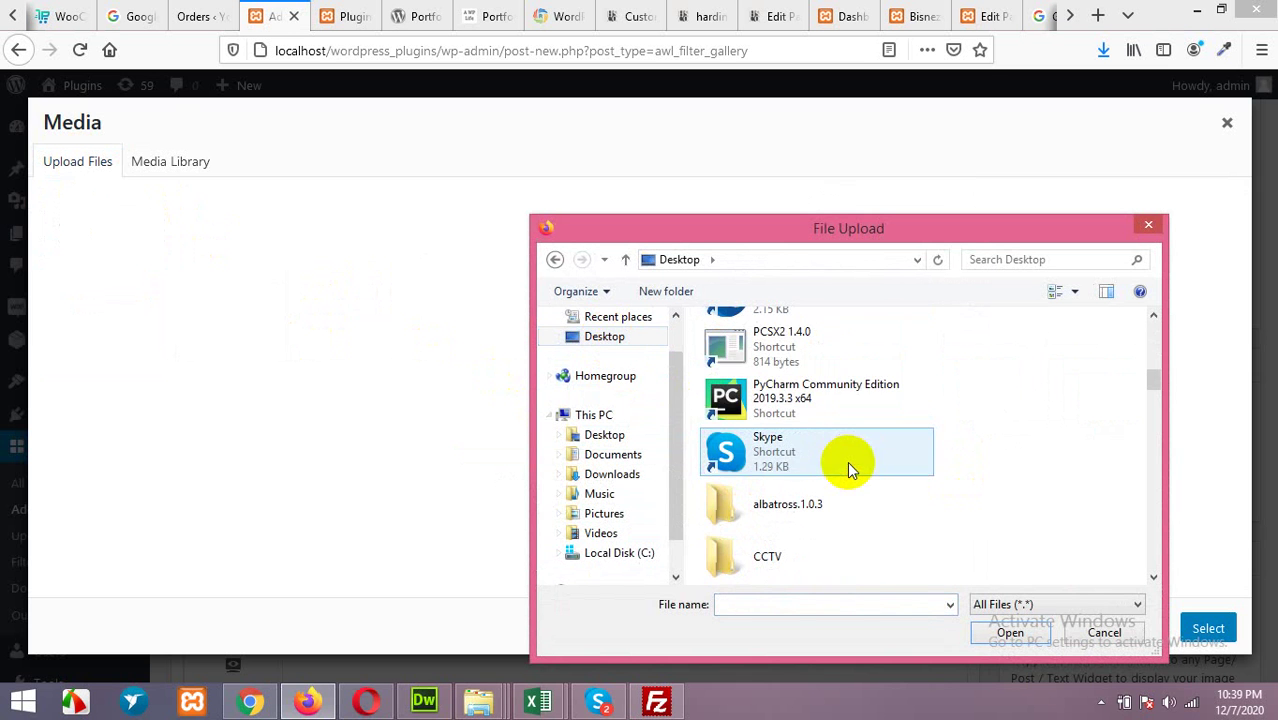
scroll(830, 510, down, 3)
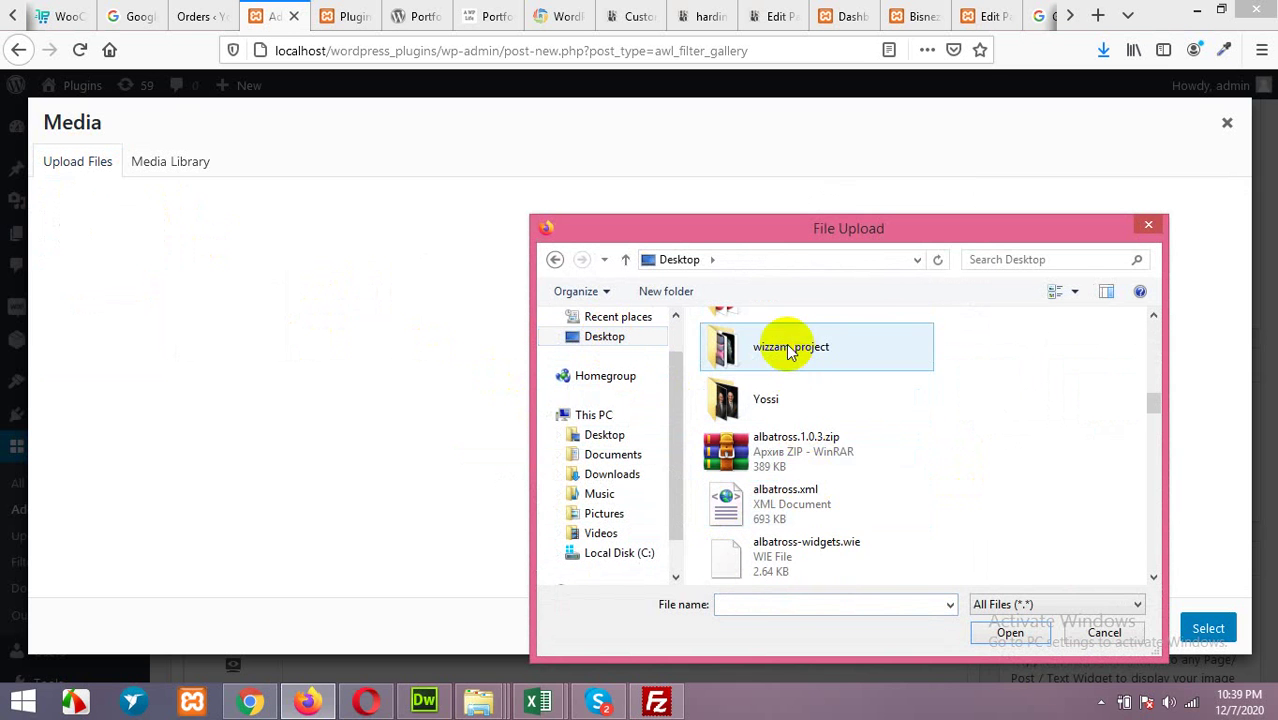
double_click(776, 347)
Step: Upload the iPhone 11 Pro, iPhone 11 Repair, Apple, Samsung, Oneplus and Huawei images and add them
click(960, 362)
ctrl+click(1070, 370)
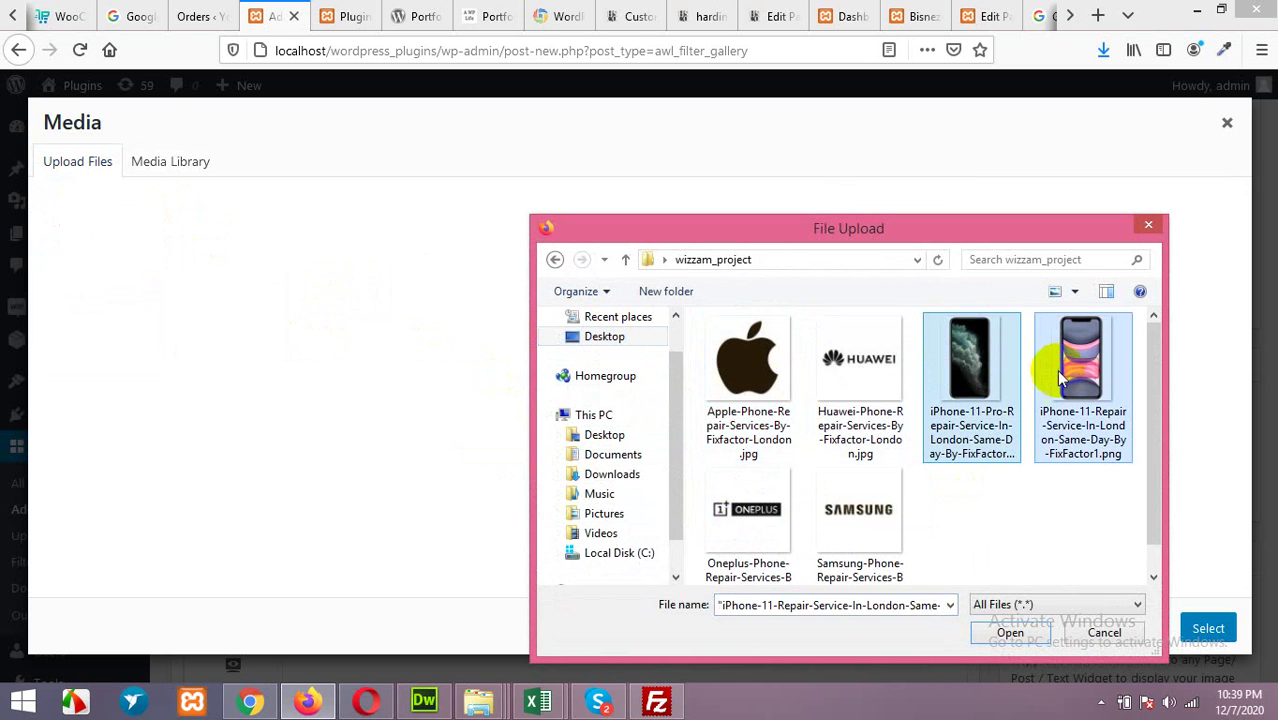
ctrl+click(748, 362)
ctrl+click(878, 512)
ctrl+click(748, 490)
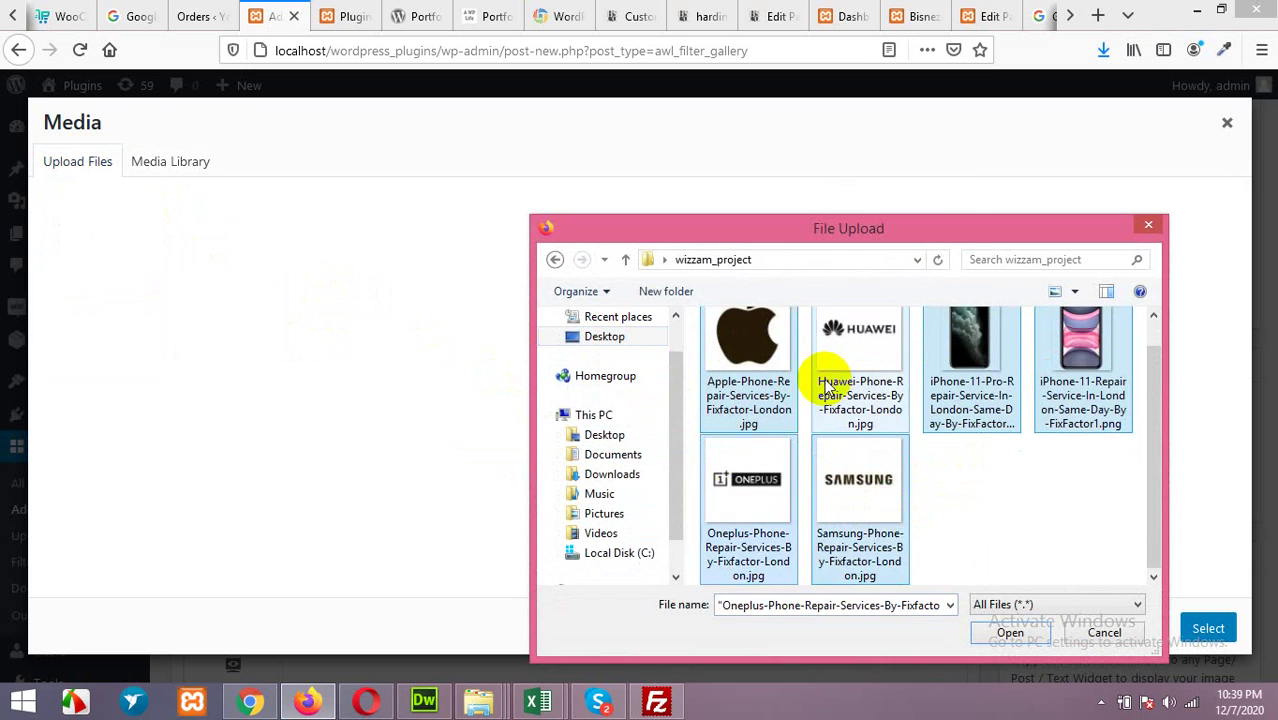
ctrl+click(830, 380)
click(1010, 632)
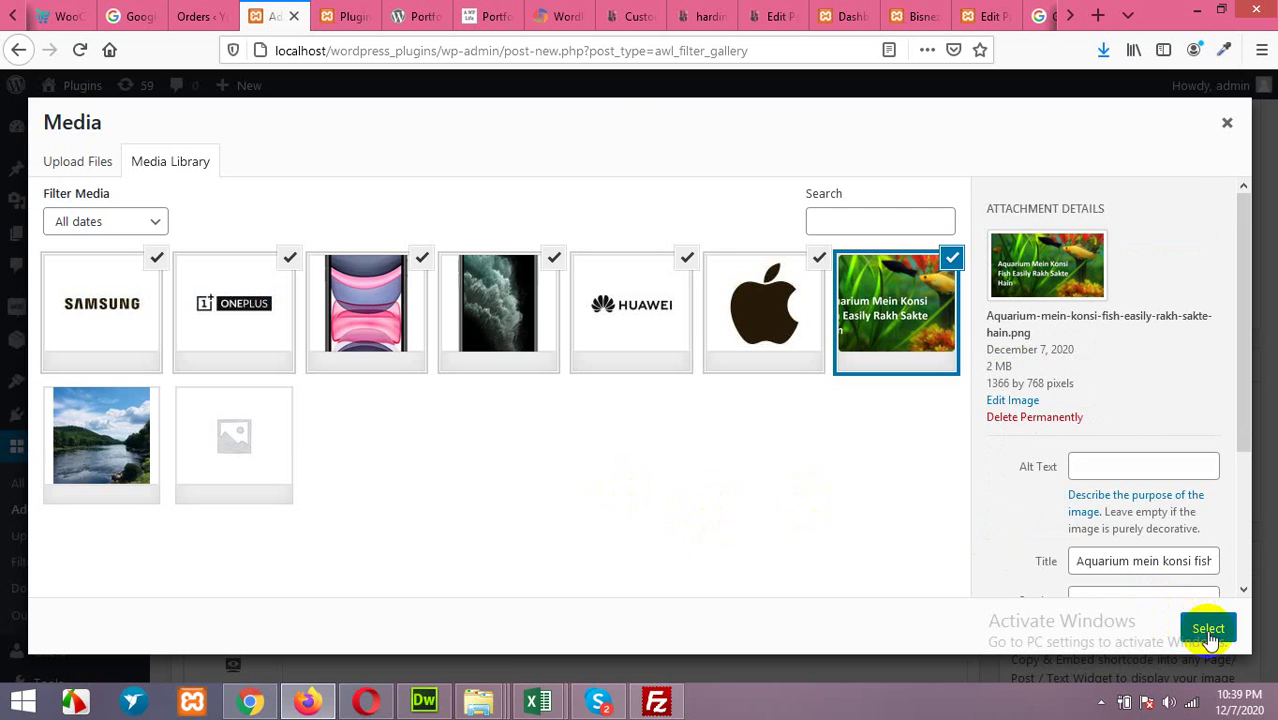
click(1208, 628)
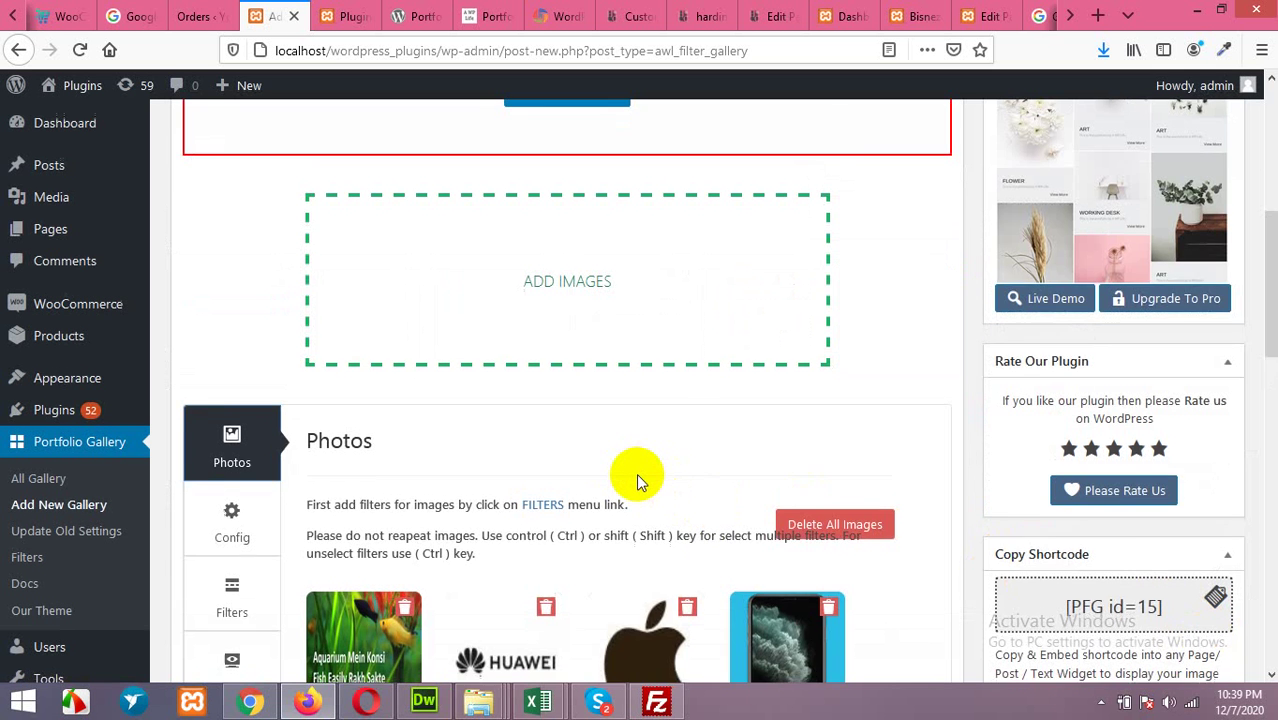
Step: Review the added photos in Homepage Portfolio, then show its Filters Settings
scroll(638, 478, down, 4)
scroll(395, 318, down, 1)
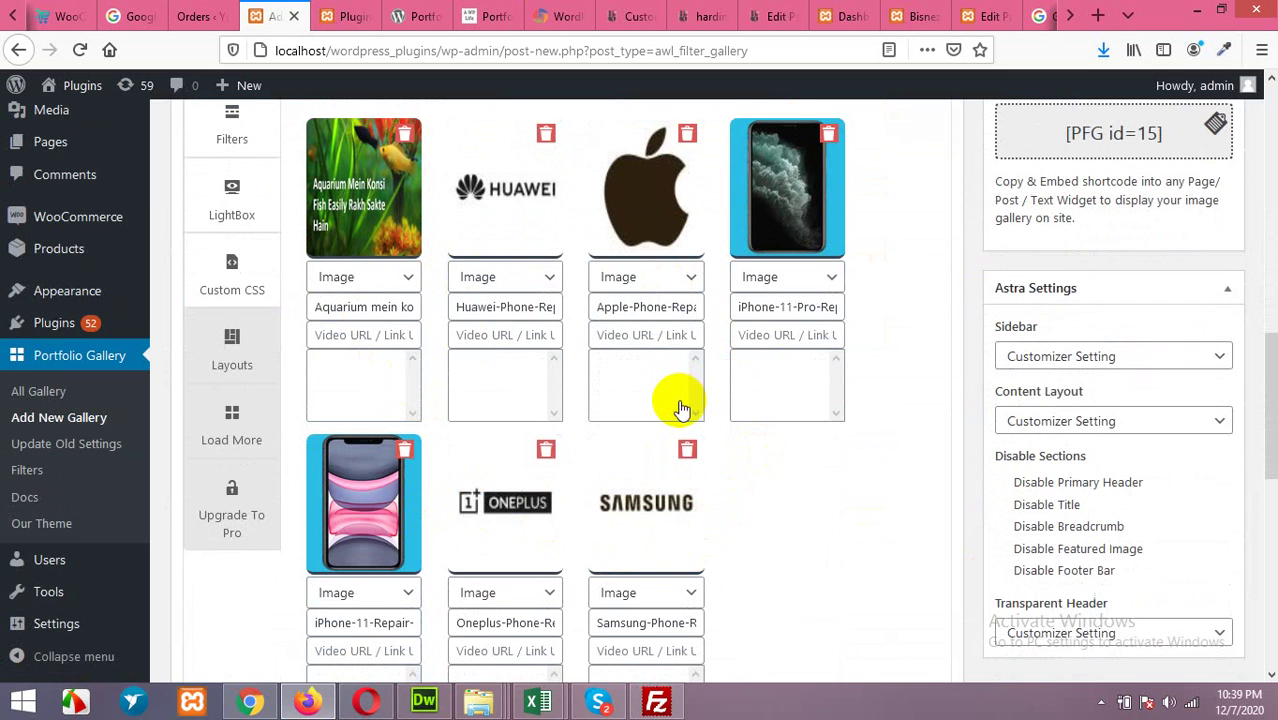
scroll(752, 460, up, 1)
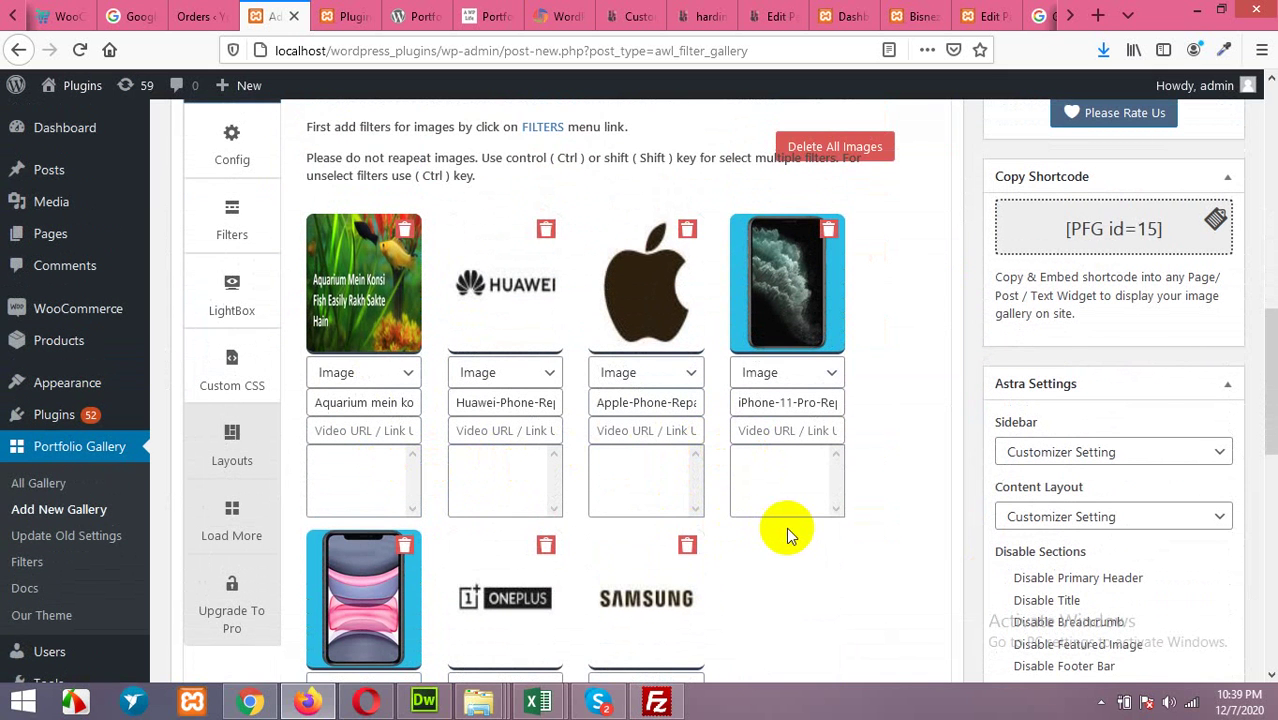
scroll(786, 527, up, 1)
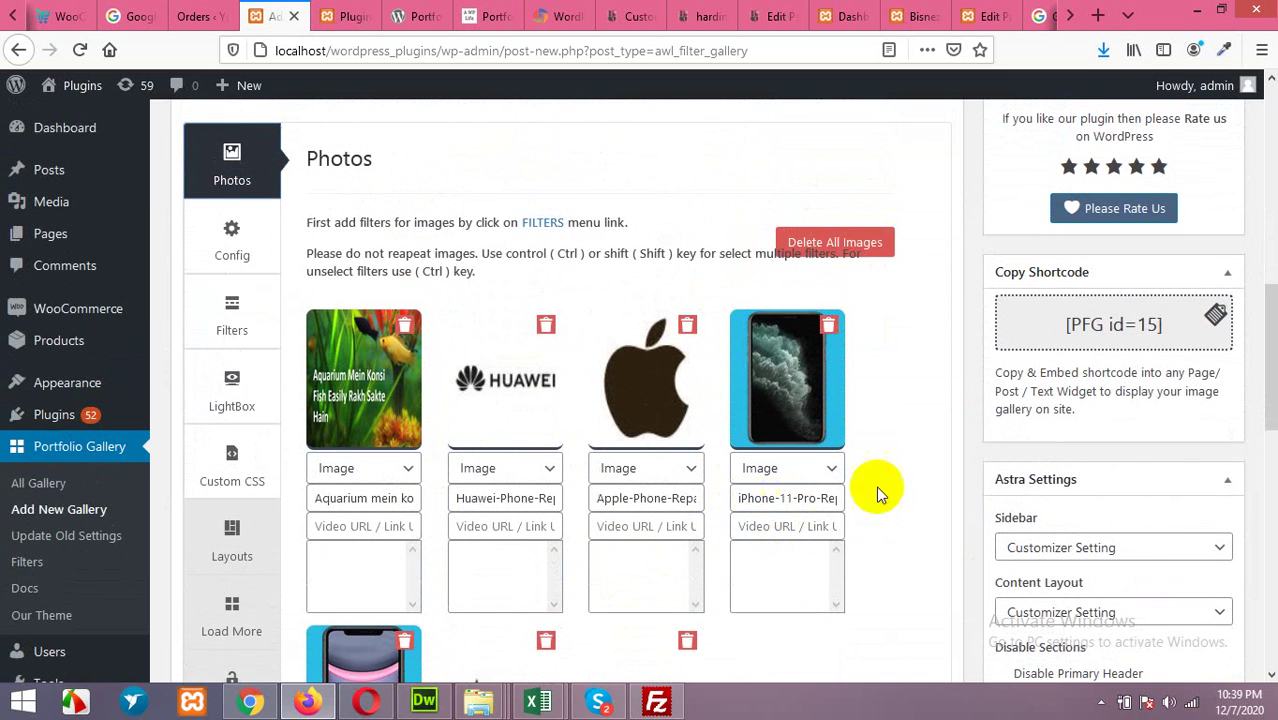
scroll(451, 486, down, 1)
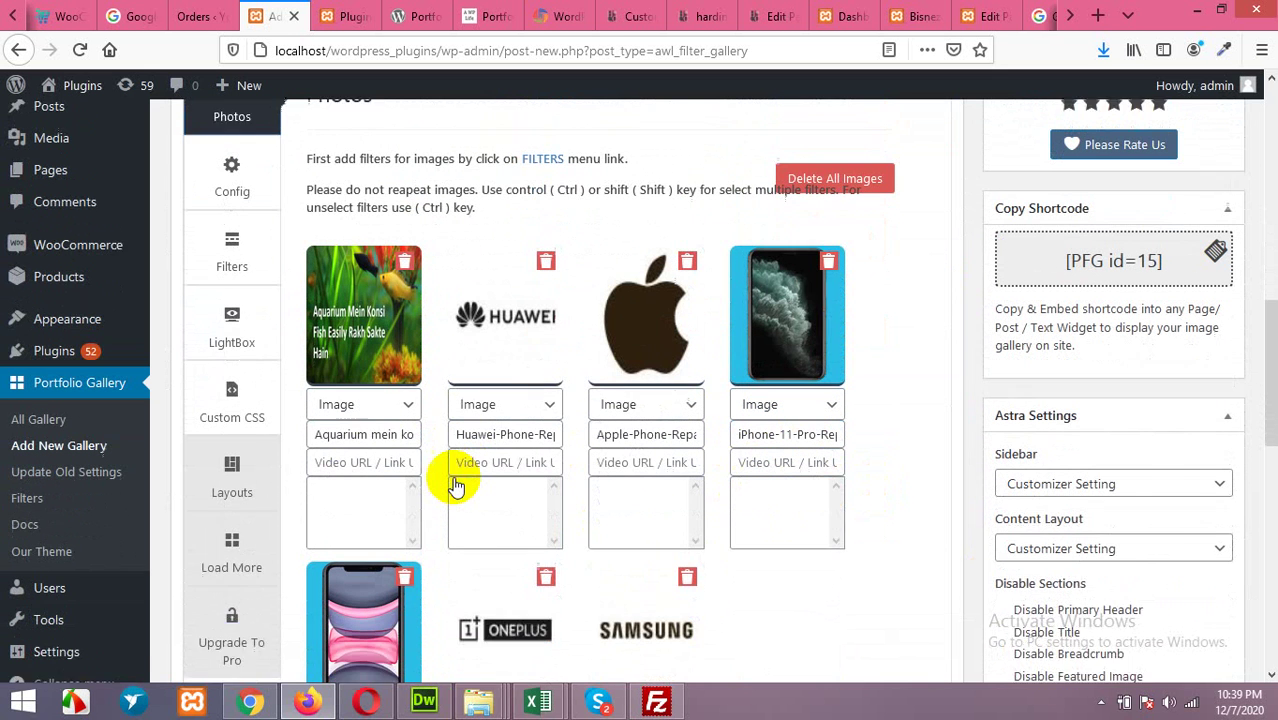
click(268, 218)
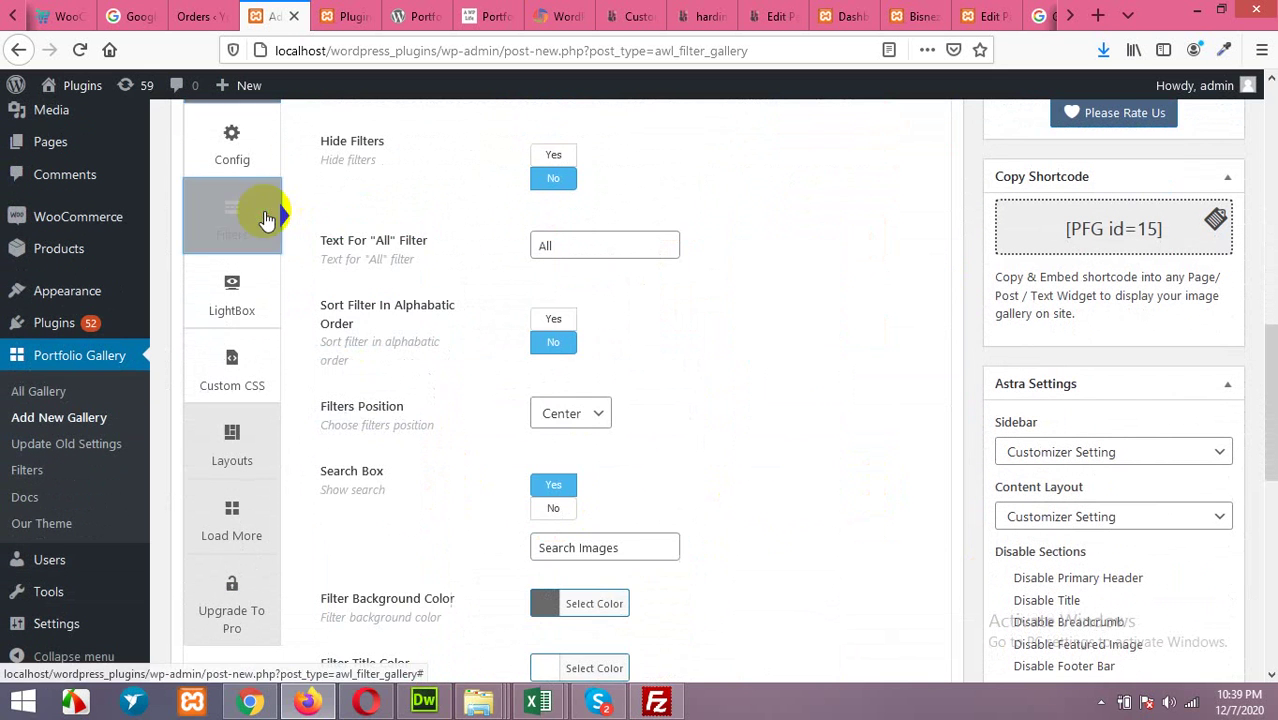
scroll(380, 318, up, 3)
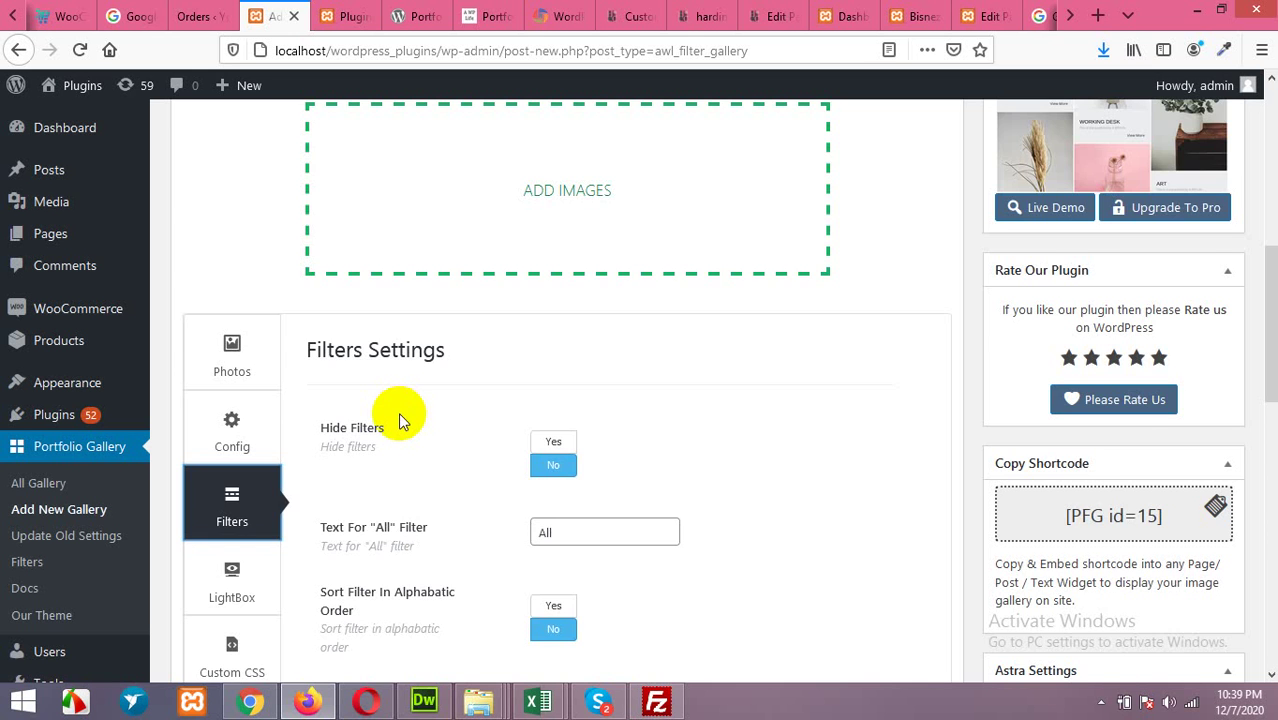
scroll(399, 420, down, 2)
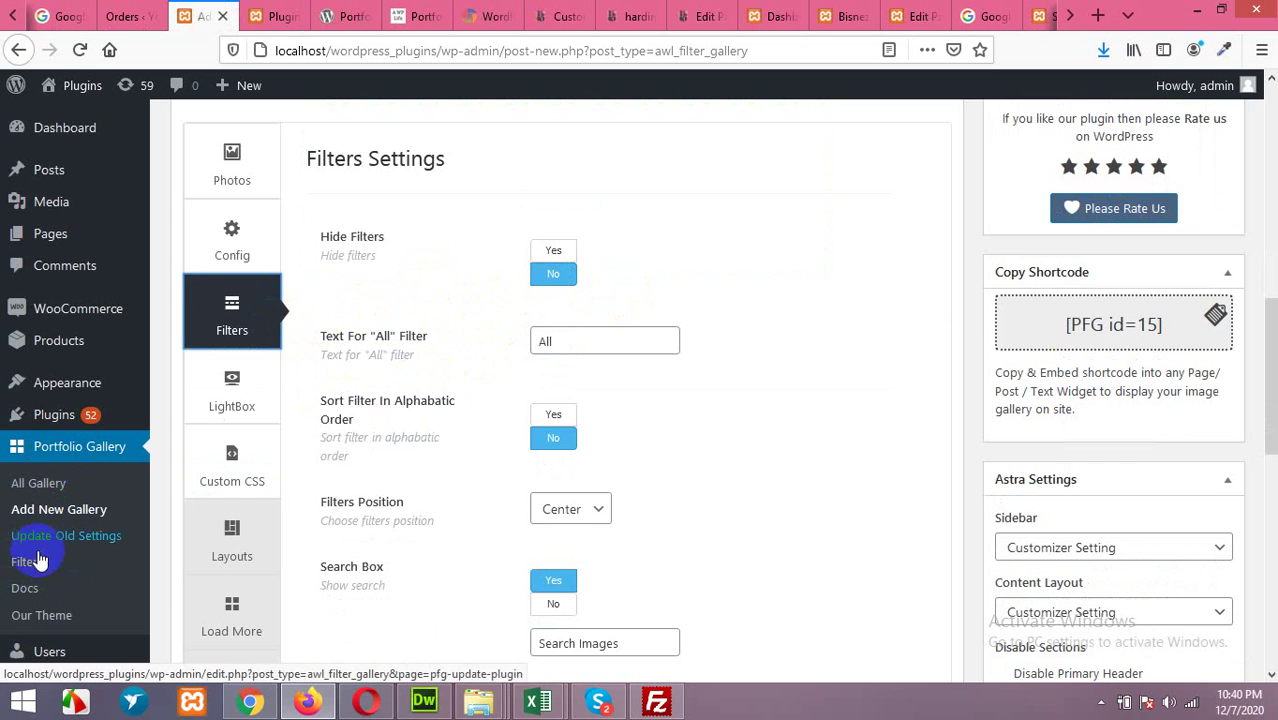
Step: Create the 'Cell Phone' filter category, leaving the unsaved gallery page
click(25, 567)
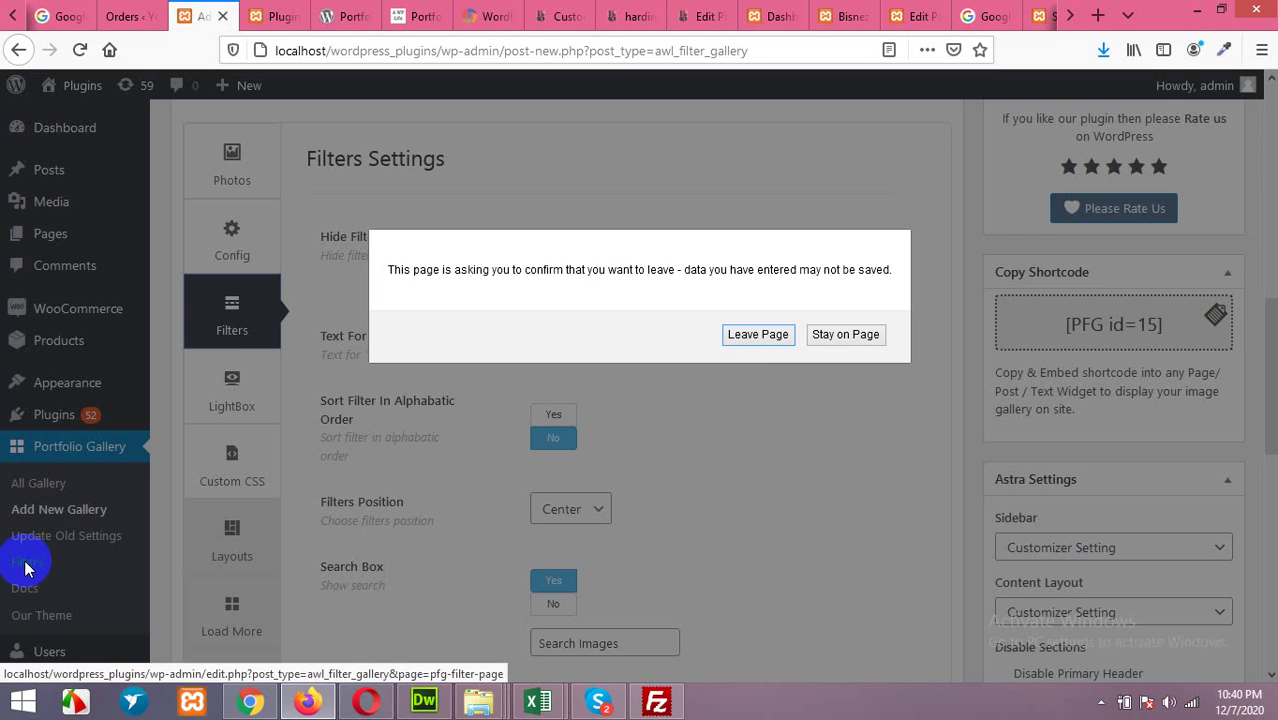
click(748, 334)
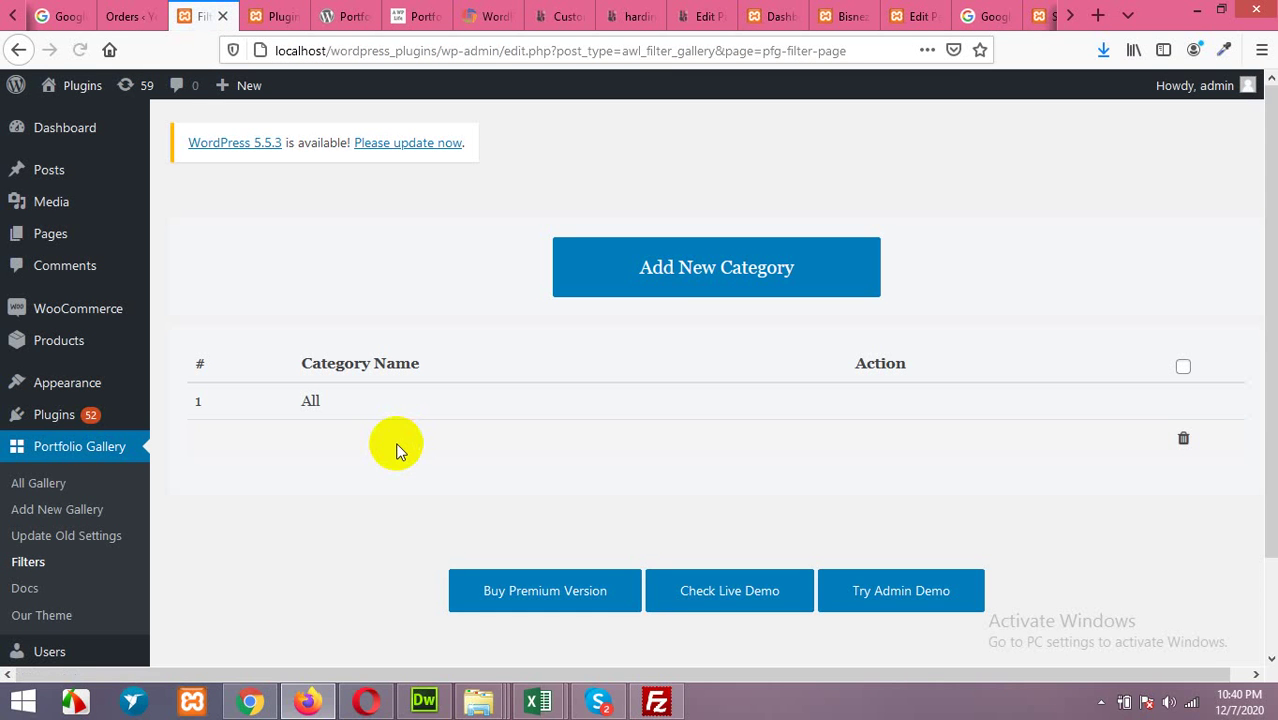
click(679, 280)
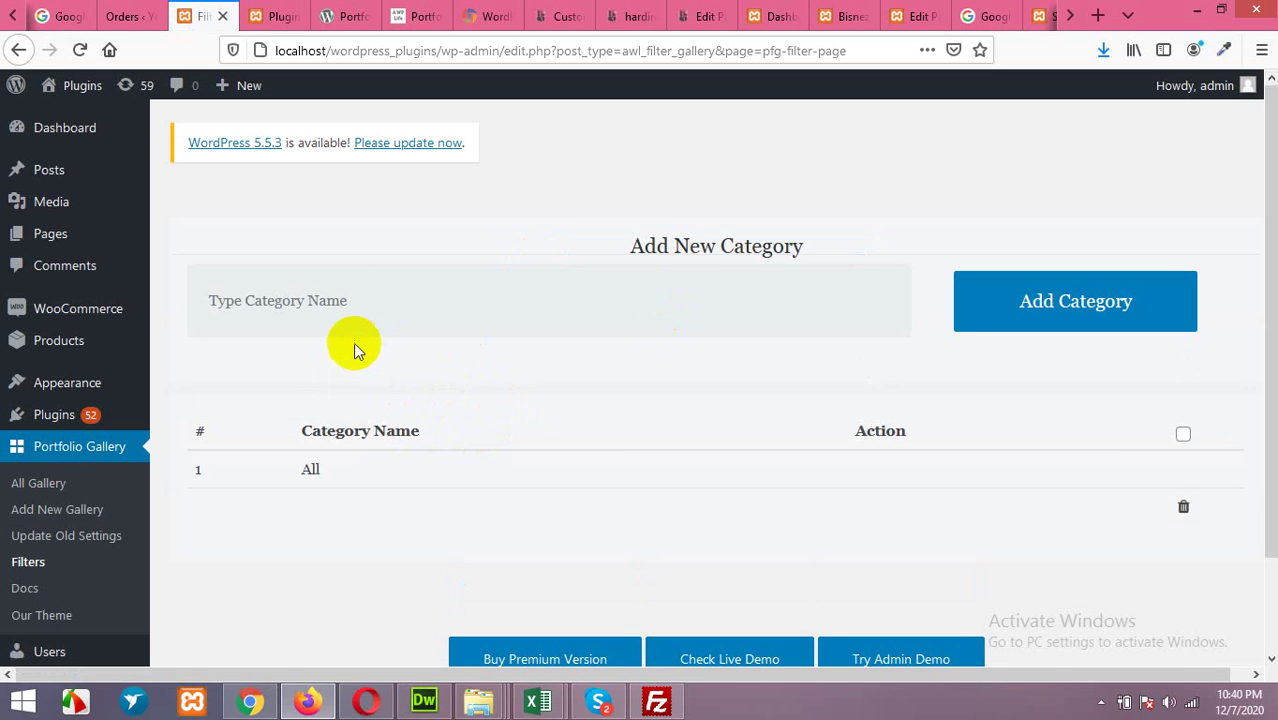
click(366, 305)
text(Cell Phone)
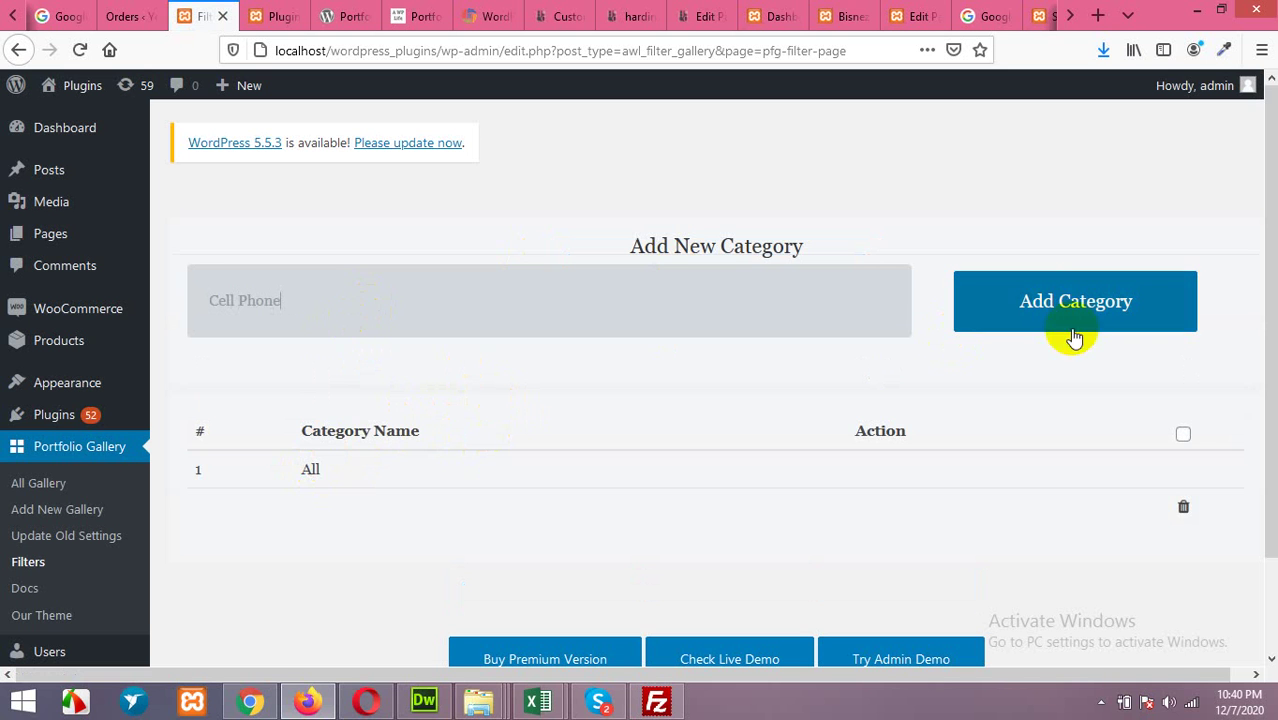
click(1046, 312)
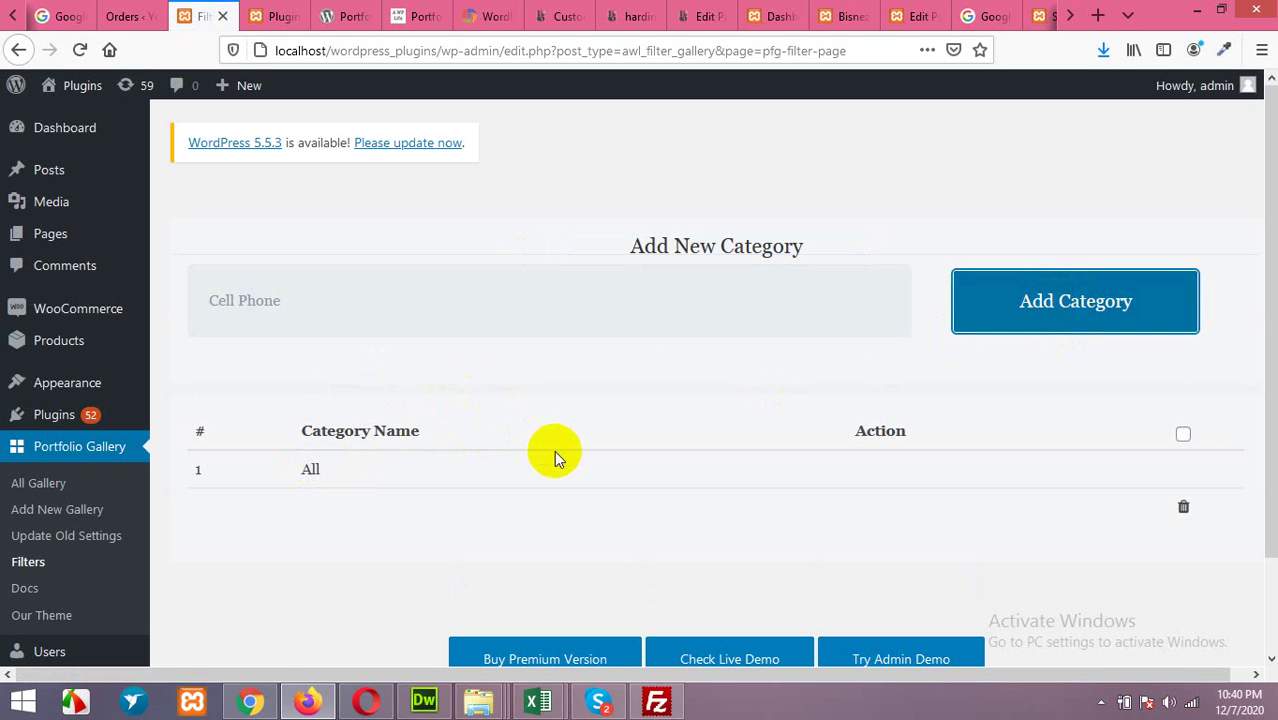
Step: Create the 'Applications' filter category
click(752, 292)
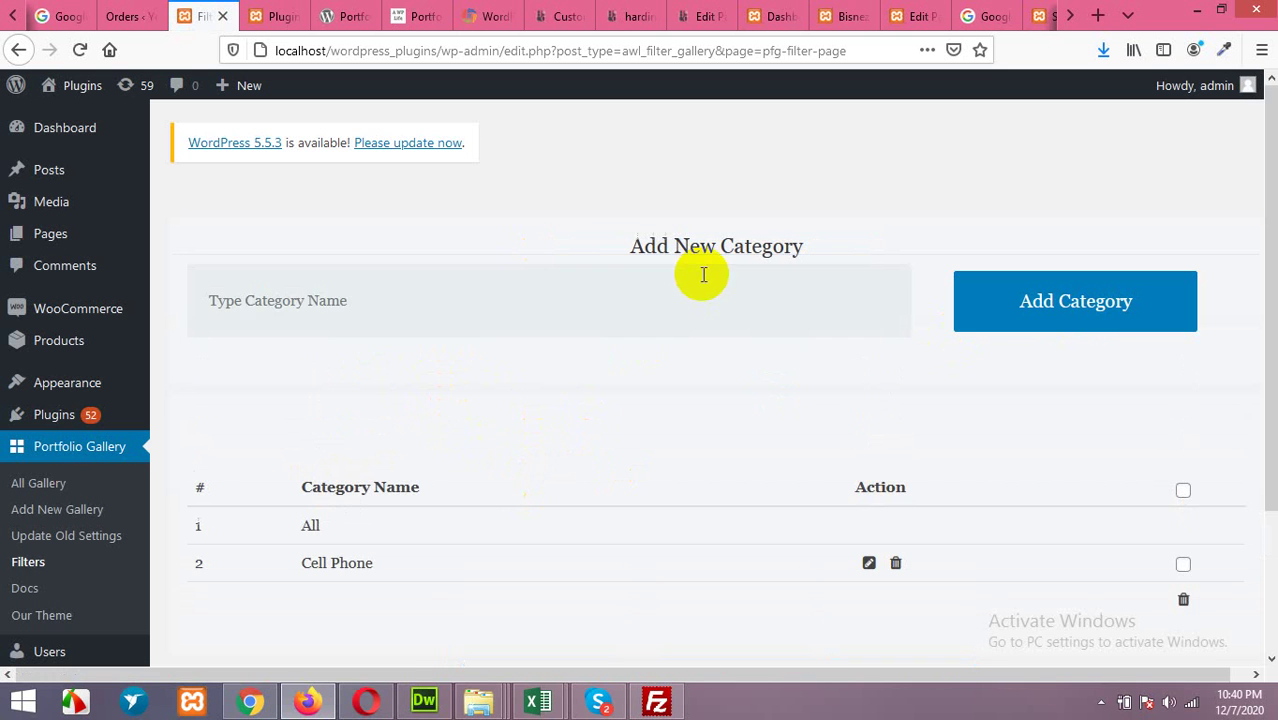
click(416, 319)
text(Applications)
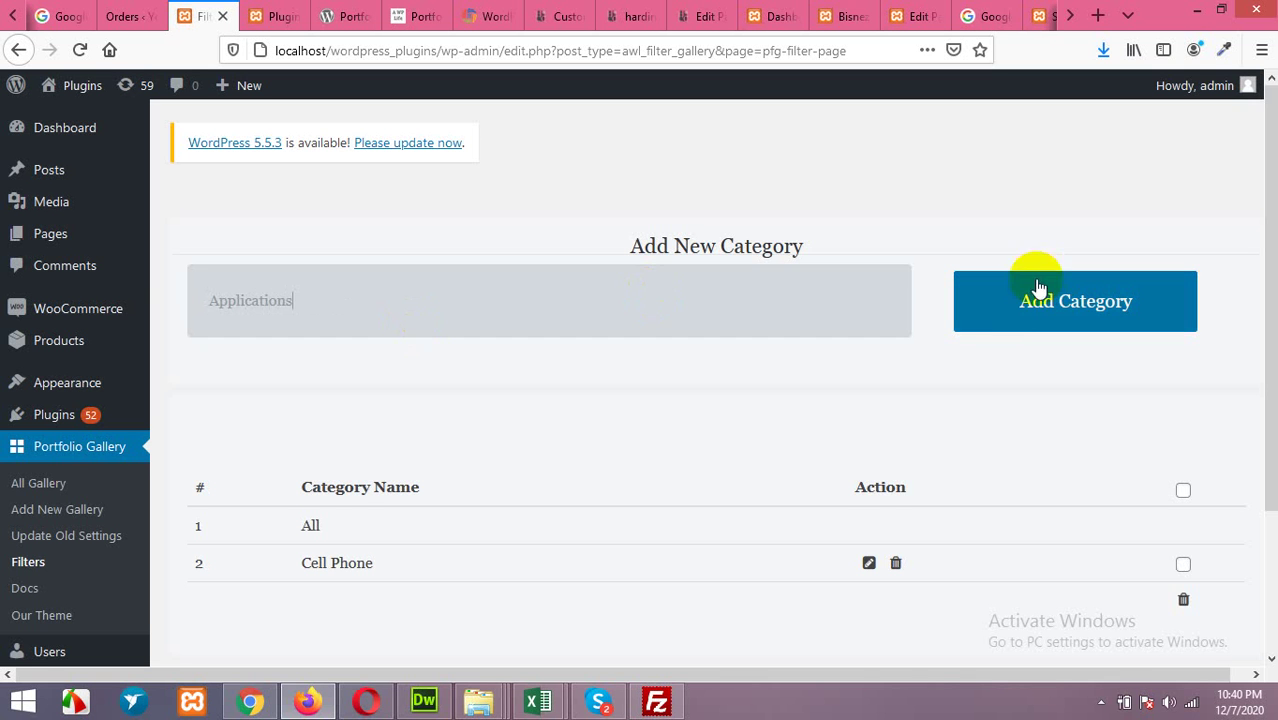
click(1018, 320)
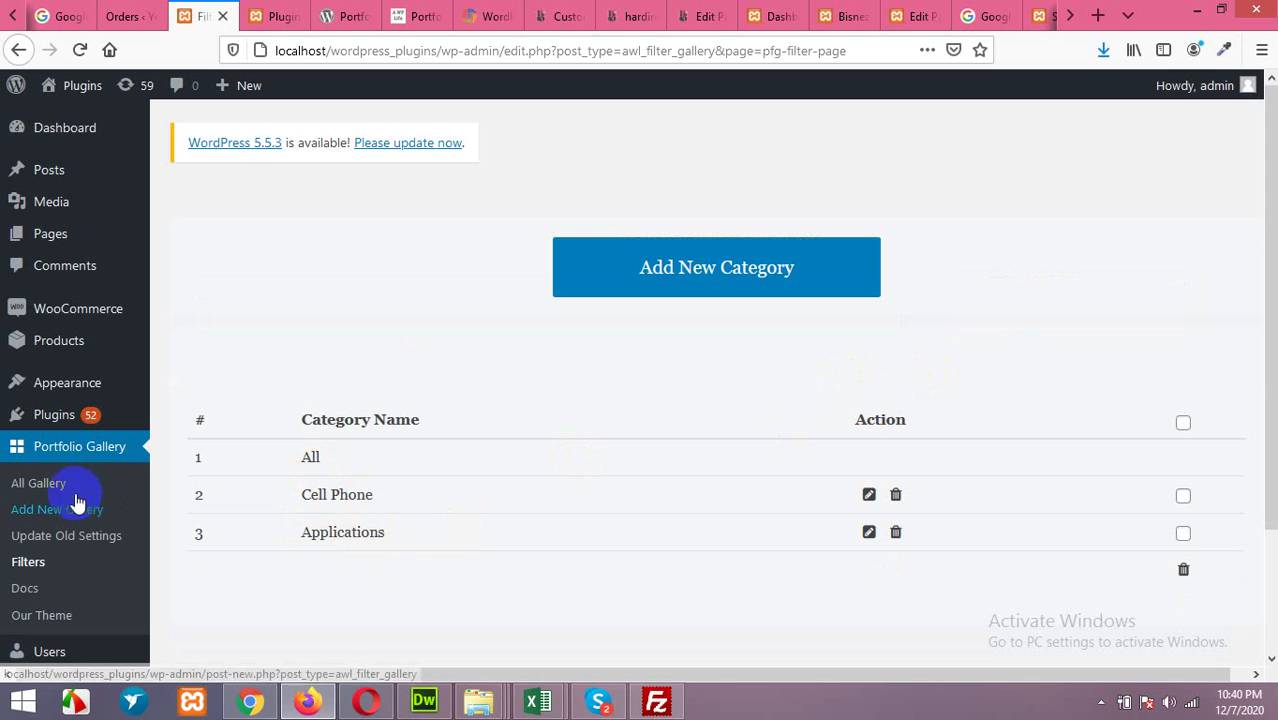
click(53, 518)
Step: Open All Gallery and edit the Homepage Portfolio gallery
click(50, 490)
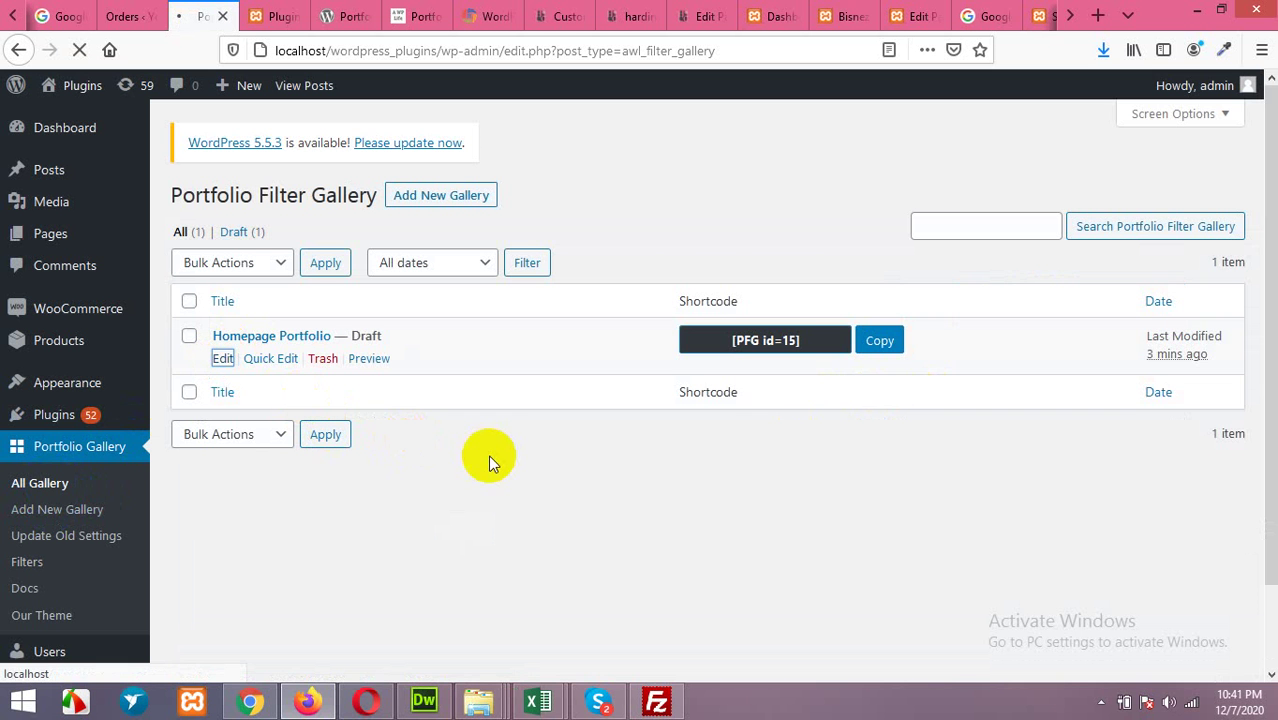
scroll(479, 471, down, 5)
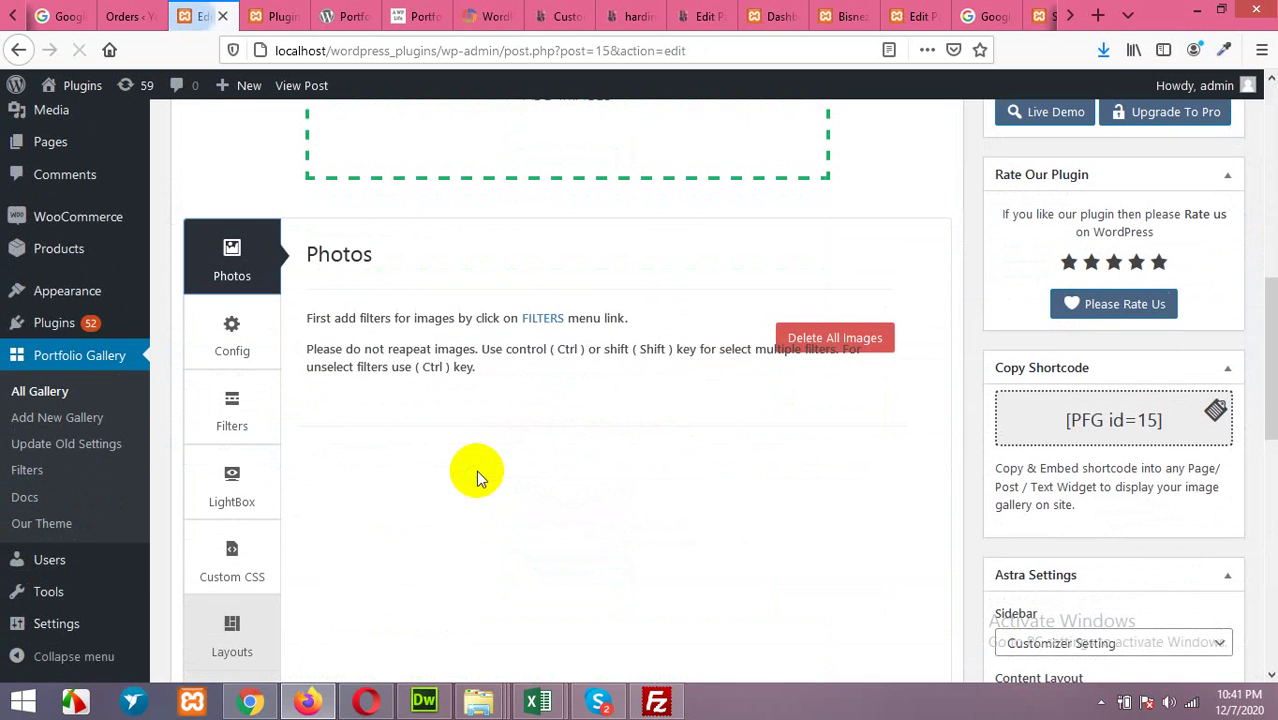
scroll(589, 362, up, 2)
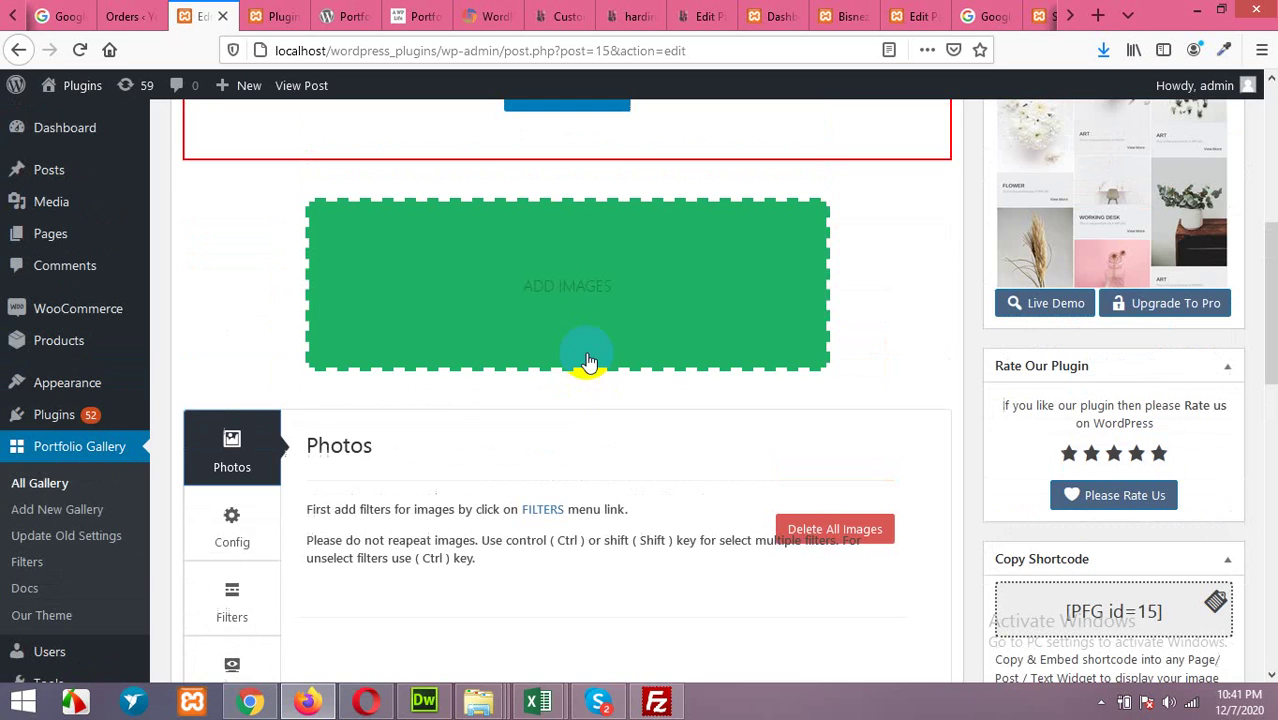
Step: Select Samsung, OnePlus, both iPhones, Huawei, Apple, aquarium and river images from the Media Library
click(577, 290)
click(125, 305)
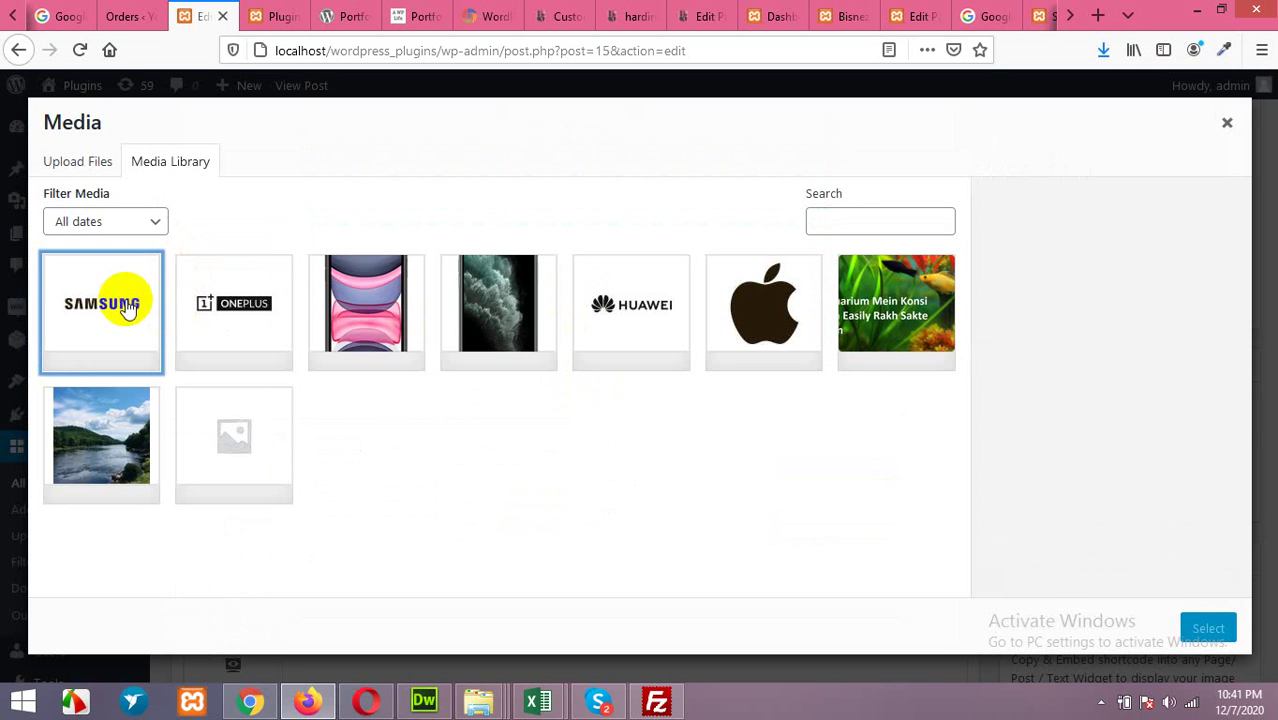
click(306, 320)
click(240, 305)
ctrl+click(125, 318)
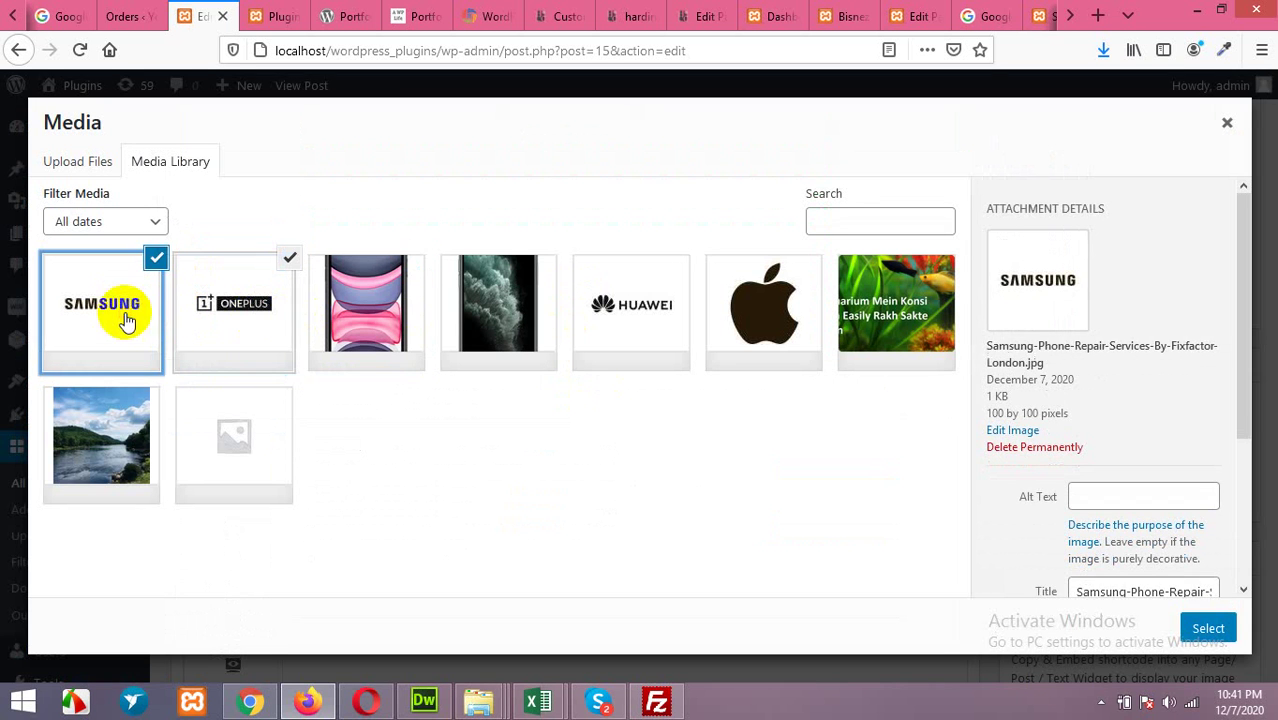
ctrl+click(360, 330)
click(467, 328)
click(682, 326)
click(805, 318)
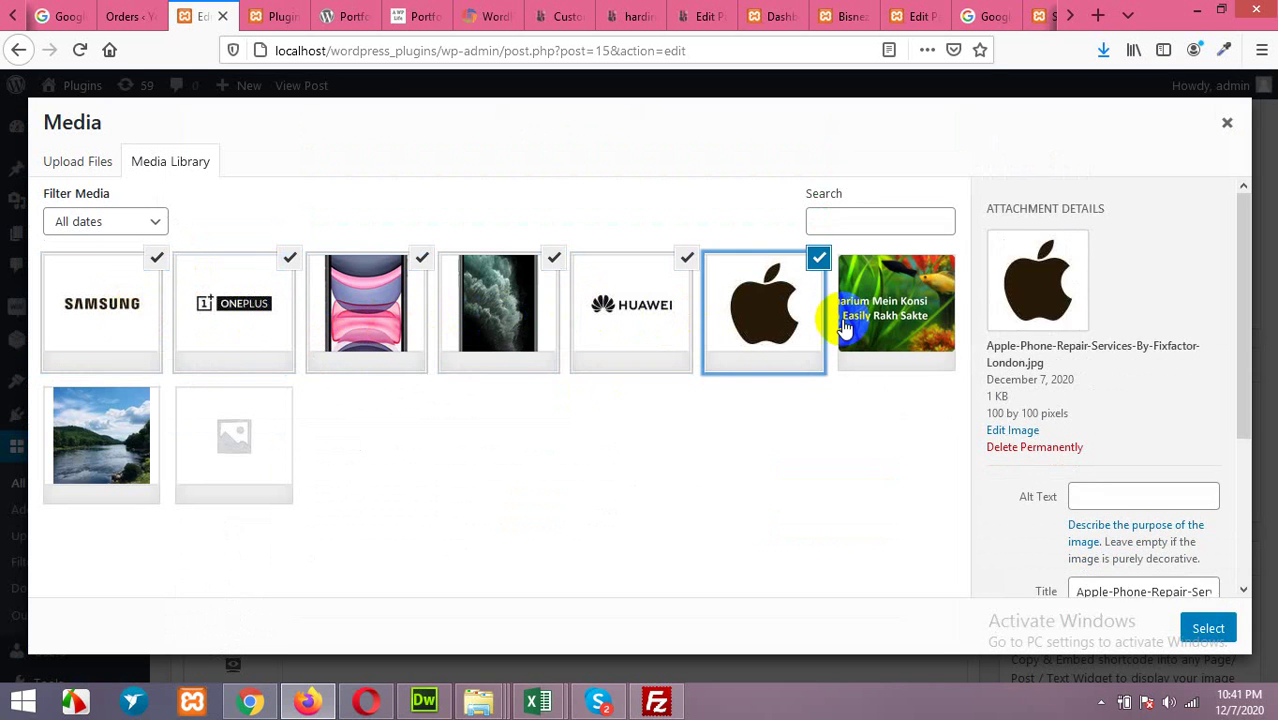
click(890, 318)
click(75, 430)
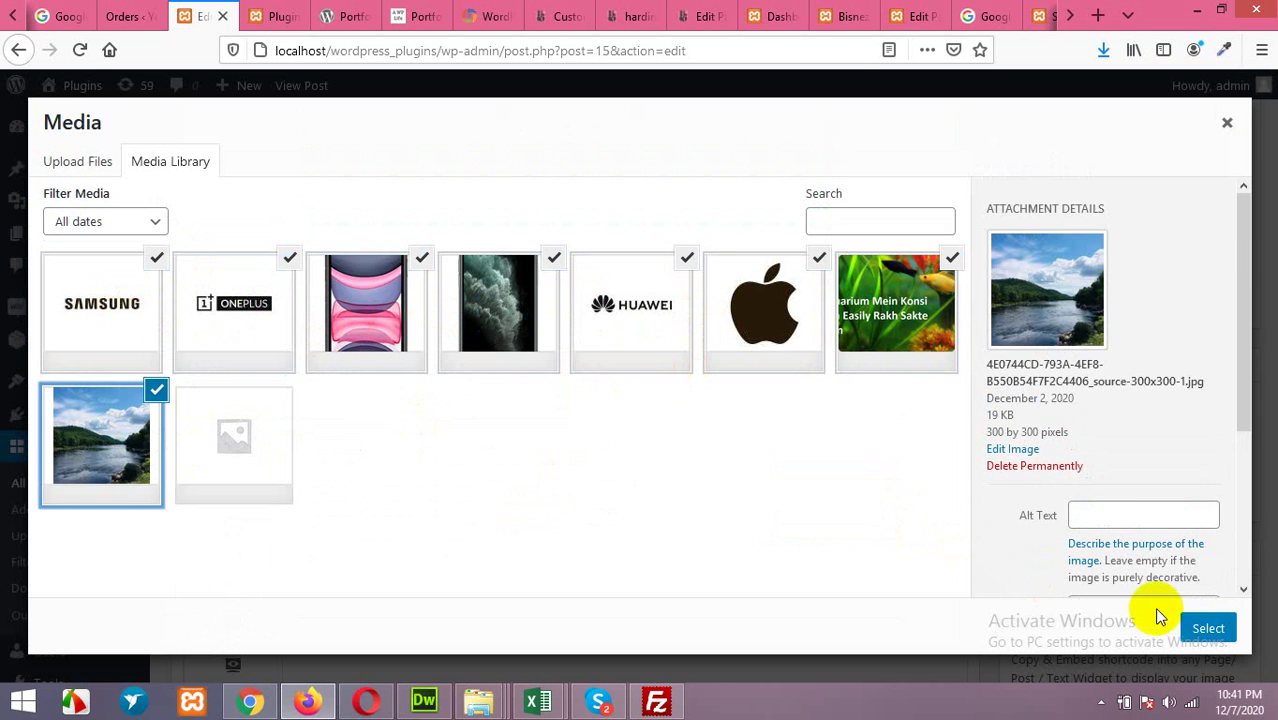
Step: Insert the images, tagging dark iPhone, OnePlus and pink iPhone as Cell Phone, OnePlus also Applications
click(1207, 630)
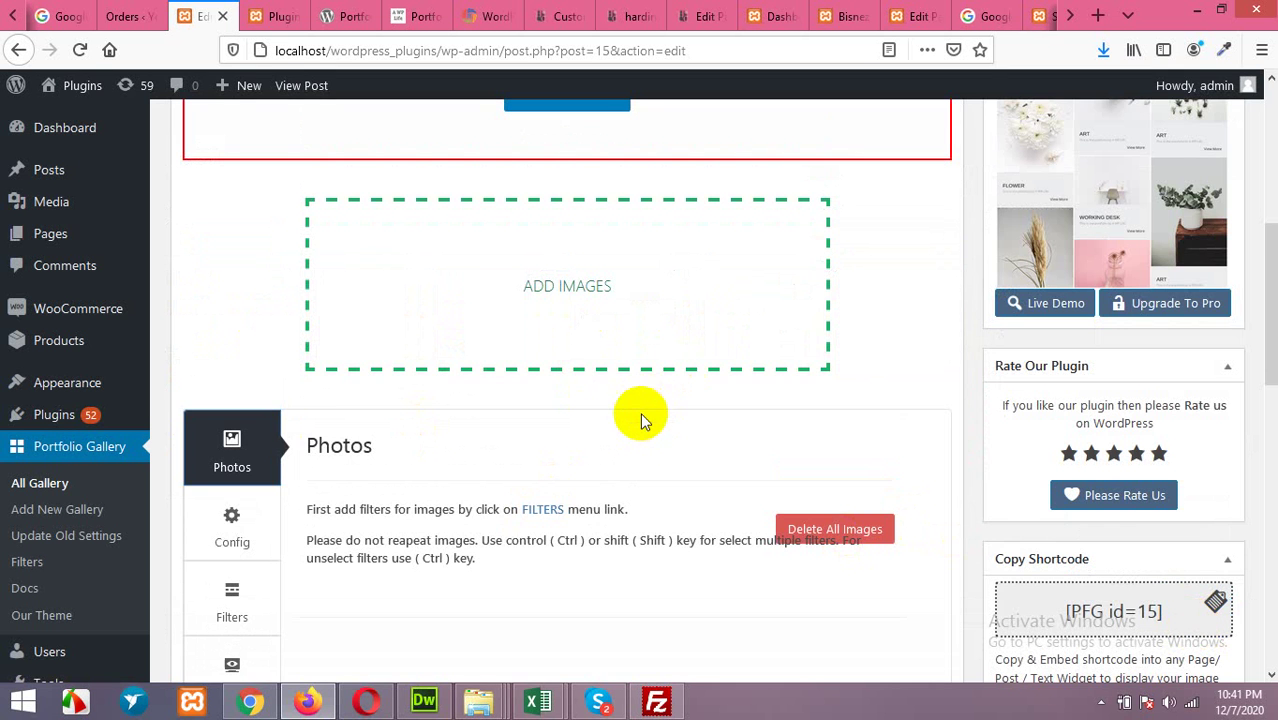
scroll(608, 450, down, 3)
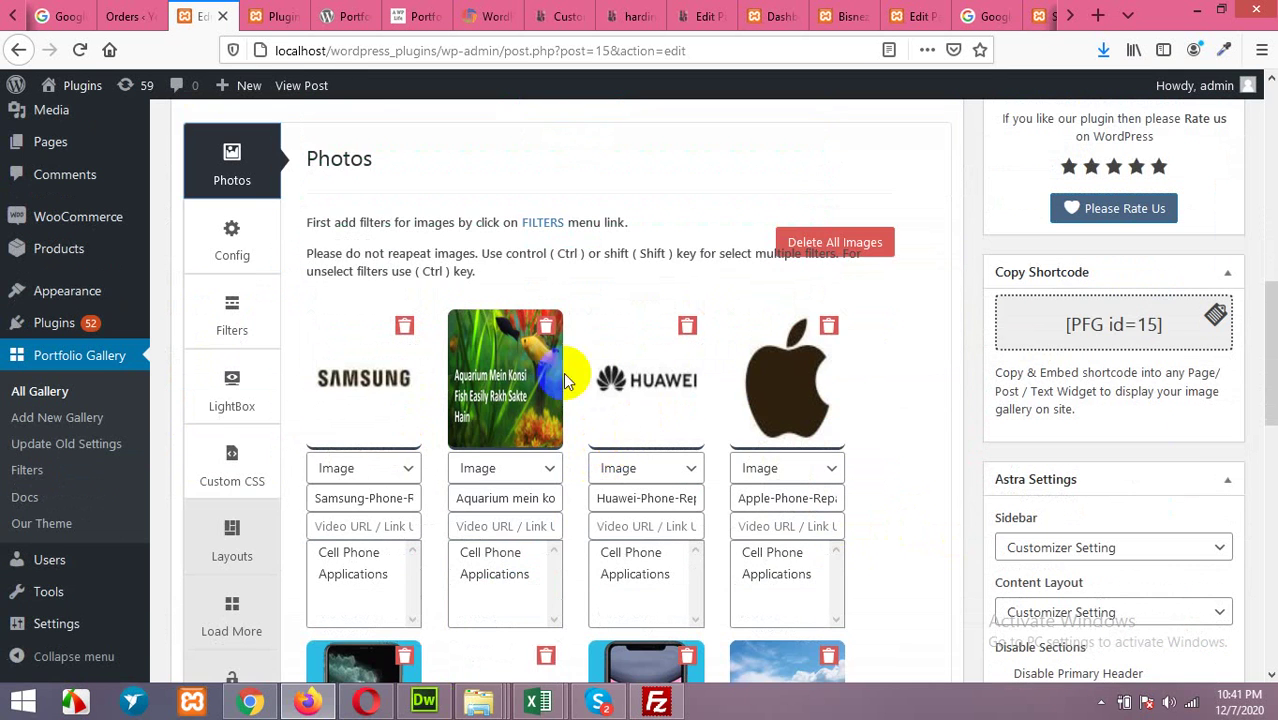
scroll(460, 470, down, 1)
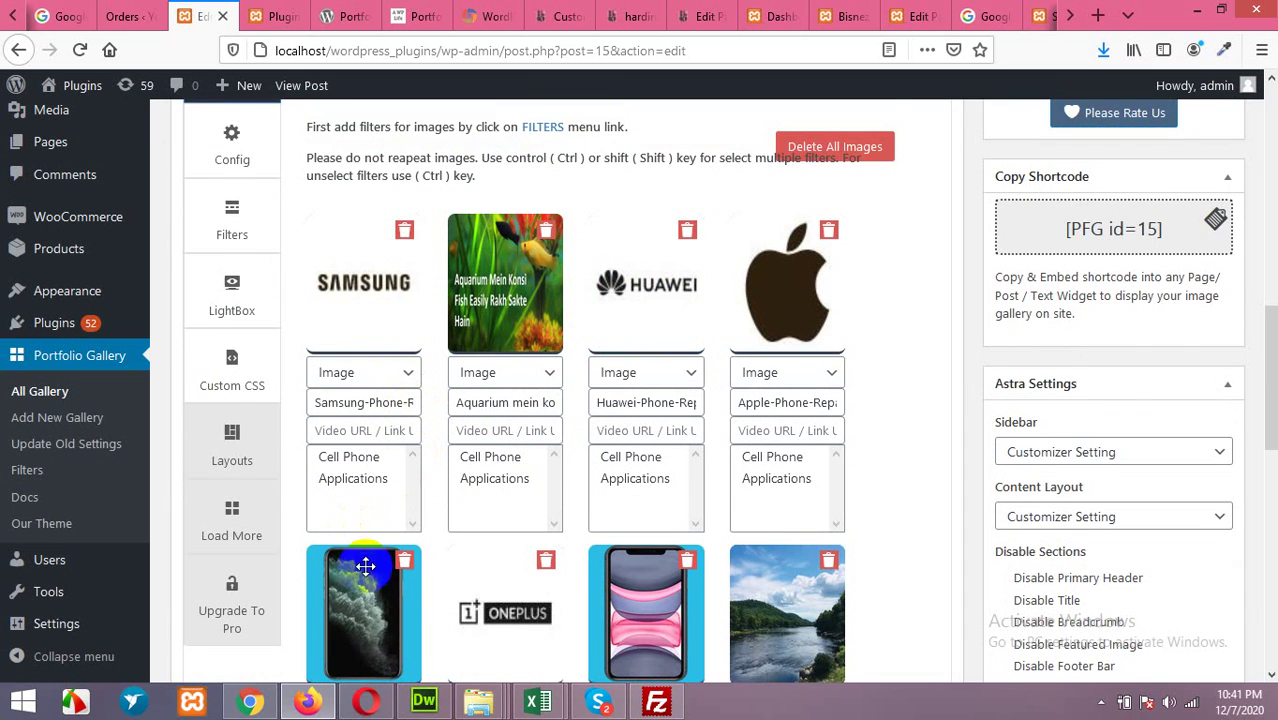
scroll(365, 565, down, 2)
click(348, 600)
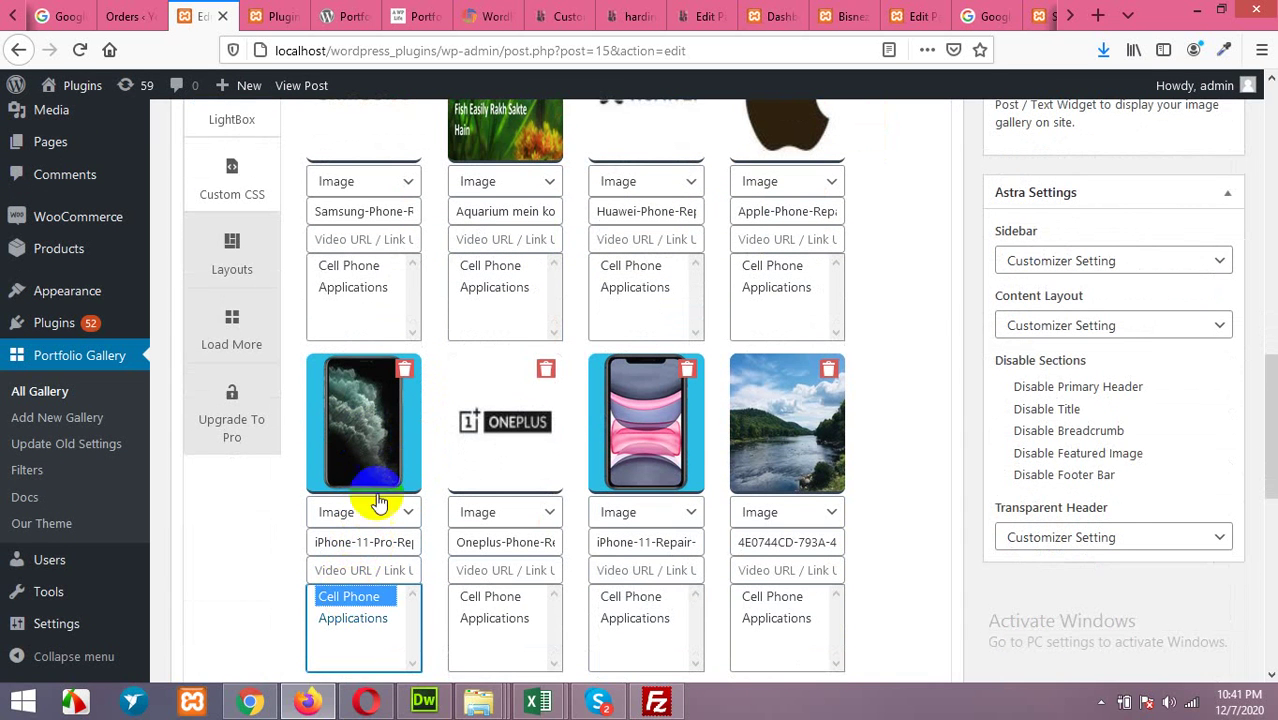
click(490, 598)
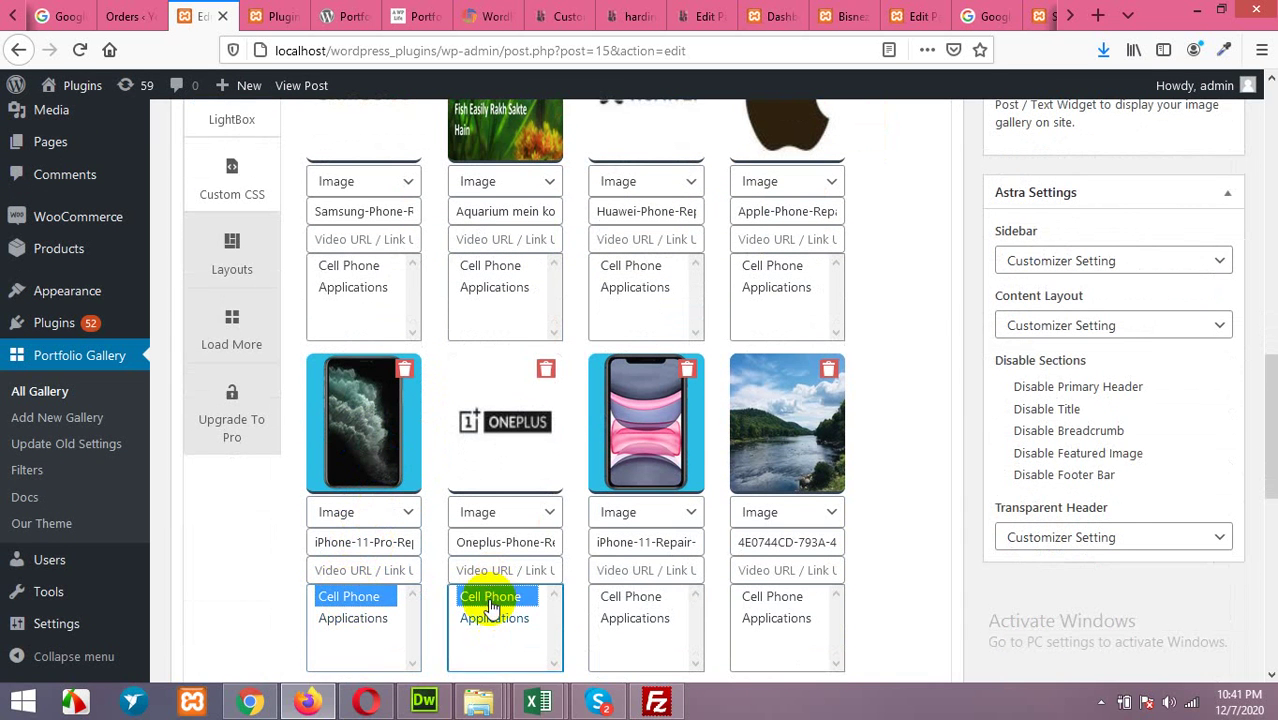
click(618, 598)
click(492, 618)
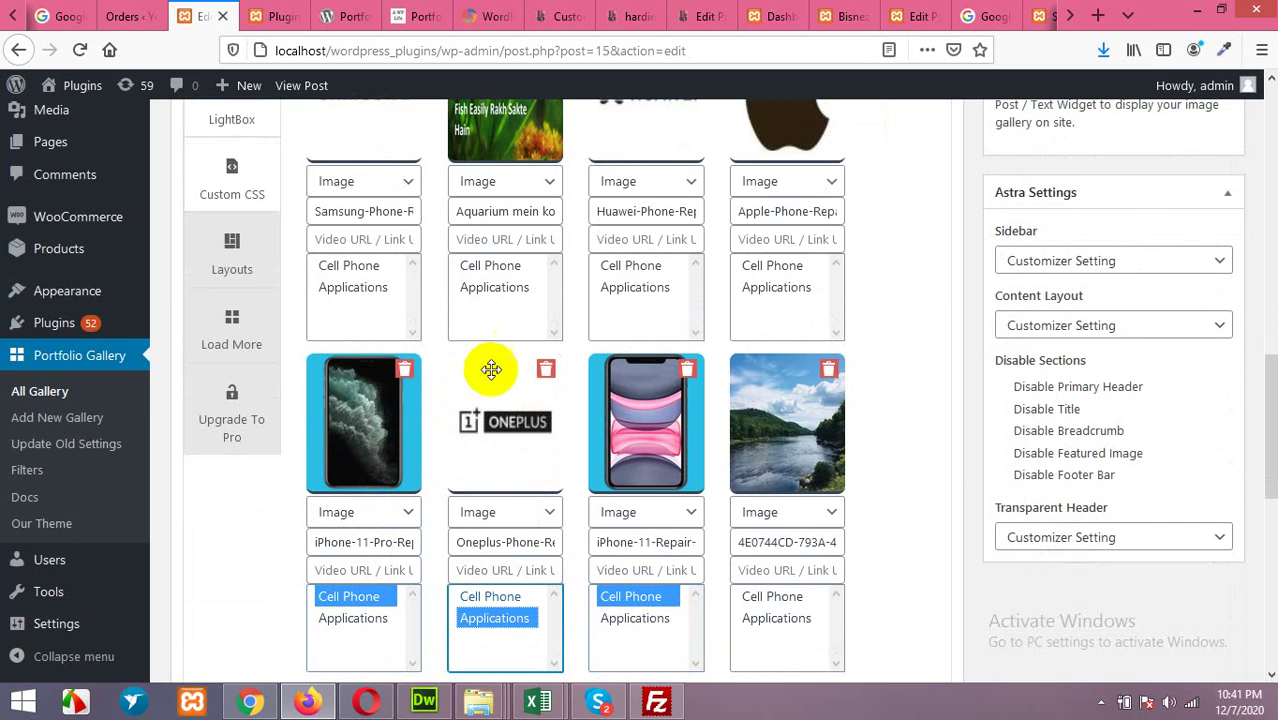
Step: Tag the Huawei, aquarium and Samsung images as Applications, then return to the Publish box
scroll(806, 512, up, 2)
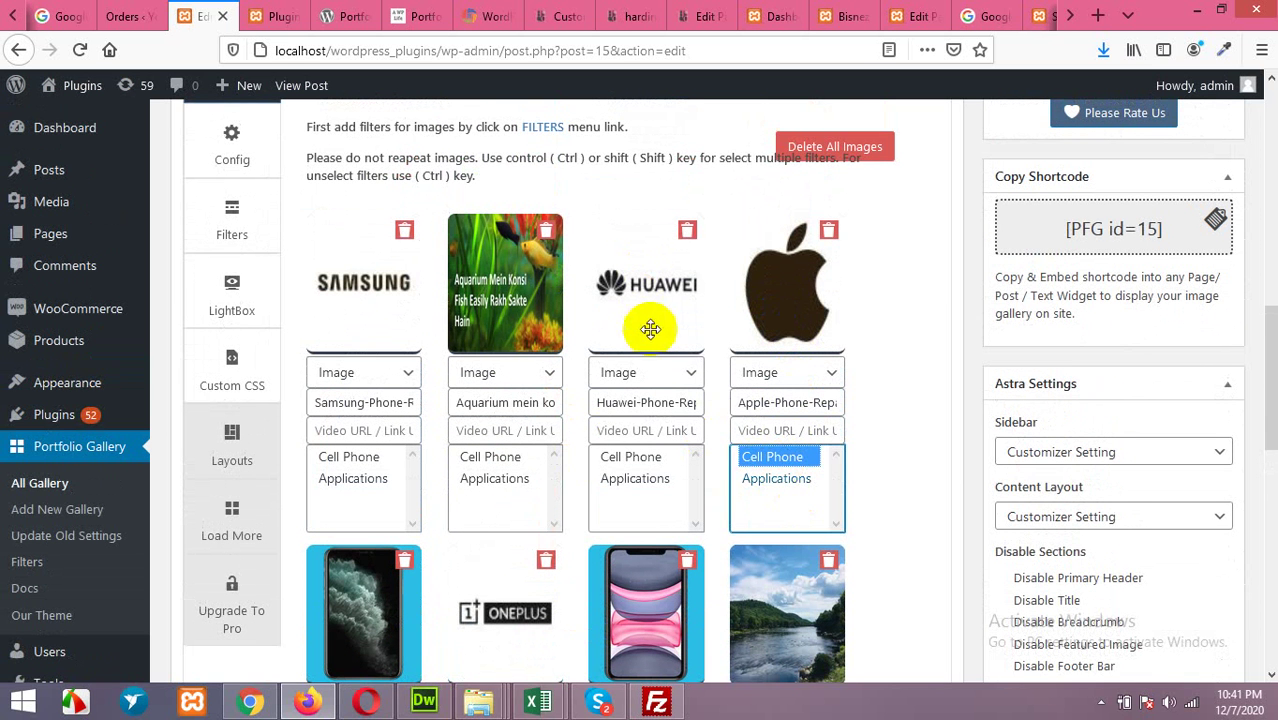
click(616, 478)
click(484, 478)
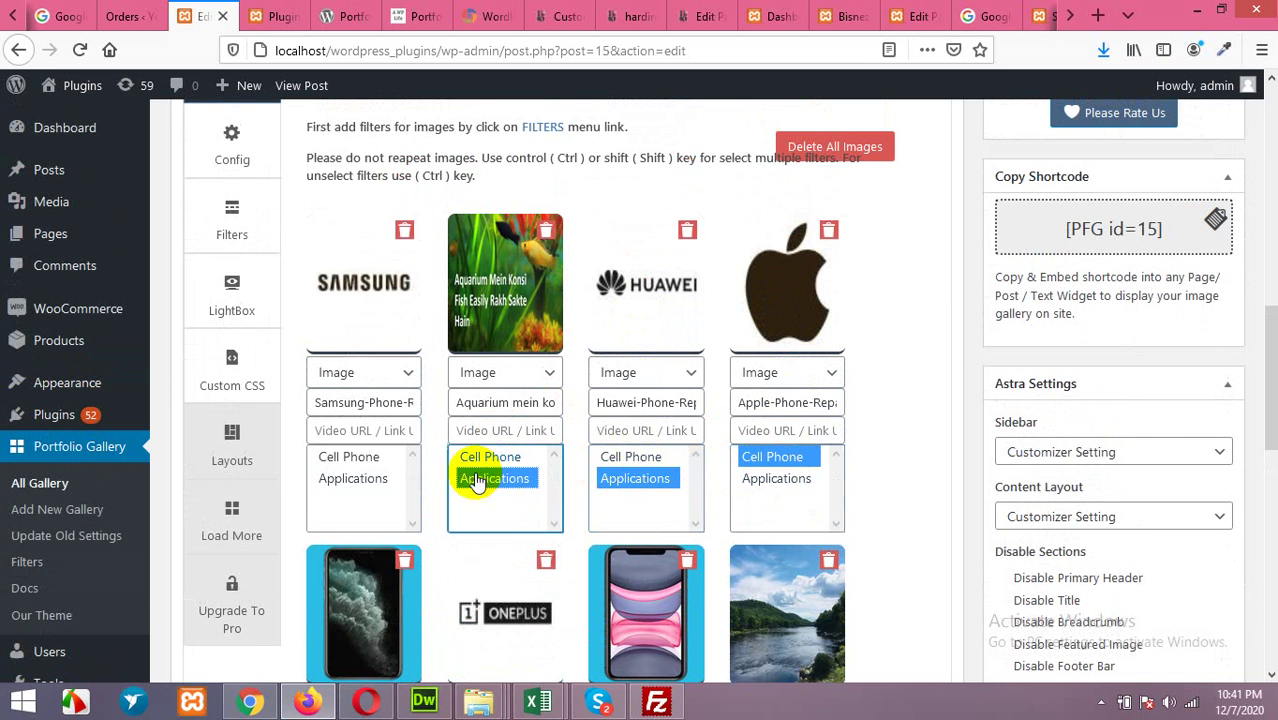
click(355, 479)
scroll(580, 486, down, 1)
scroll(579, 480, down, 5)
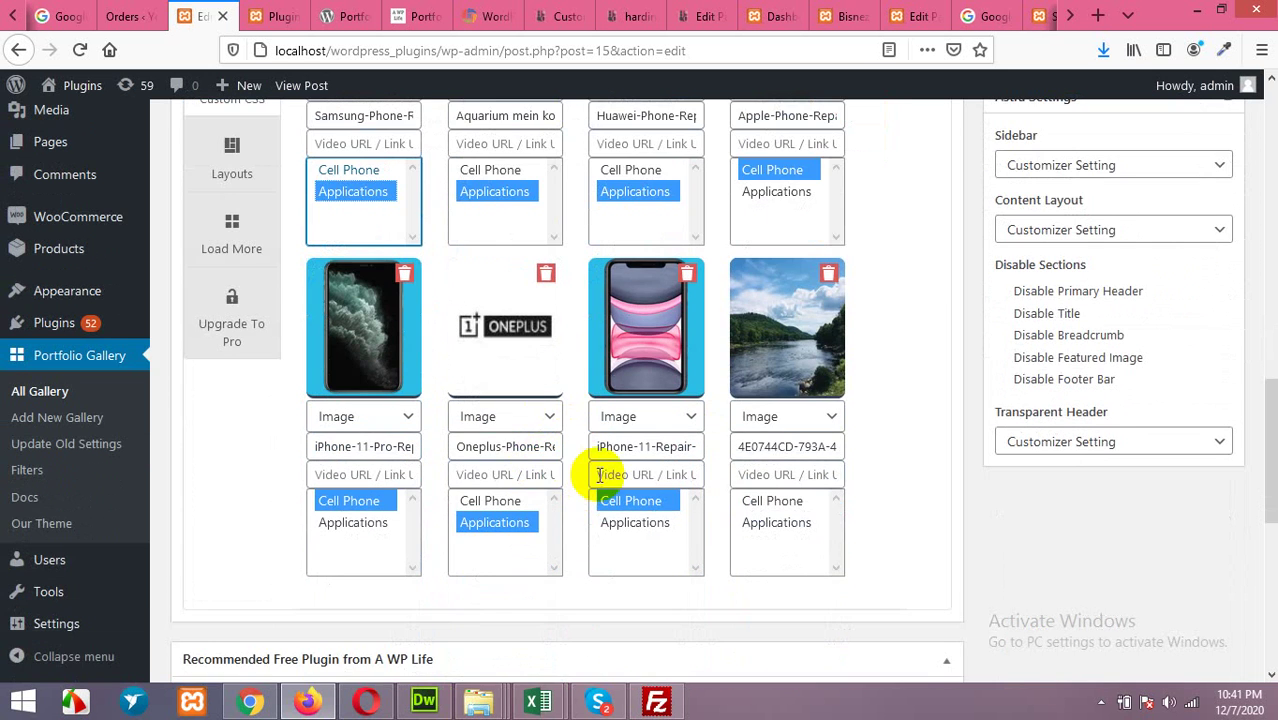
scroll(593, 470, up, 4)
scroll(593, 470, down, 1)
scroll(779, 386, down, 3)
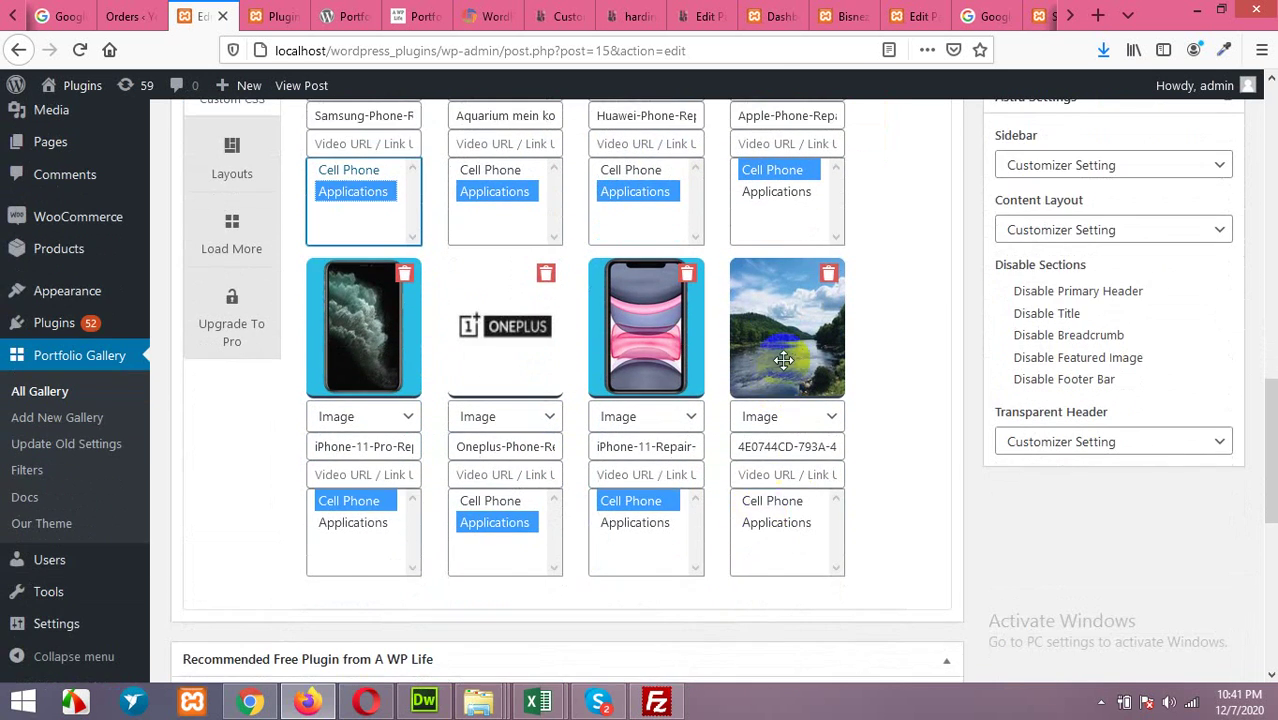
scroll(678, 448, up, 3)
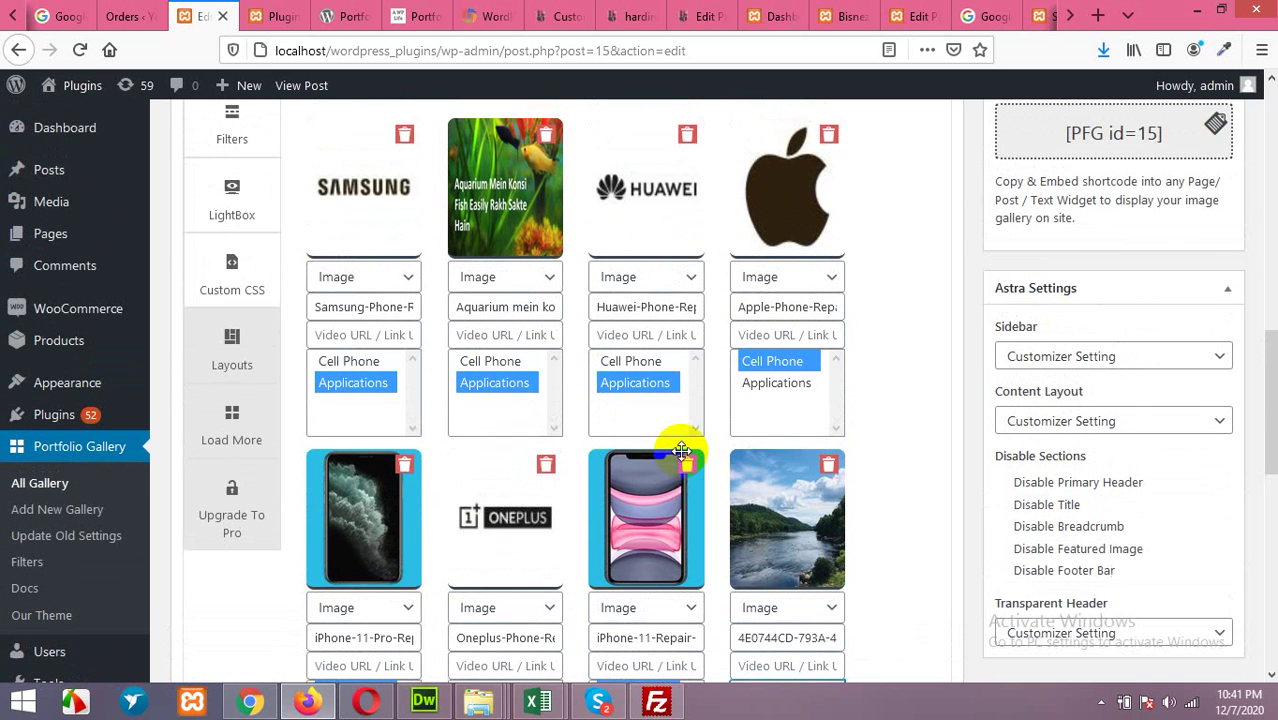
scroll(586, 421, up, 3)
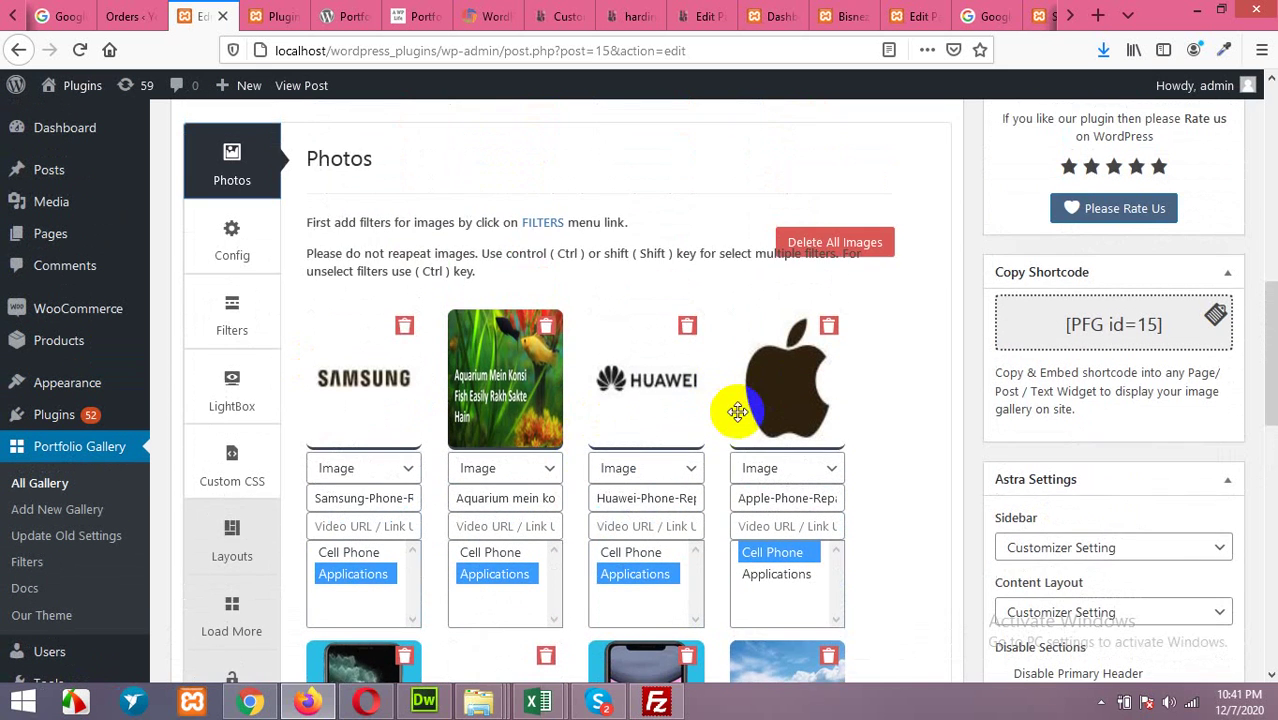
scroll(738, 408, up, 1)
scroll(738, 408, up, 2)
scroll(736, 410, up, 4)
scroll(736, 412, up, 3)
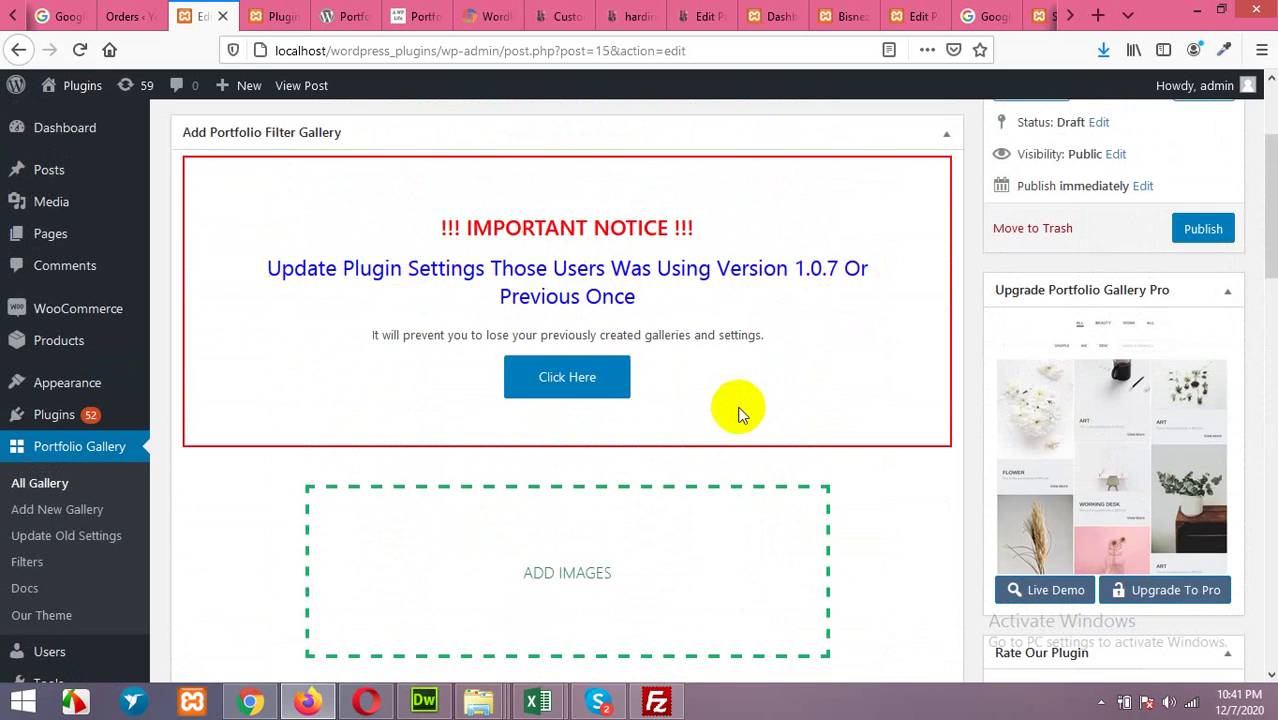
Step: Publish the Homepage Portfolio gallery and copy the [PFG id=15] shortcode from the Copy Shortcode box
click(1204, 229)
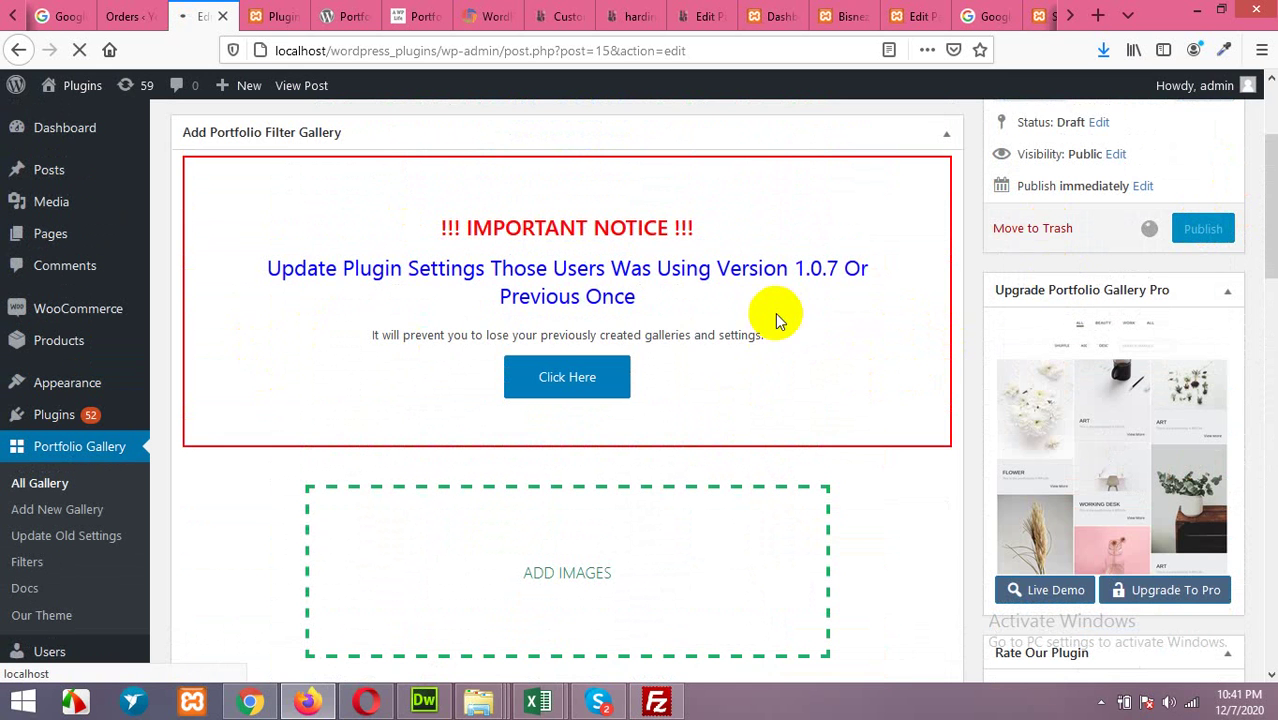
scroll(819, 312, down, 3)
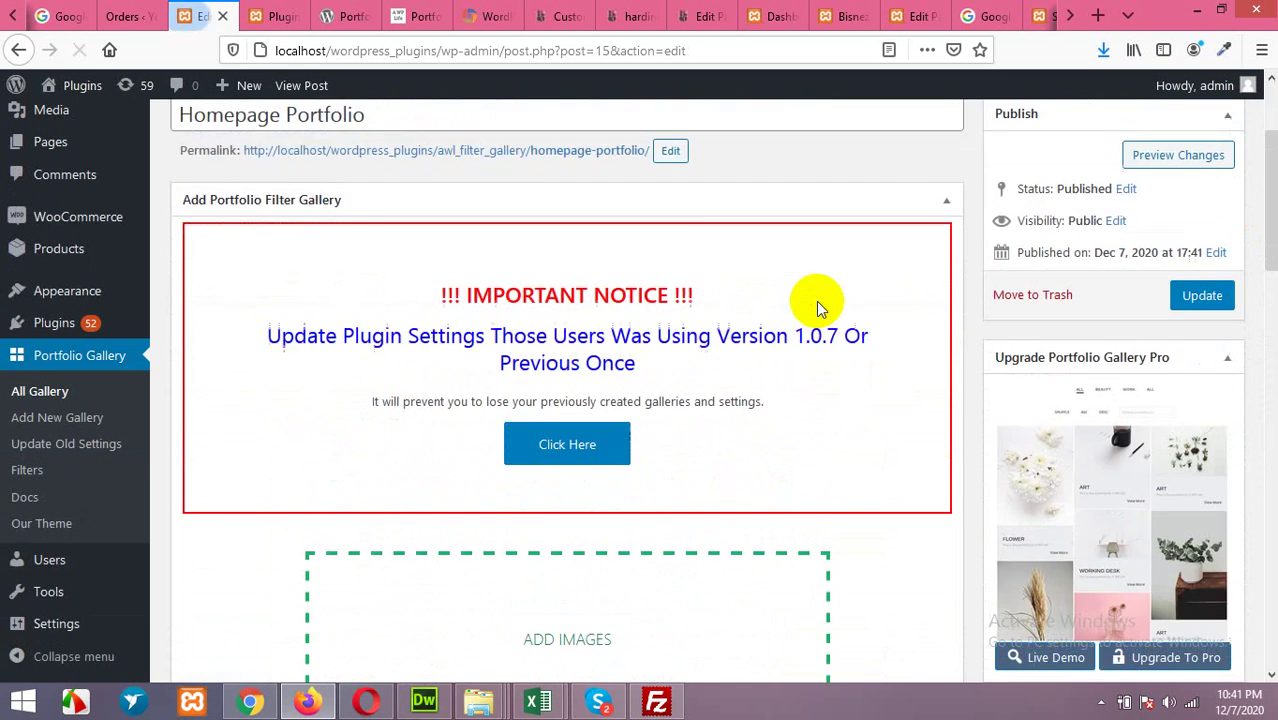
scroll(816, 301, down, 3)
scroll(845, 297, down, 3)
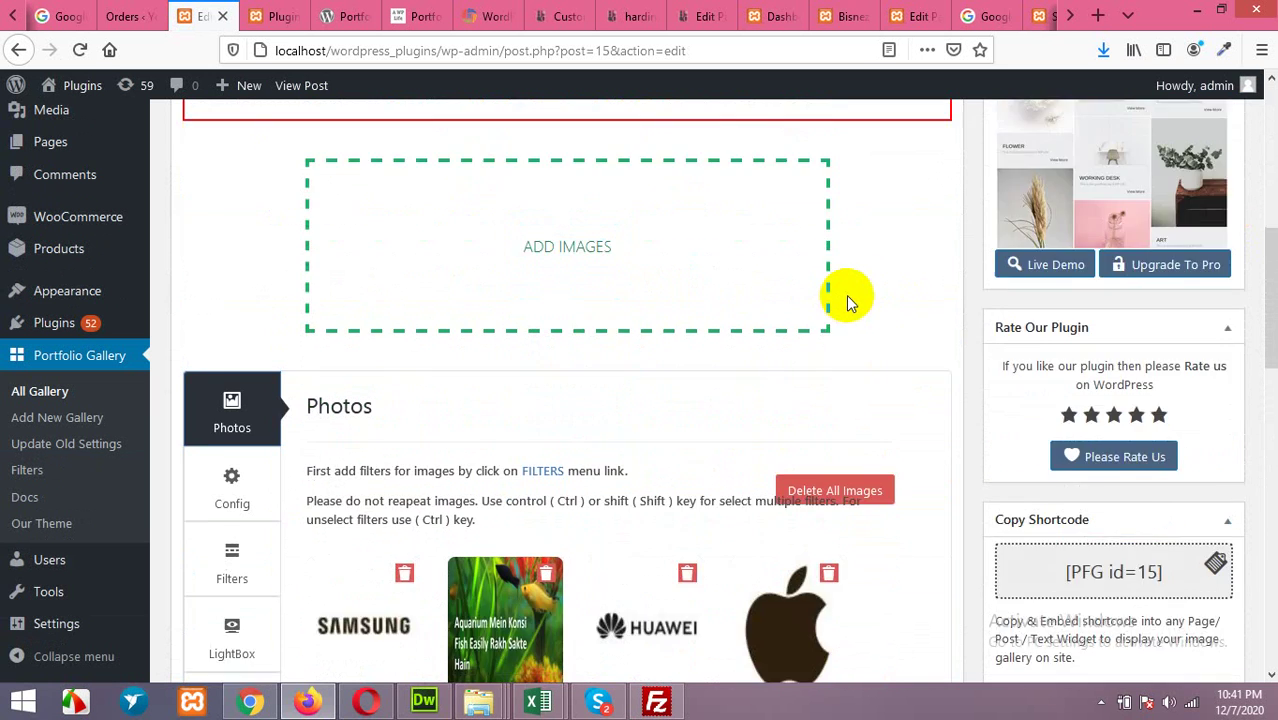
scroll(850, 295, down, 3)
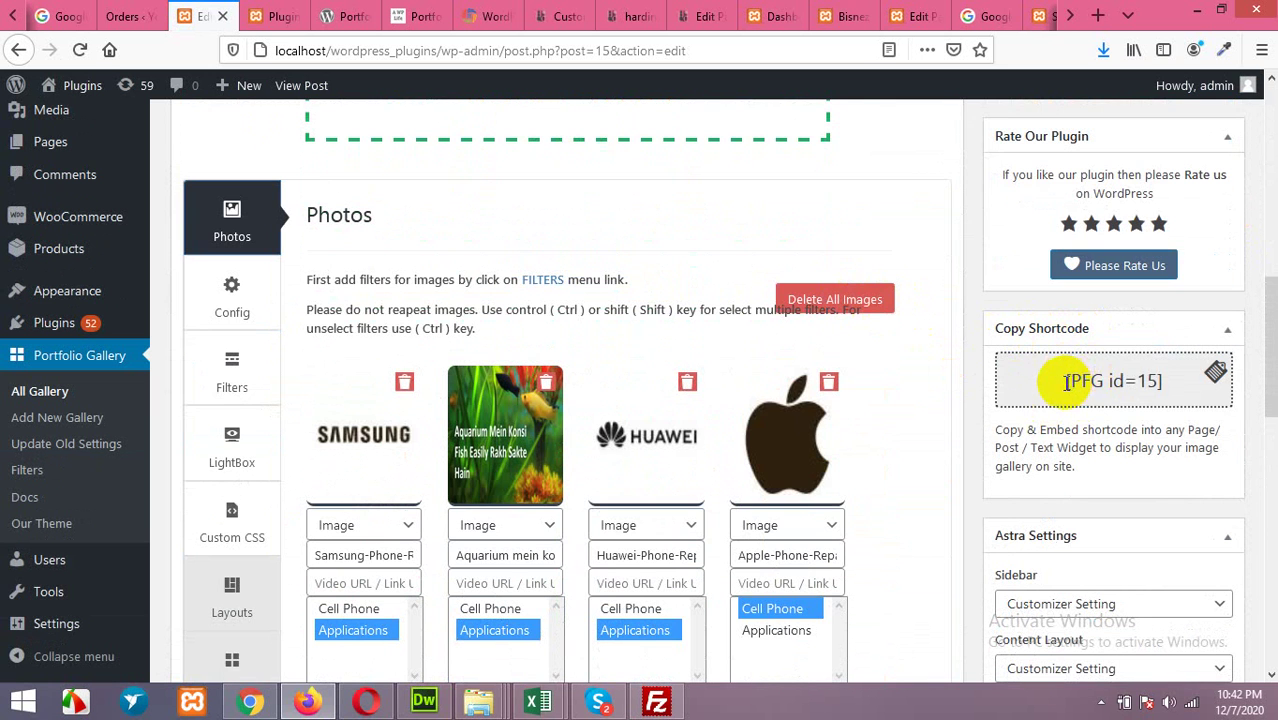
drag(1066, 381, 1150, 381)
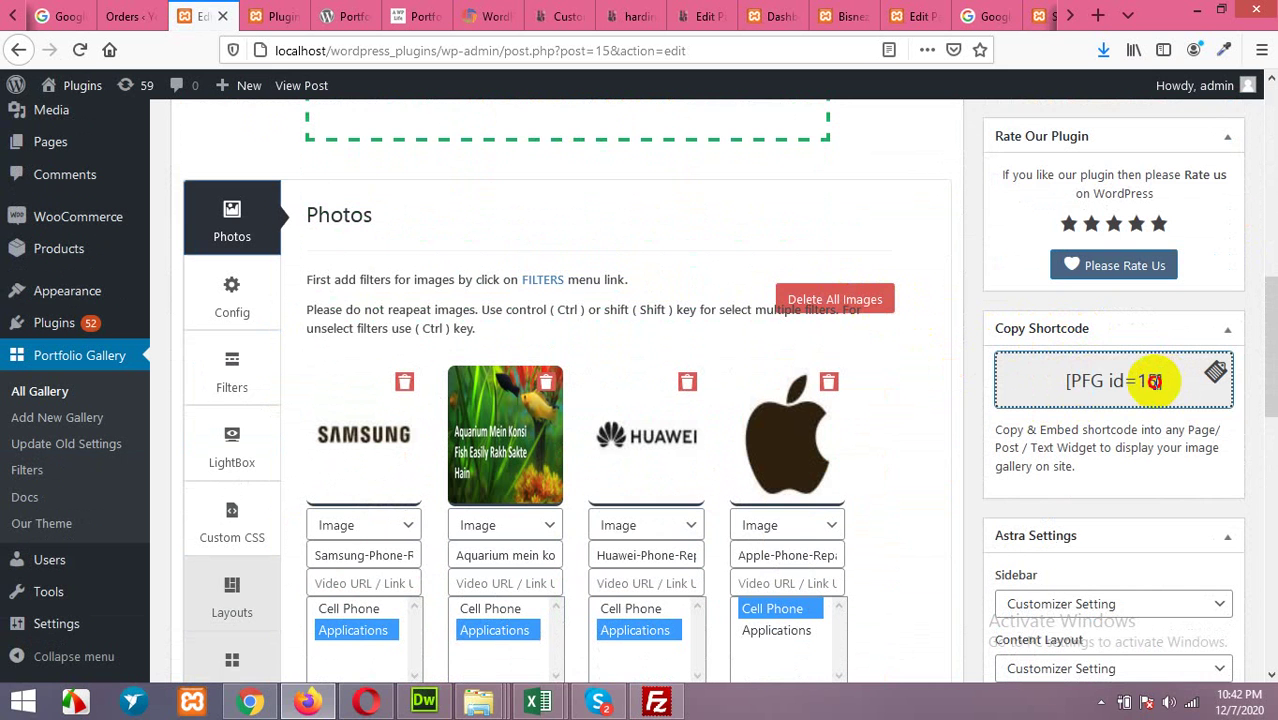
right_click(1141, 380)
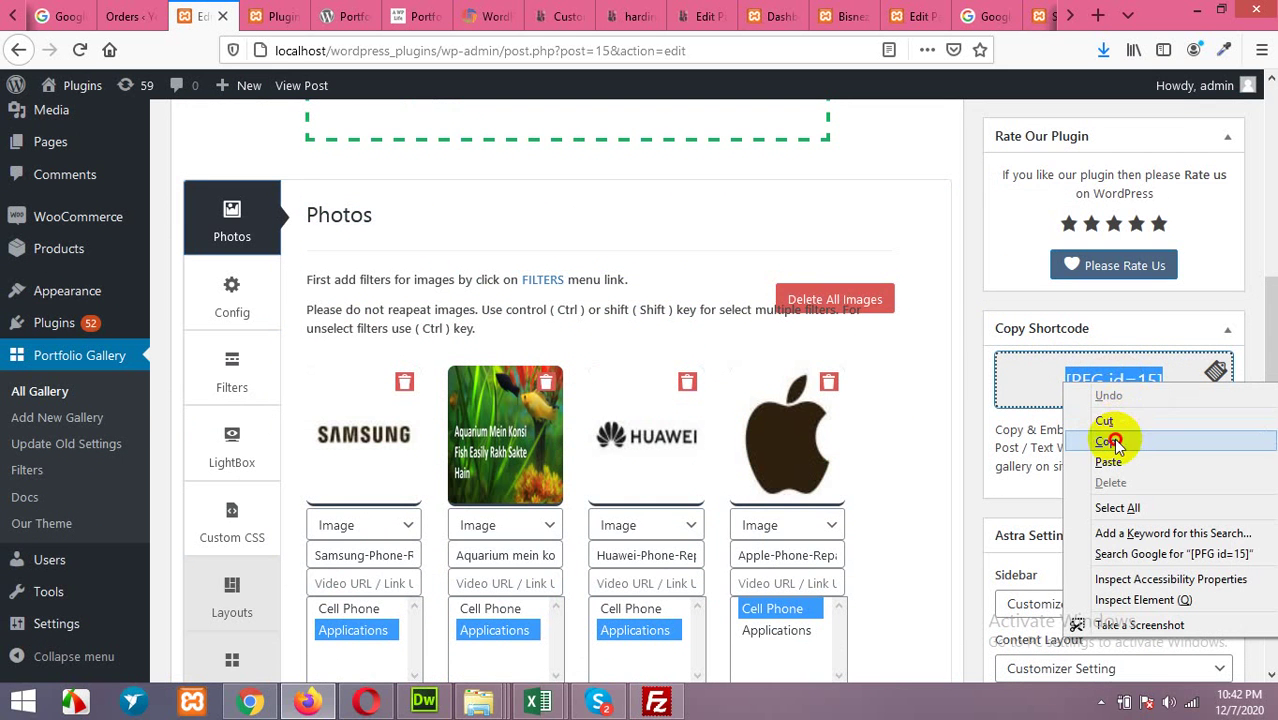
click(1116, 436)
scroll(371, 362, up, 2)
Step: Start a new WordPress page in a separate browser tab
scroll(371, 362, up, 5)
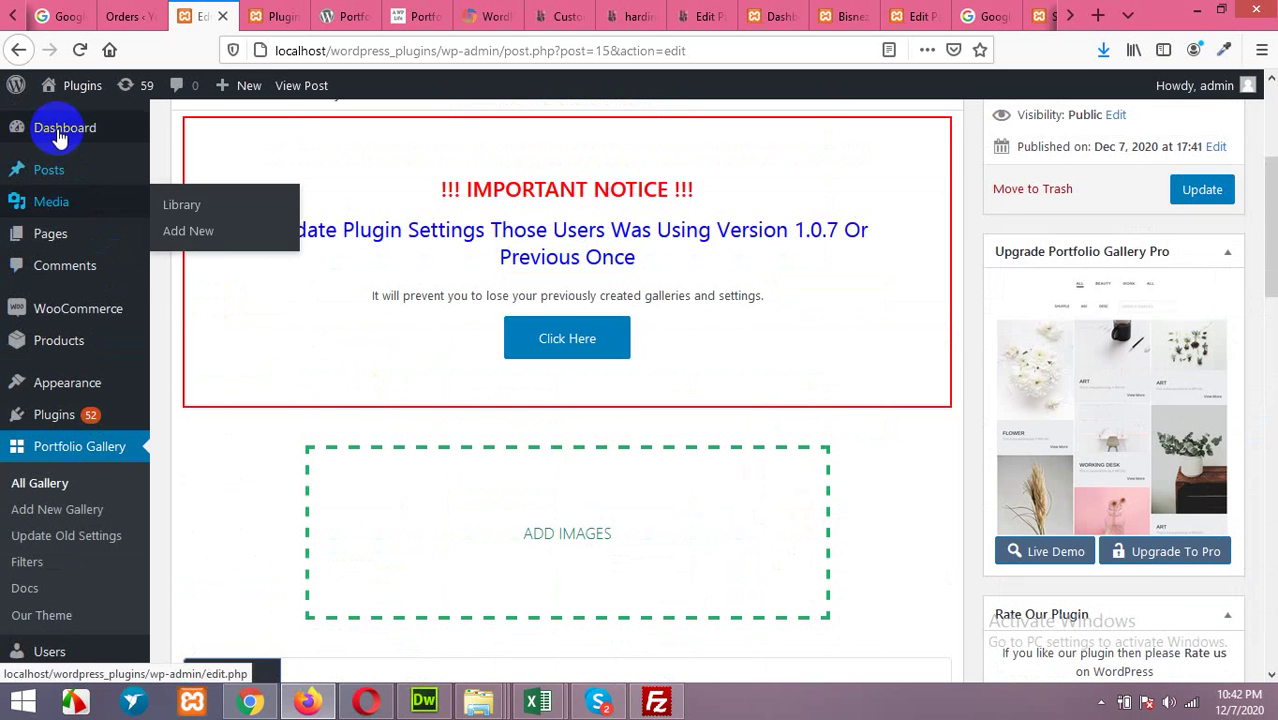
click(181, 268)
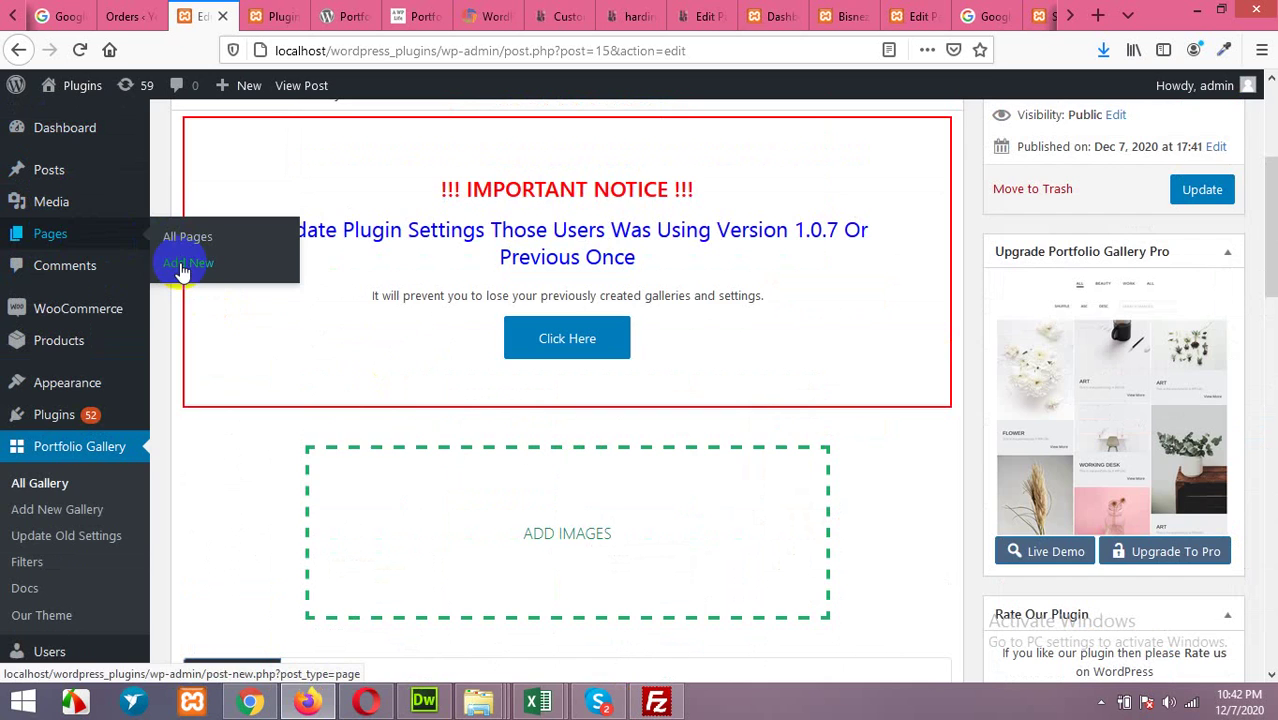
right_click(181, 272)
click(215, 278)
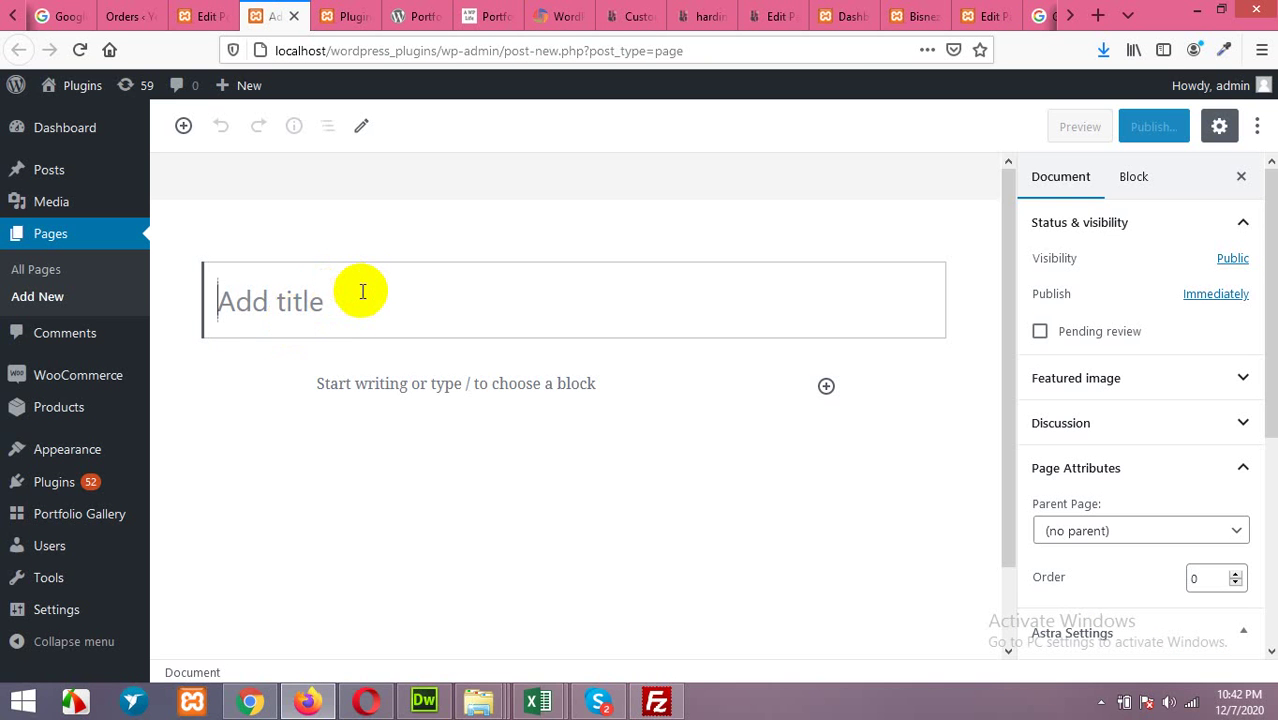
Step: Title the page 'Homepage' and paste the [PFG id=15] shortcode into its content block
text(Homepage)
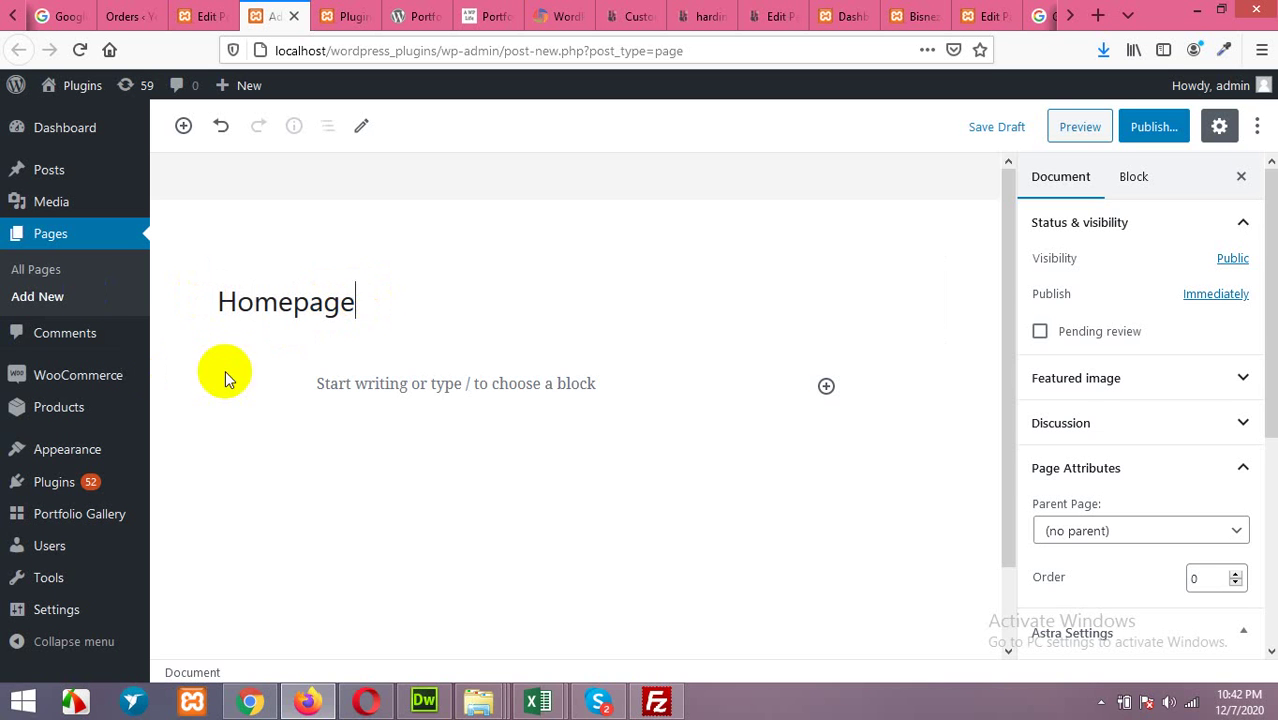
click(340, 389)
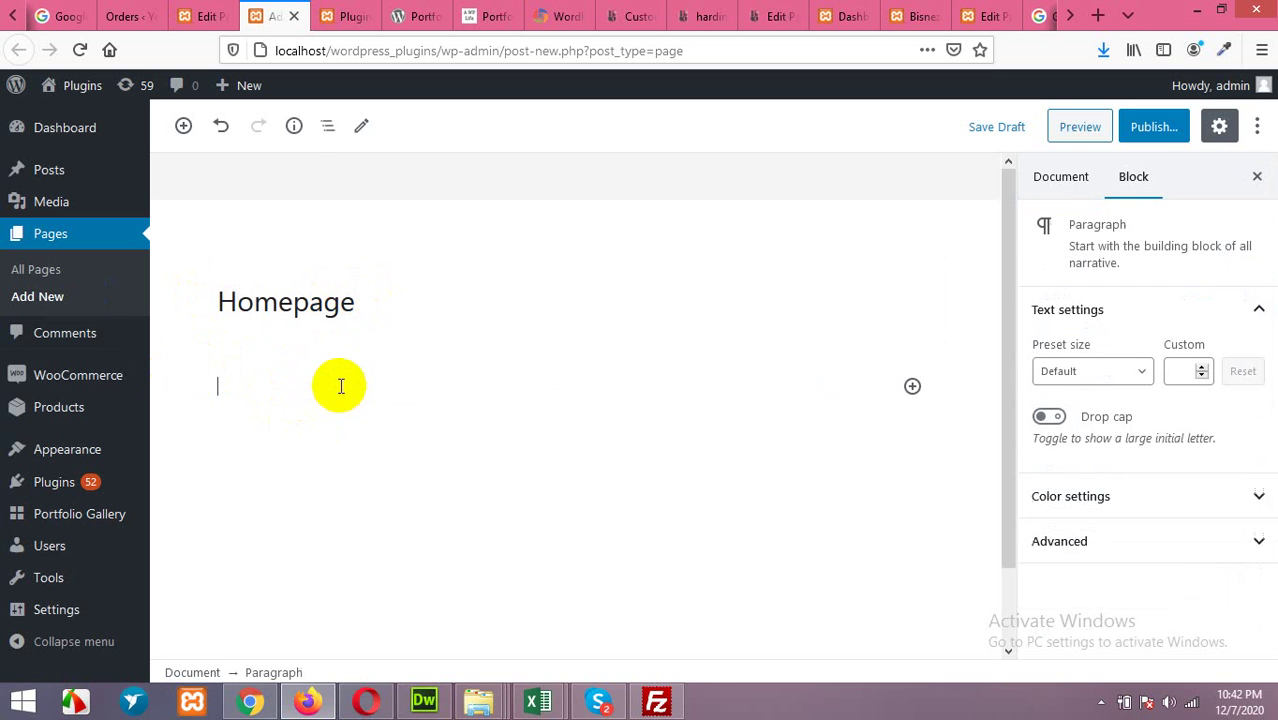
right_click(252, 394)
click(298, 473)
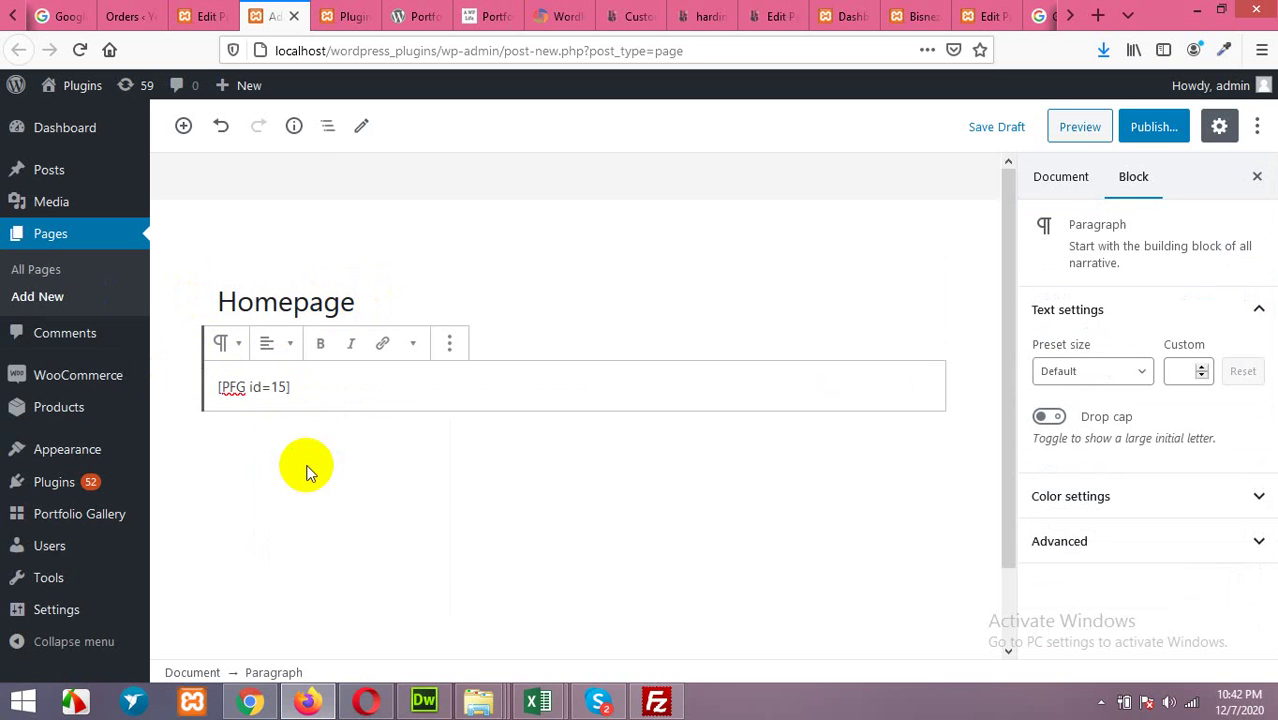
Step: Publish the Homepage page and open the live page in a new tab
click(1155, 128)
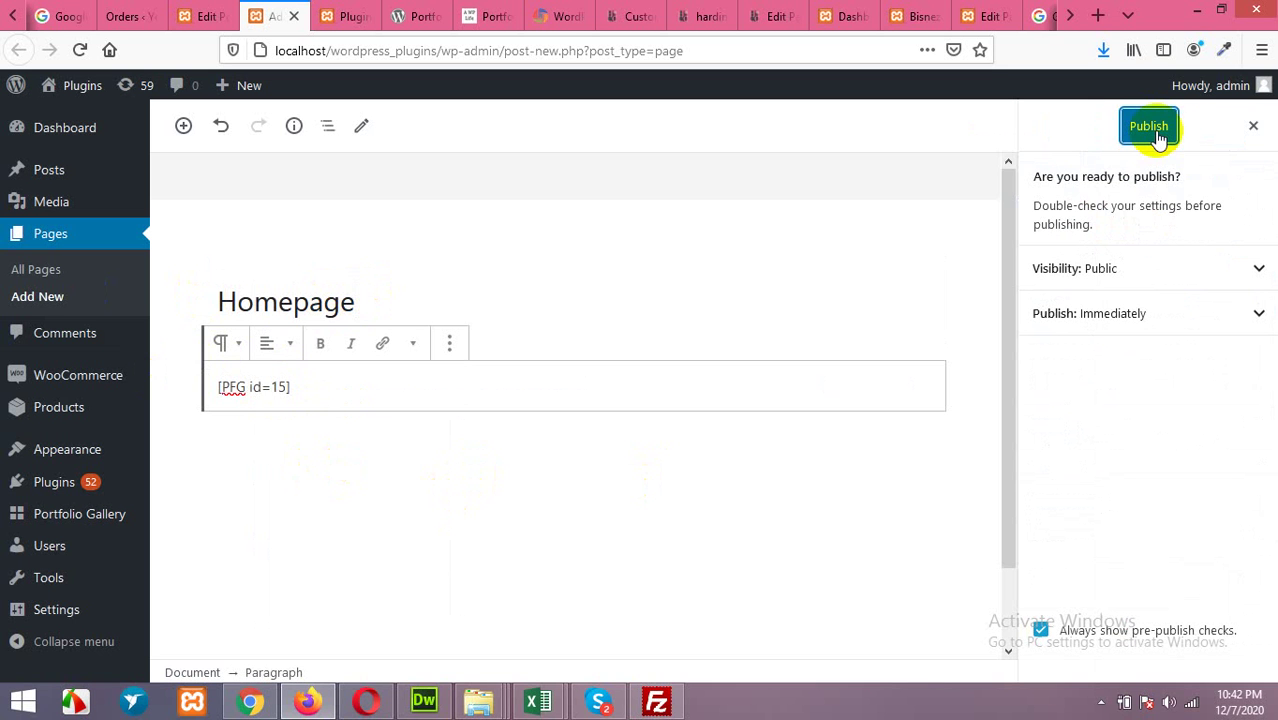
click(1150, 127)
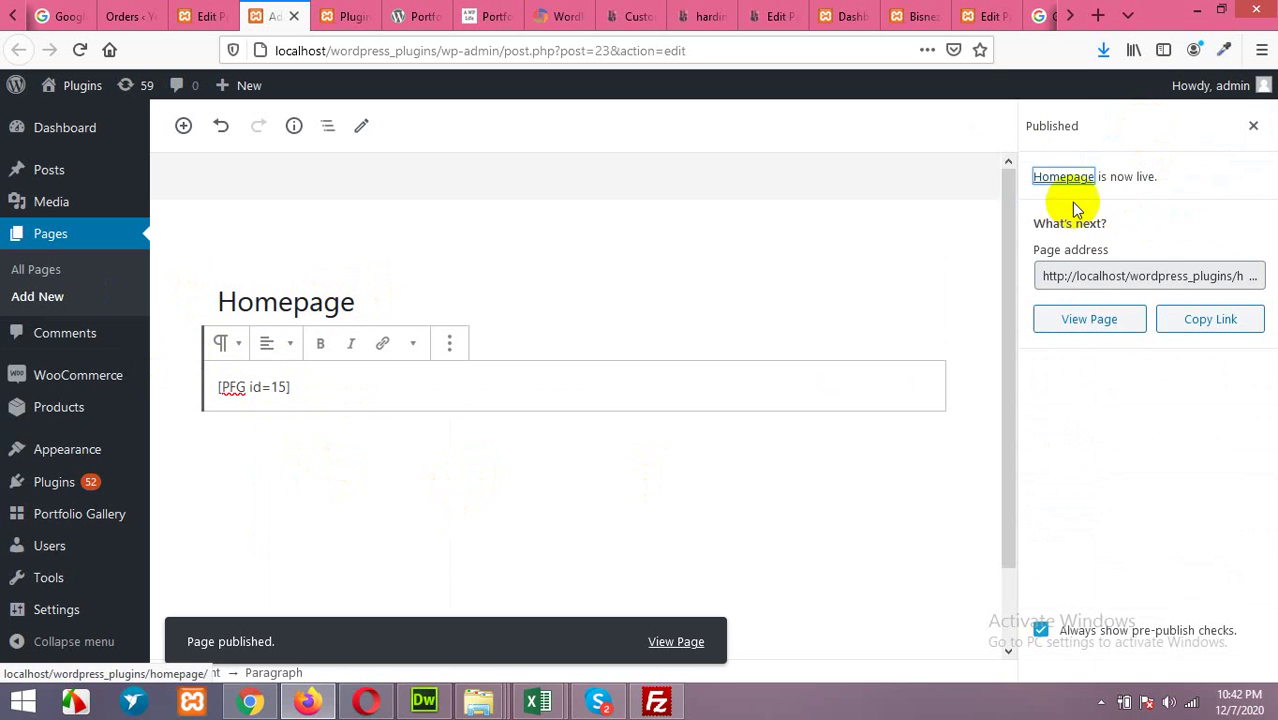
right_click(1075, 188)
click(1098, 192)
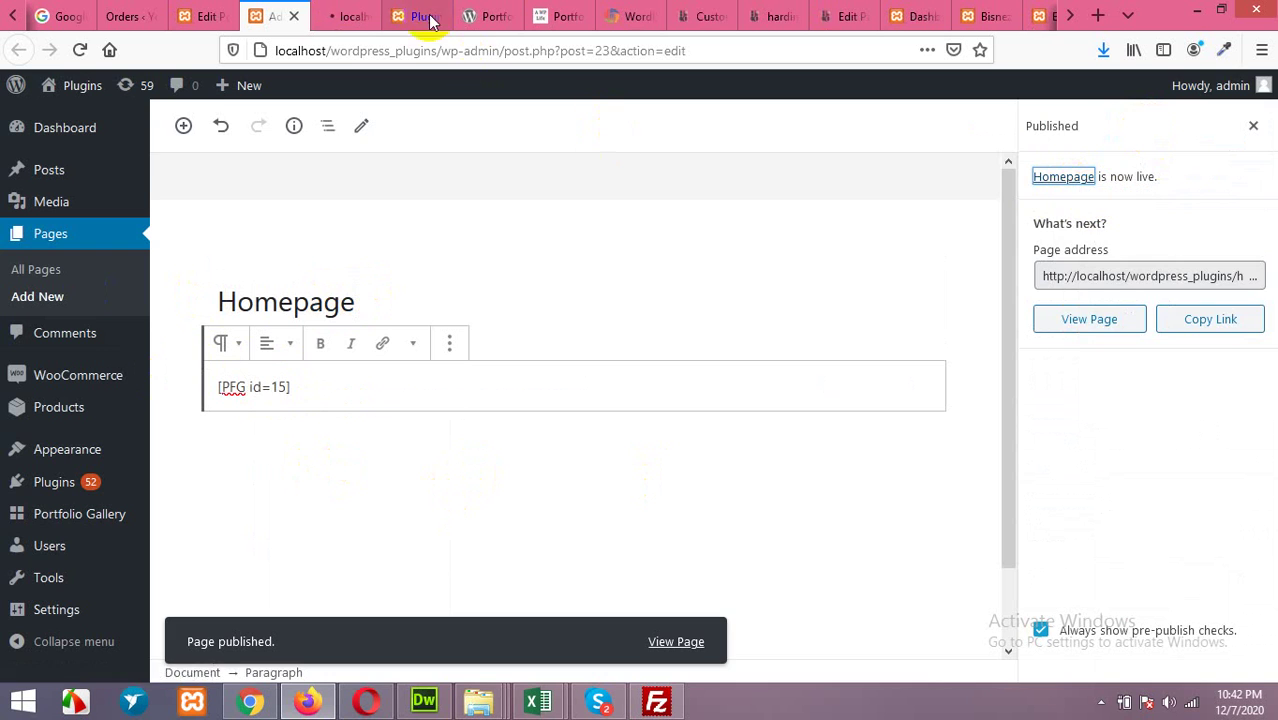
Step: On the live Homepage, try the Applications, Cell Phone and All gallery filters
click(343, 12)
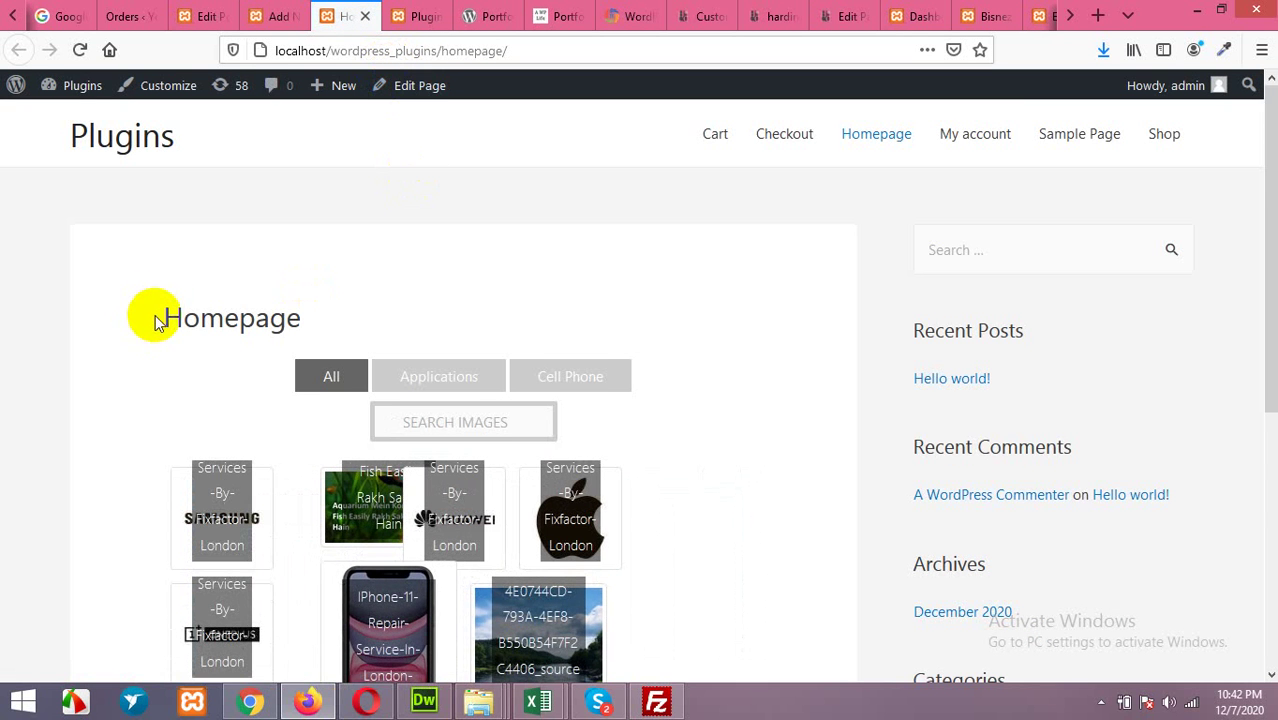
scroll(150, 325, down, 3)
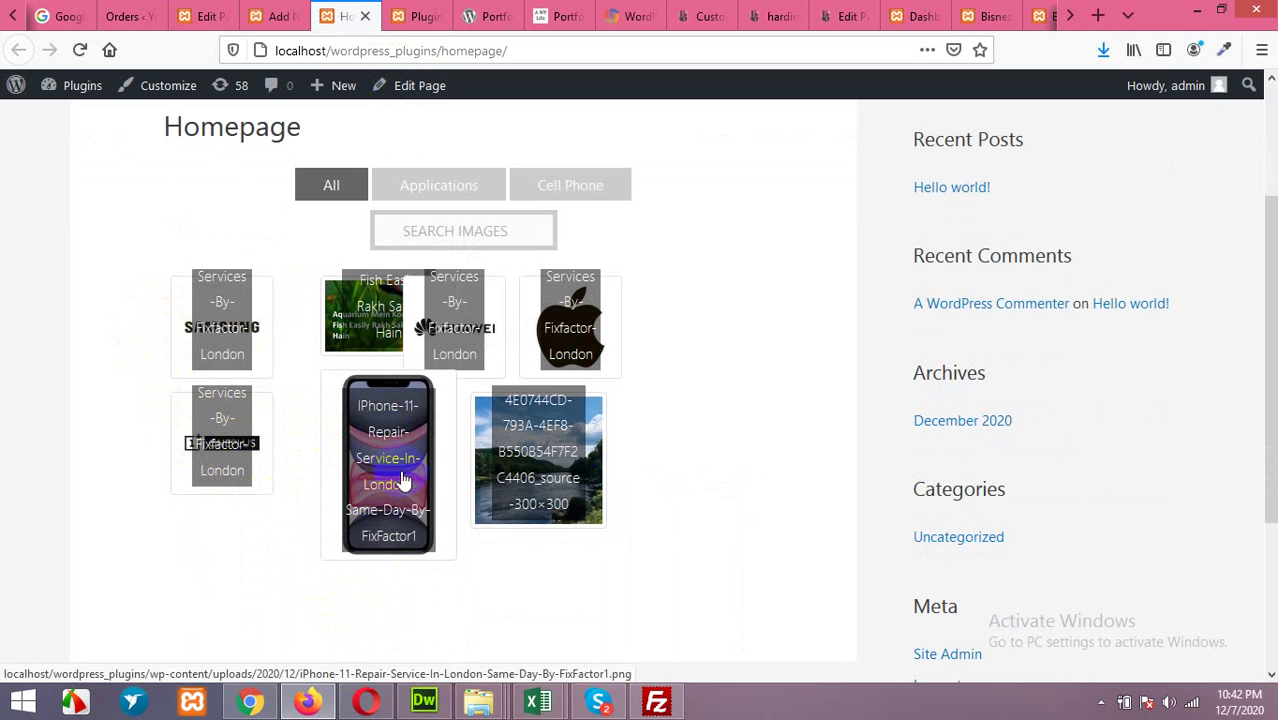
click(575, 345)
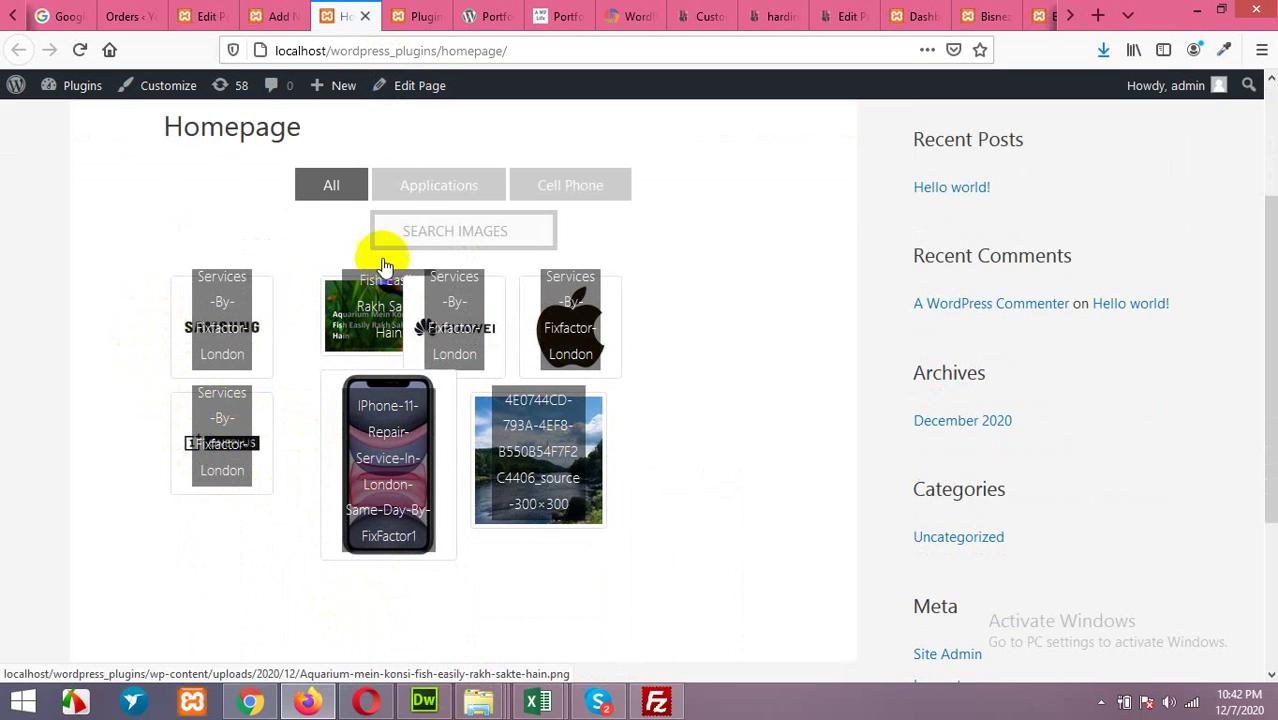
click(432, 188)
click(545, 192)
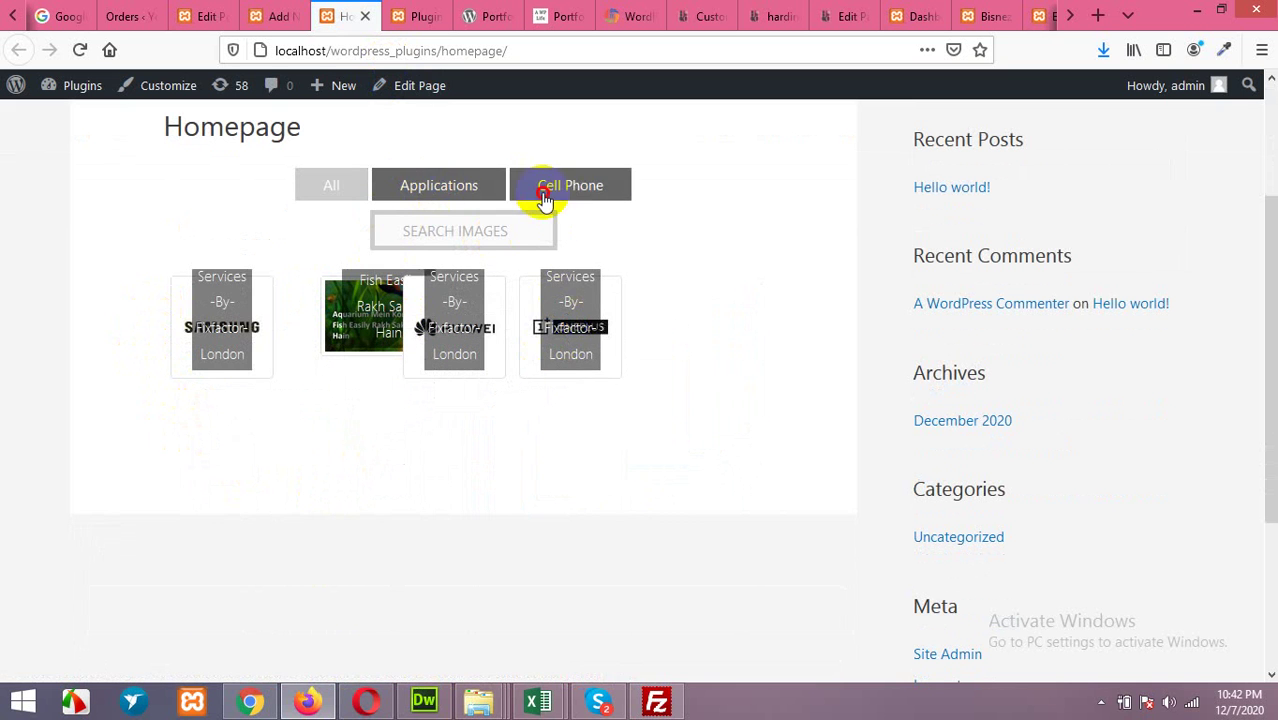
click(330, 198)
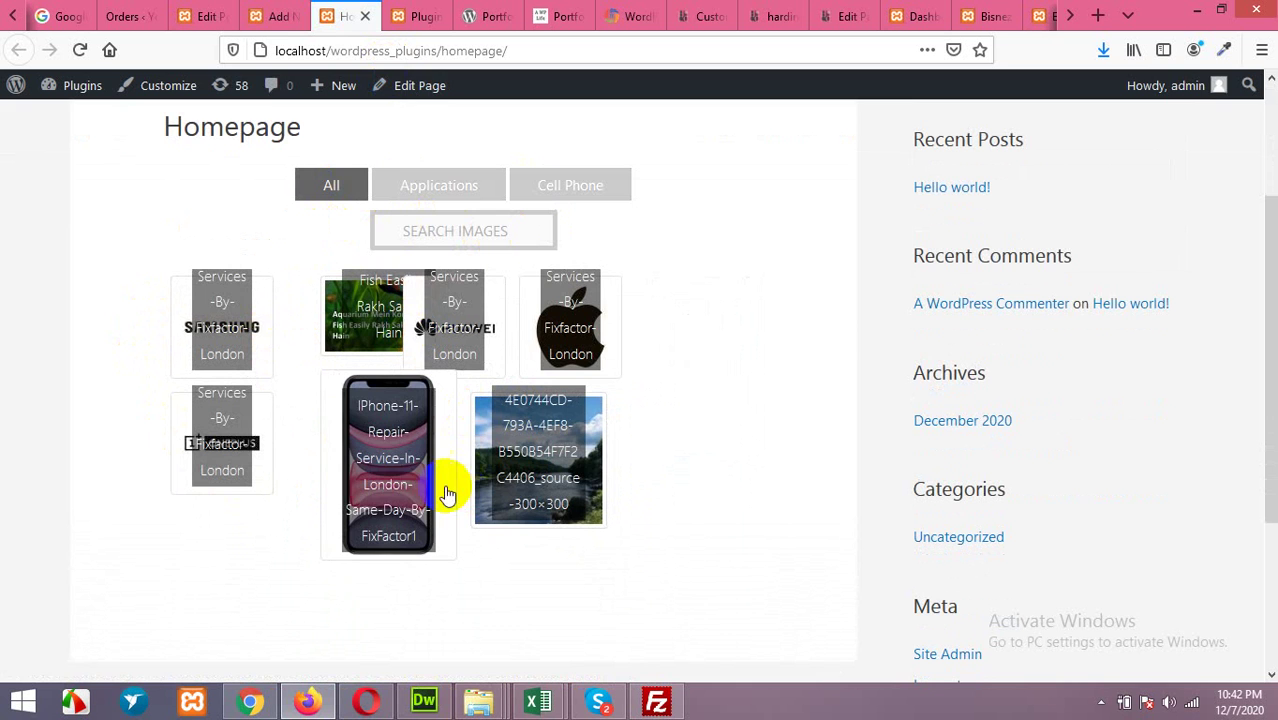
Step: Move between the Homepage editor, gallery editor and live Homepage browser tabs
click(264, 15)
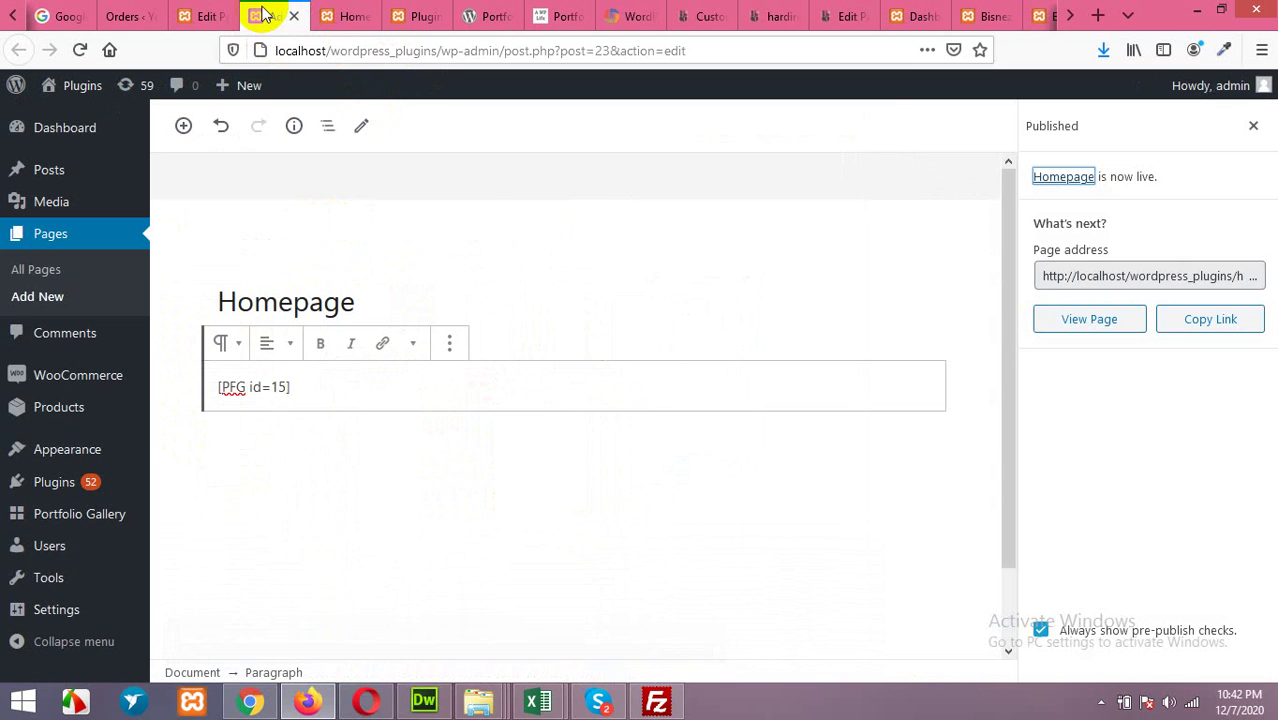
click(230, 15)
click(272, 15)
click(345, 15)
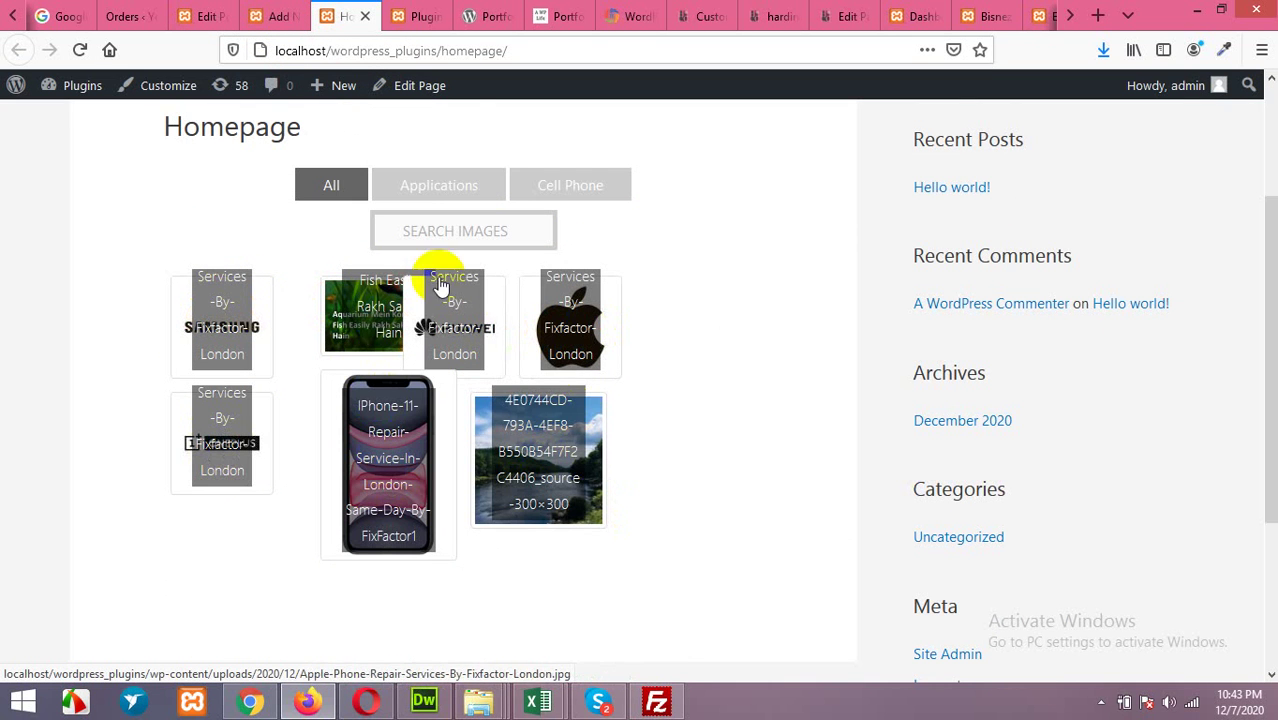
Step: In the gallery's Config settings, hide titles on the thumbnails
click(207, 16)
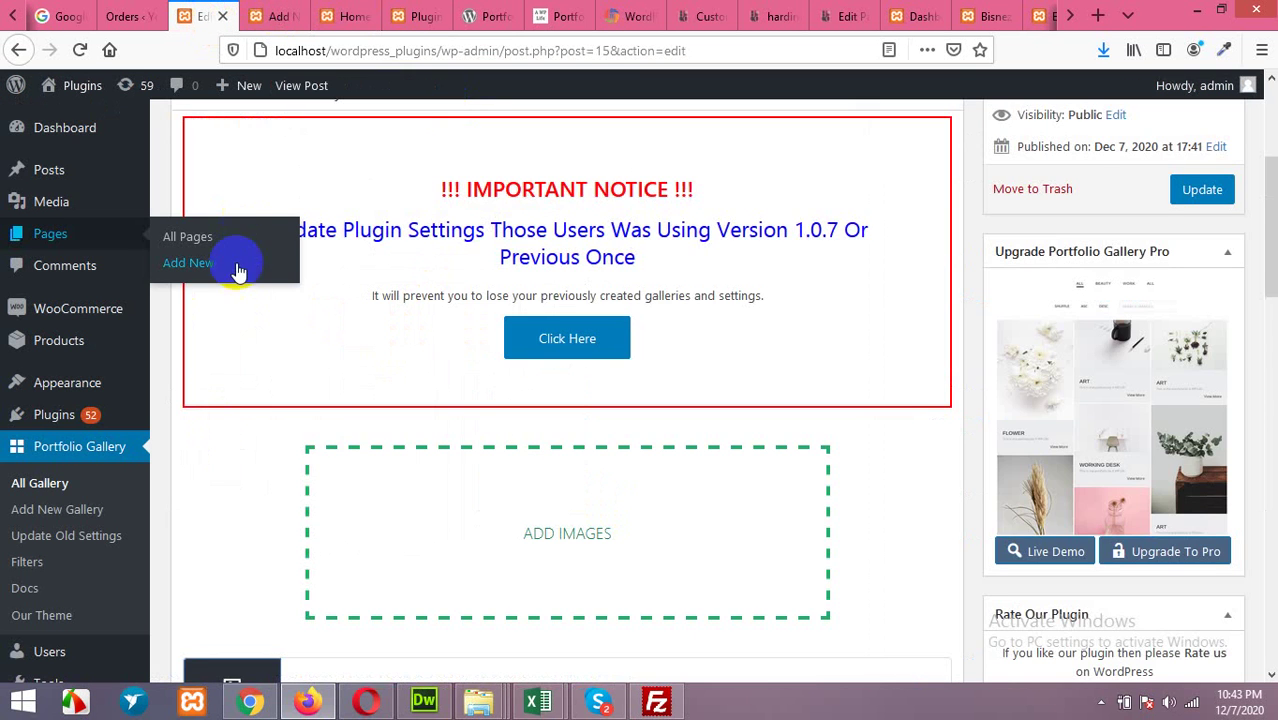
scroll(256, 462, down, 3)
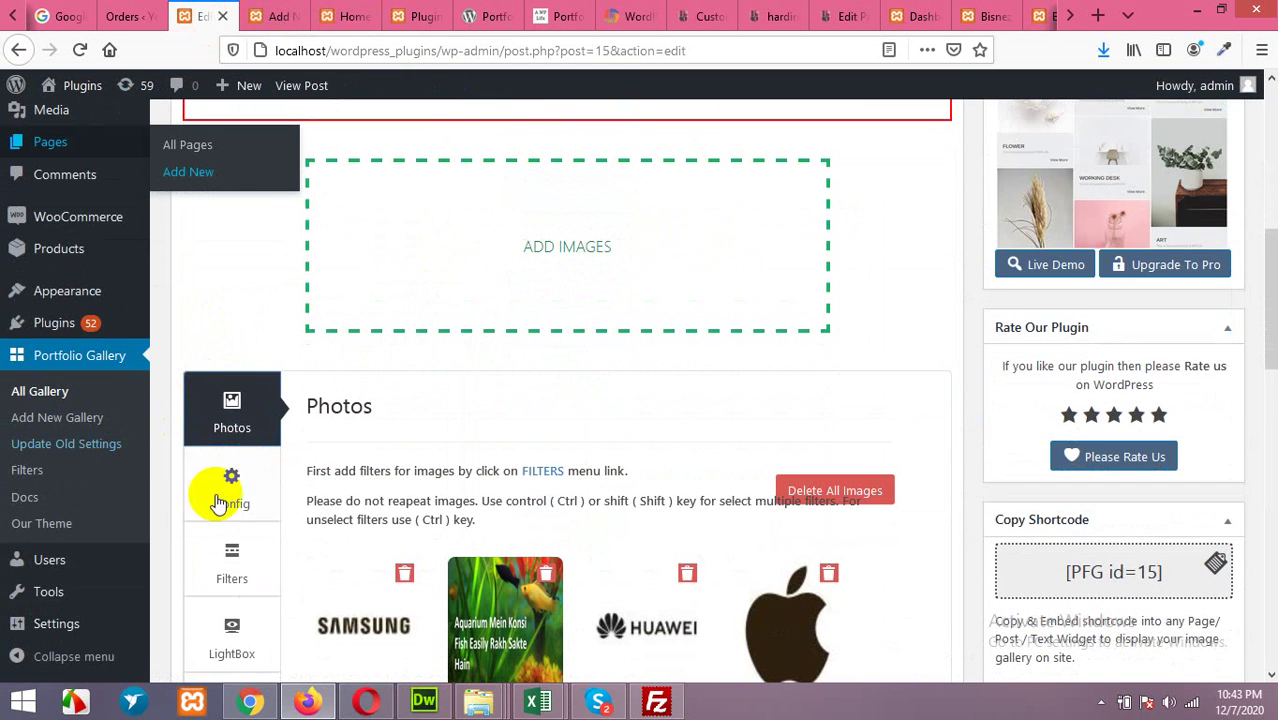
scroll(232, 505, down, 1)
scroll(232, 510, down, 1)
click(235, 305)
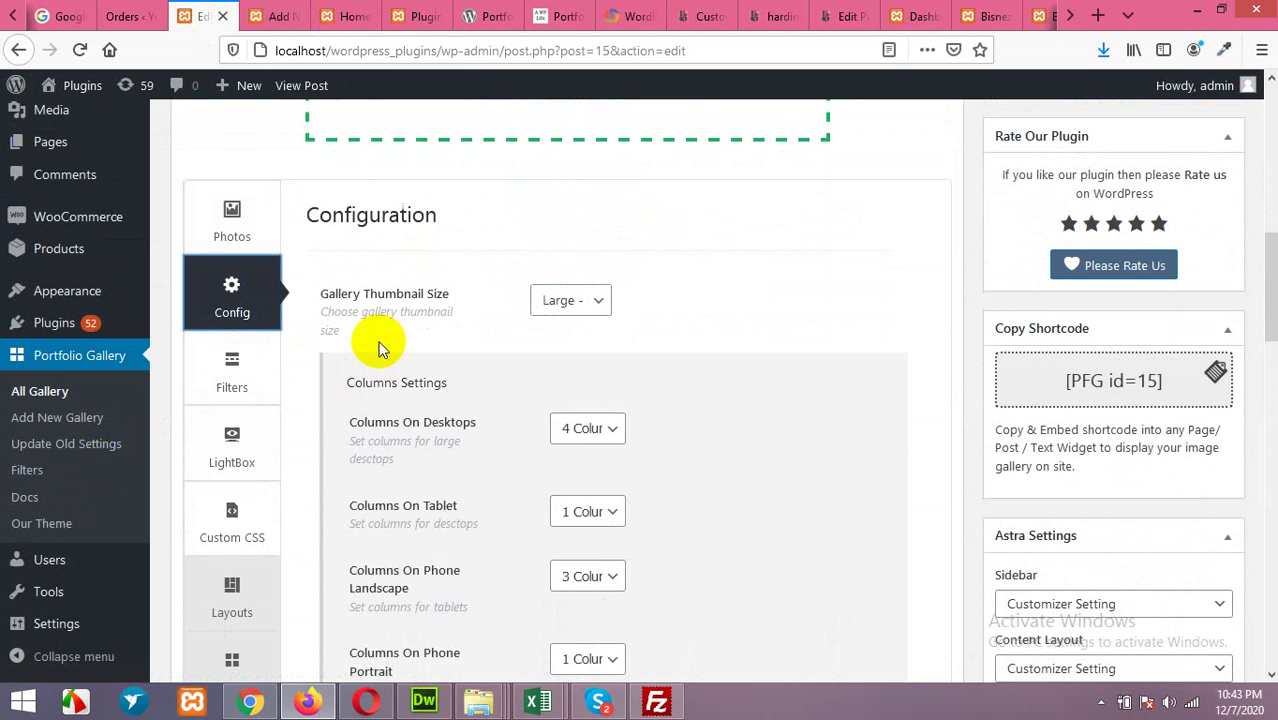
scroll(422, 479, up, 1)
scroll(474, 490, down, 3)
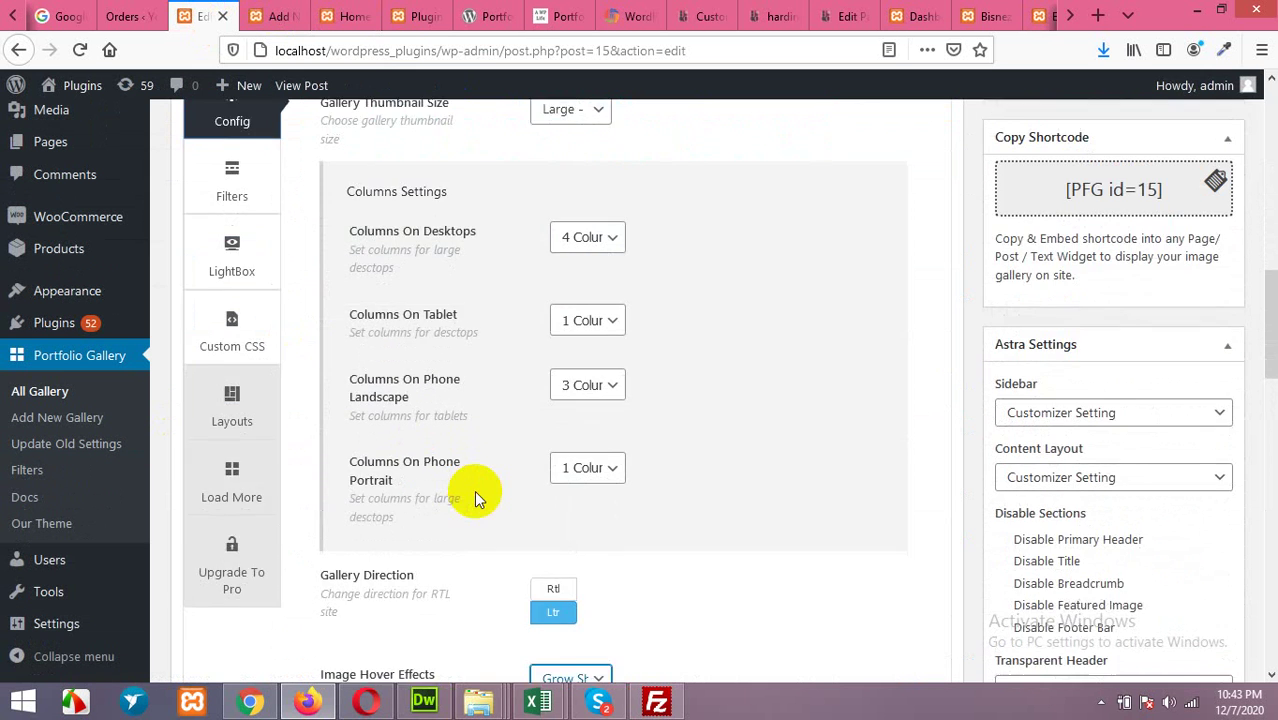
scroll(474, 490, down, 3)
scroll(474, 490, down, 3)
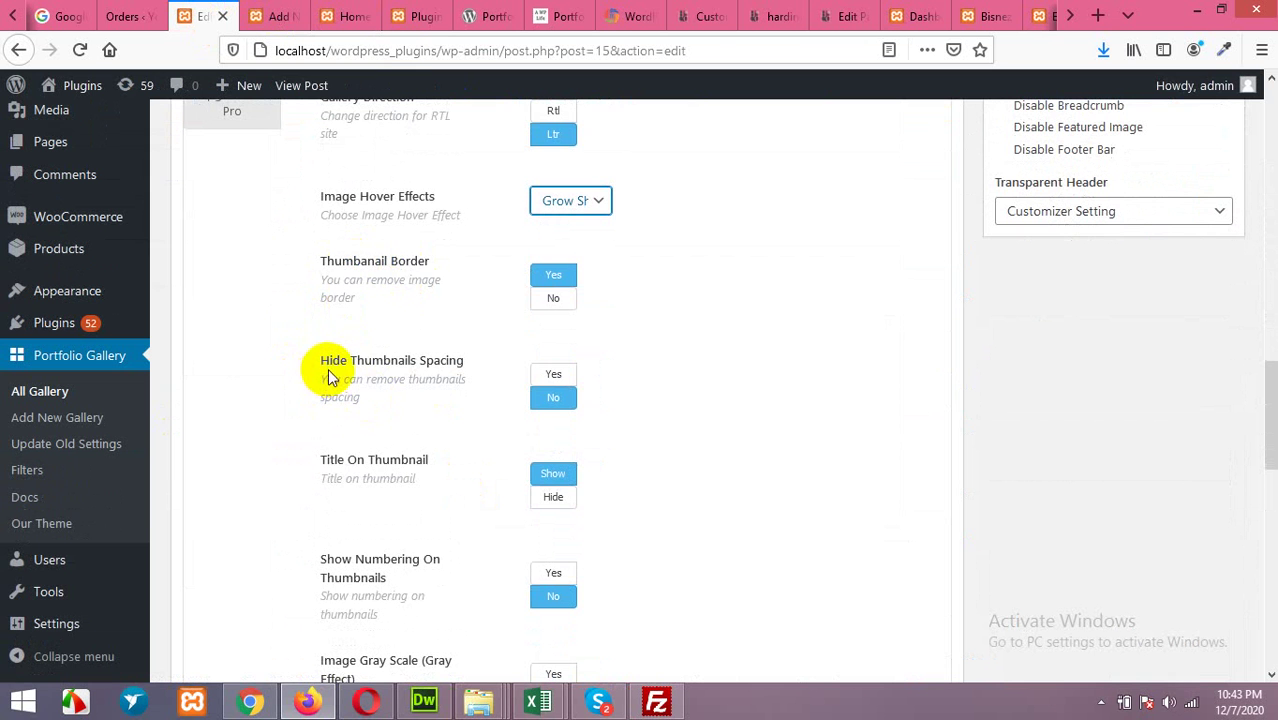
click(553, 505)
Step: Keep Grow Shadow as the image hover effect
scroll(500, 522, down, 1)
scroll(330, 460, down, 1)
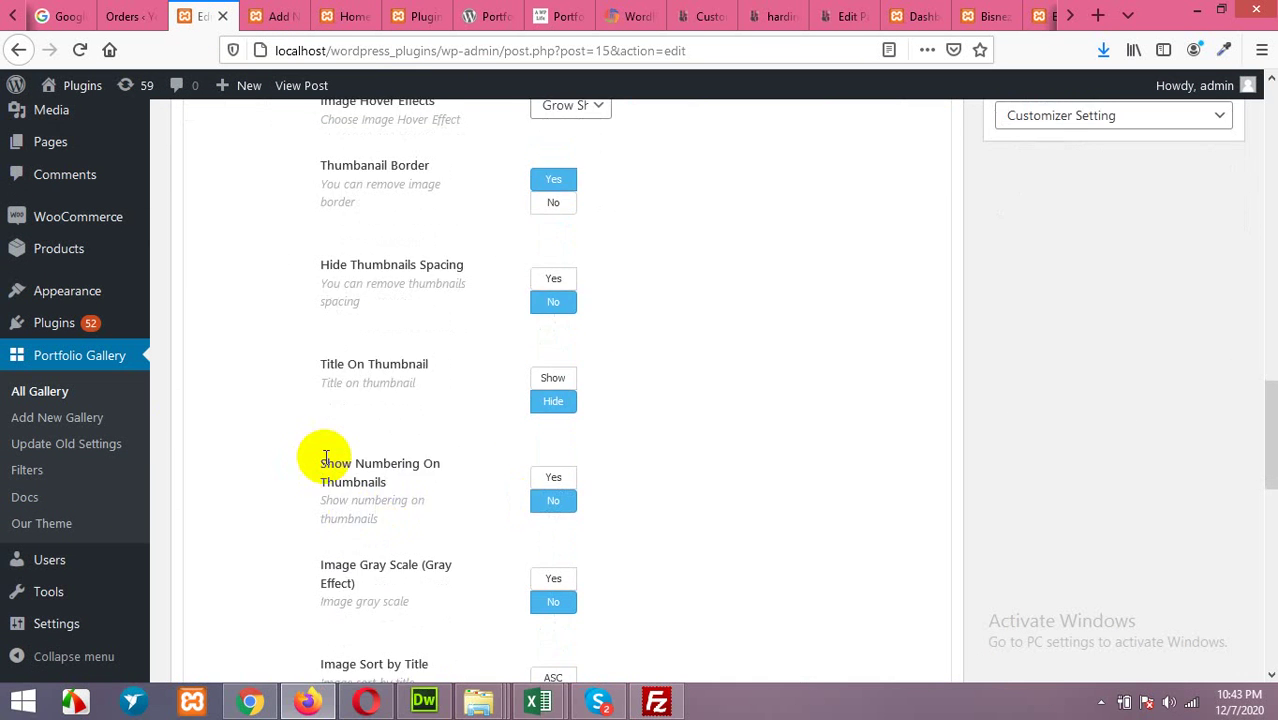
scroll(486, 458, up, 5)
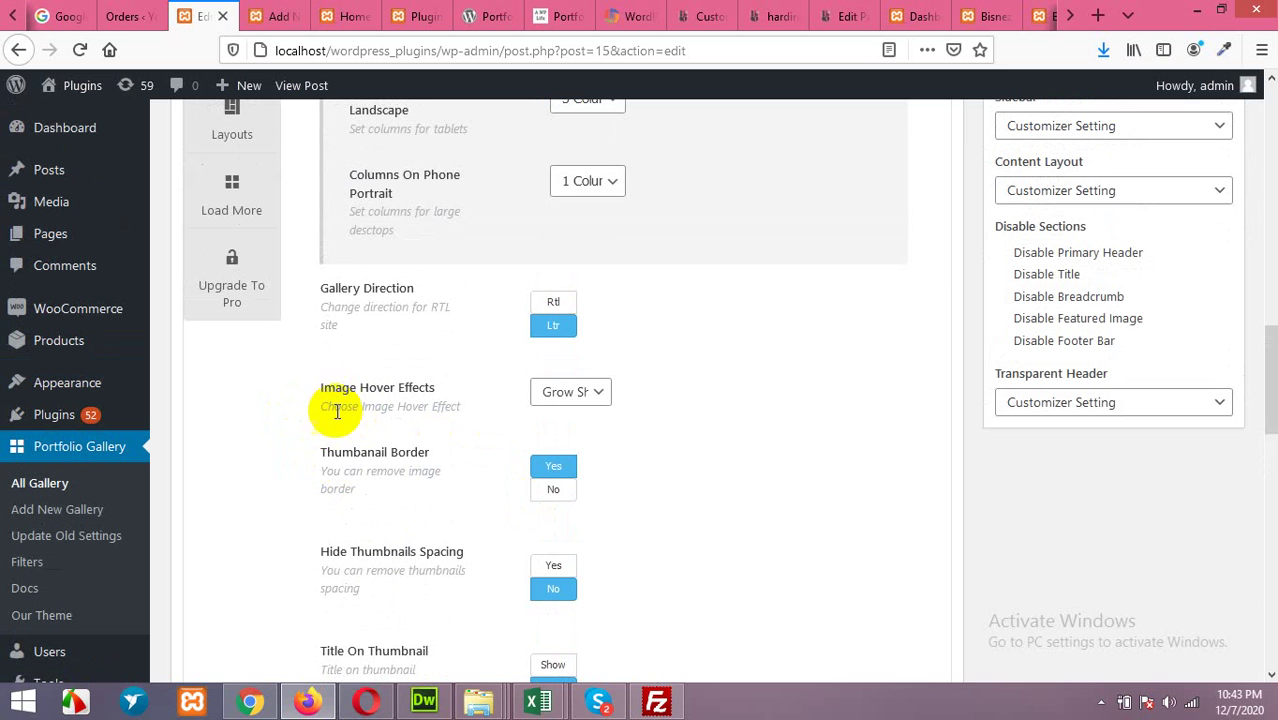
click(570, 394)
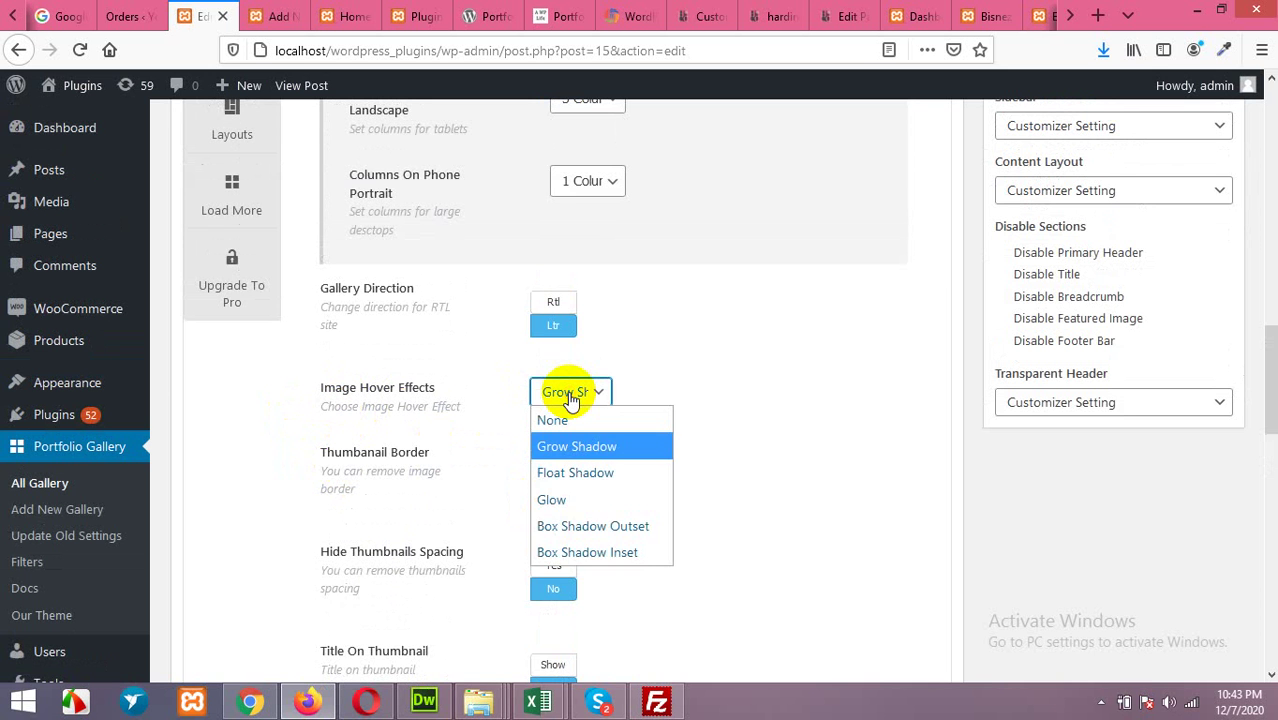
click(567, 445)
Step: Set Gallery Thumbnail Size to Full Size
scroll(485, 477, up, 1)
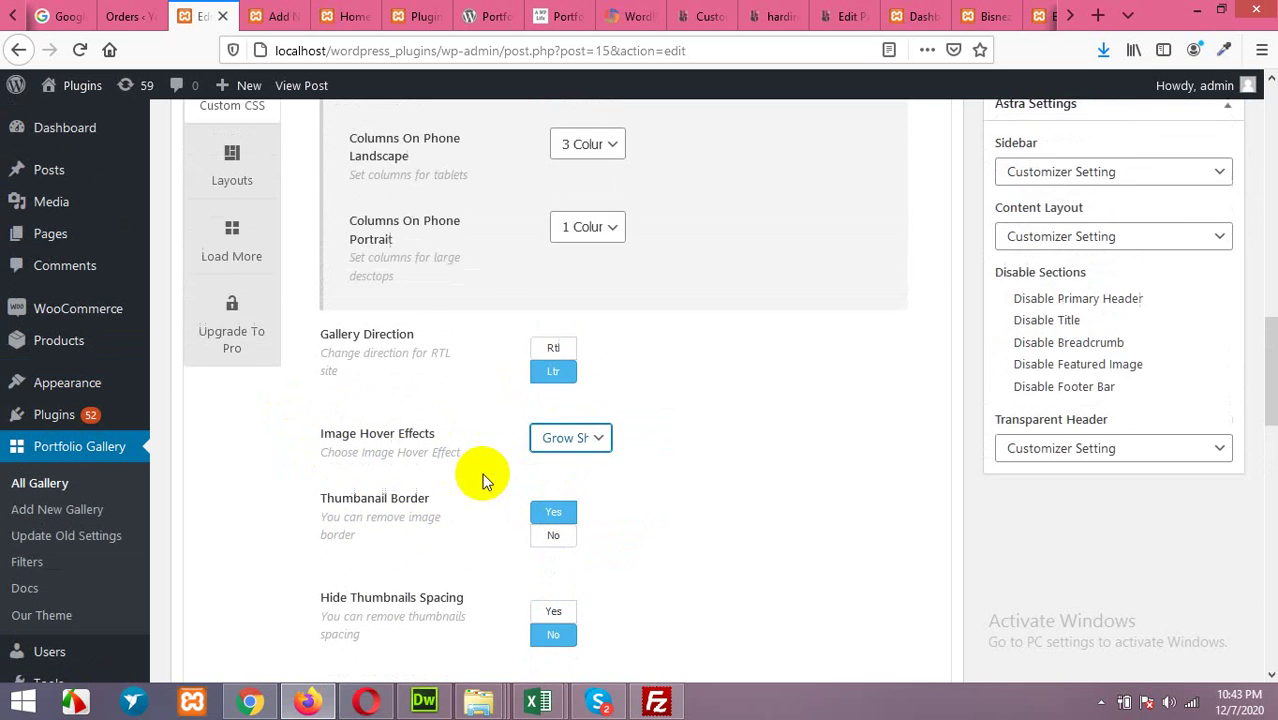
scroll(485, 477, up, 5)
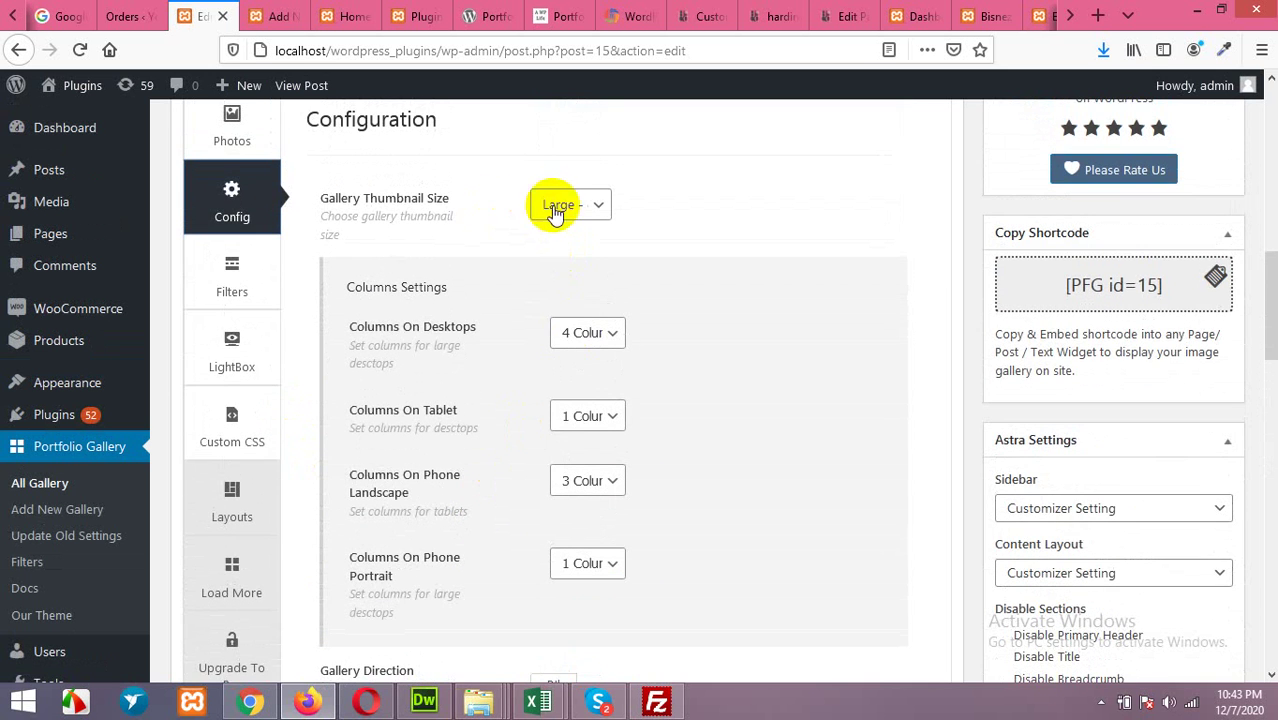
click(558, 214)
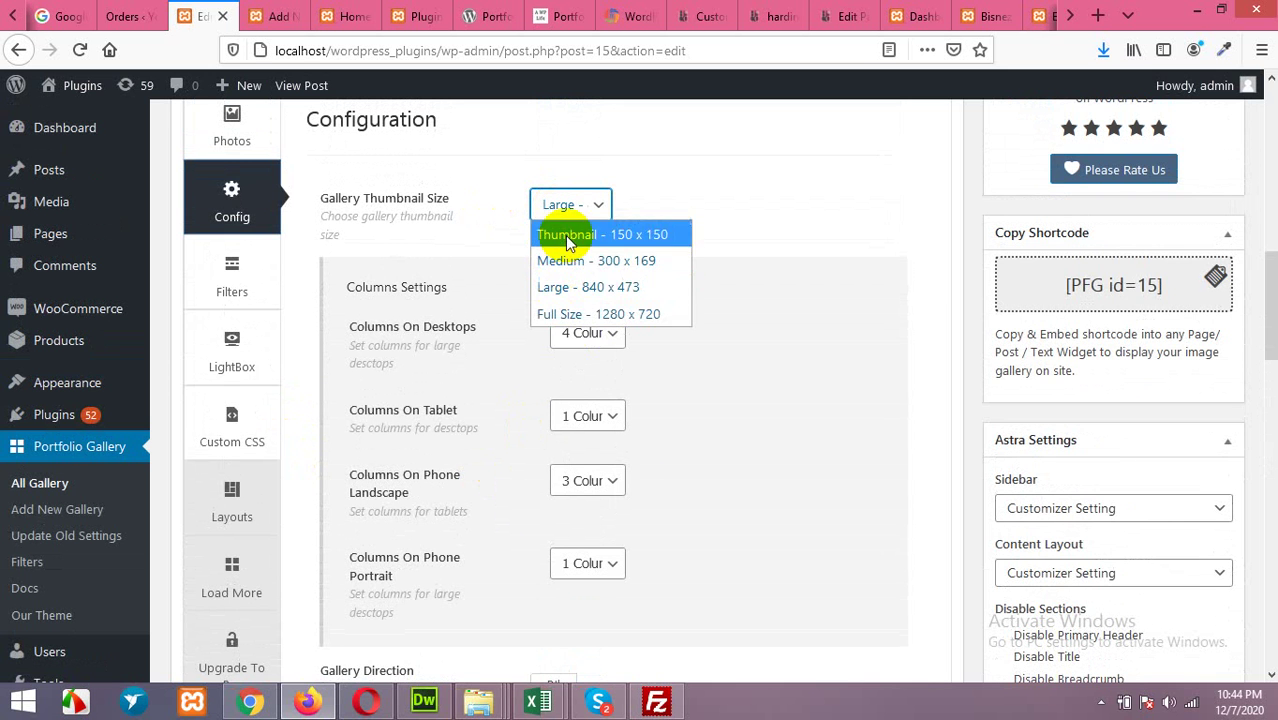
click(553, 314)
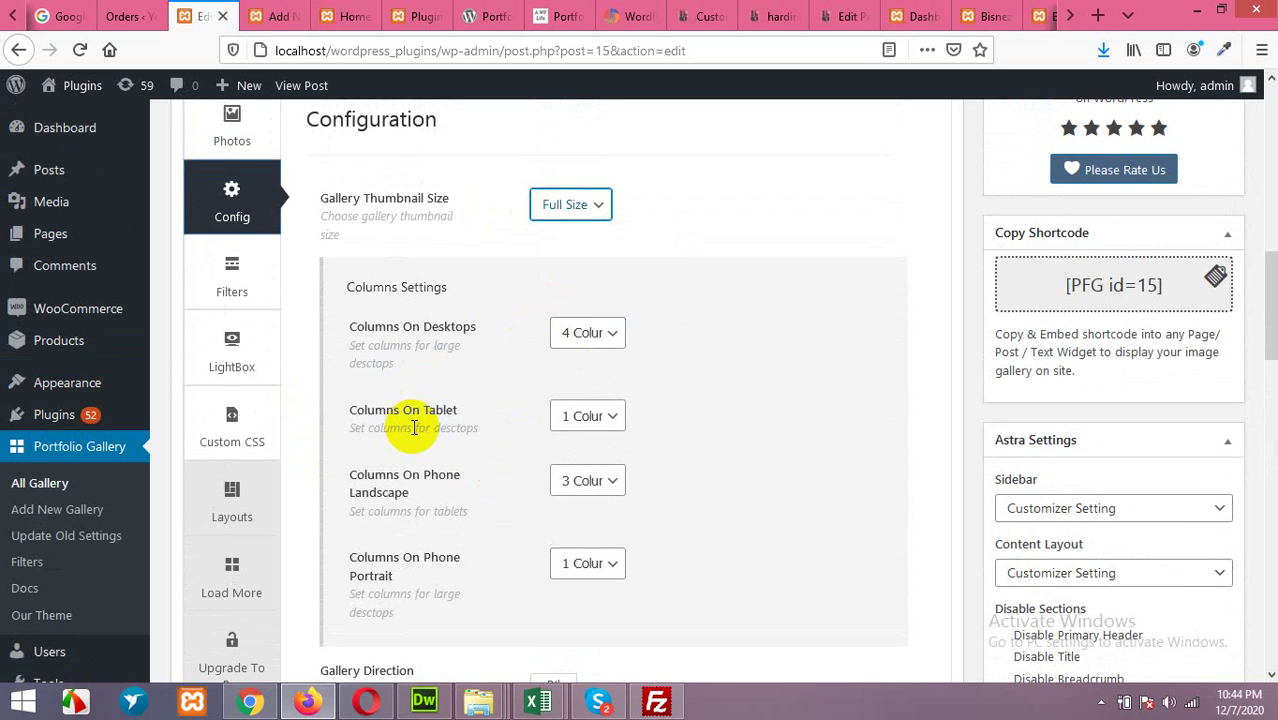
Step: Save the gallery settings with Update
scroll(421, 423, down, 2)
scroll(466, 379, down, 5)
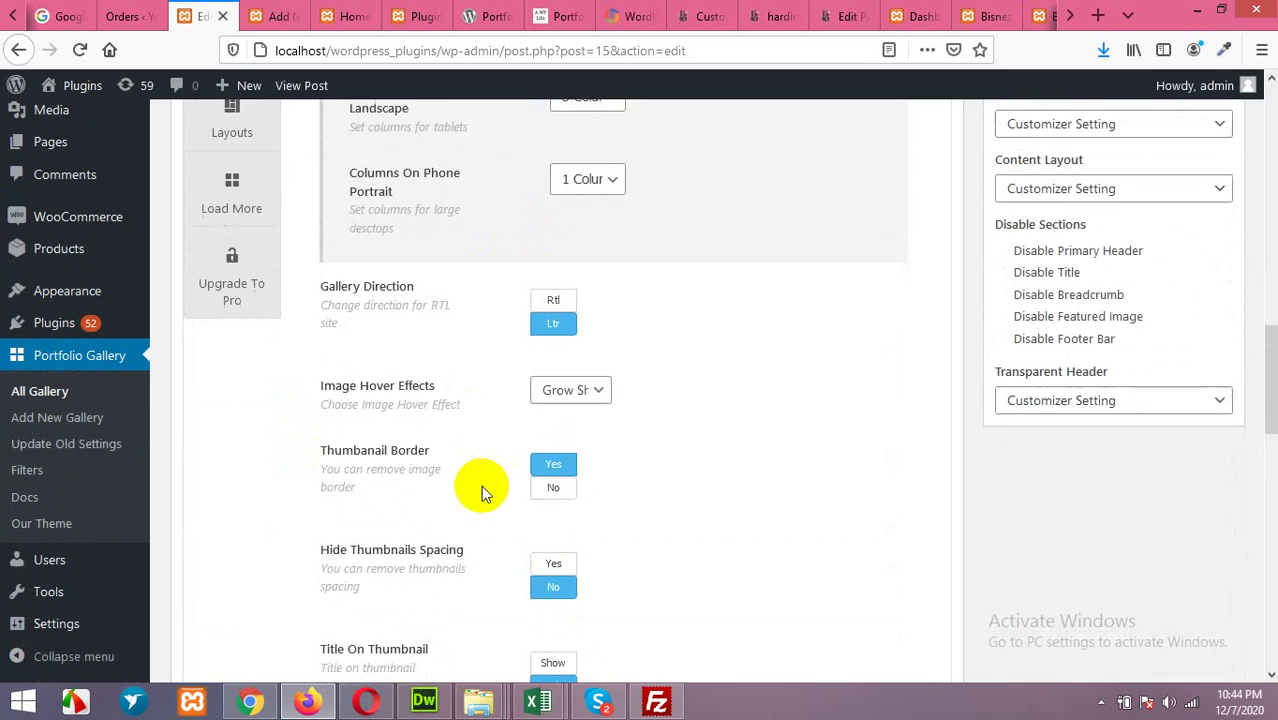
scroll(481, 485, up, 3)
scroll(475, 491, up, 2)
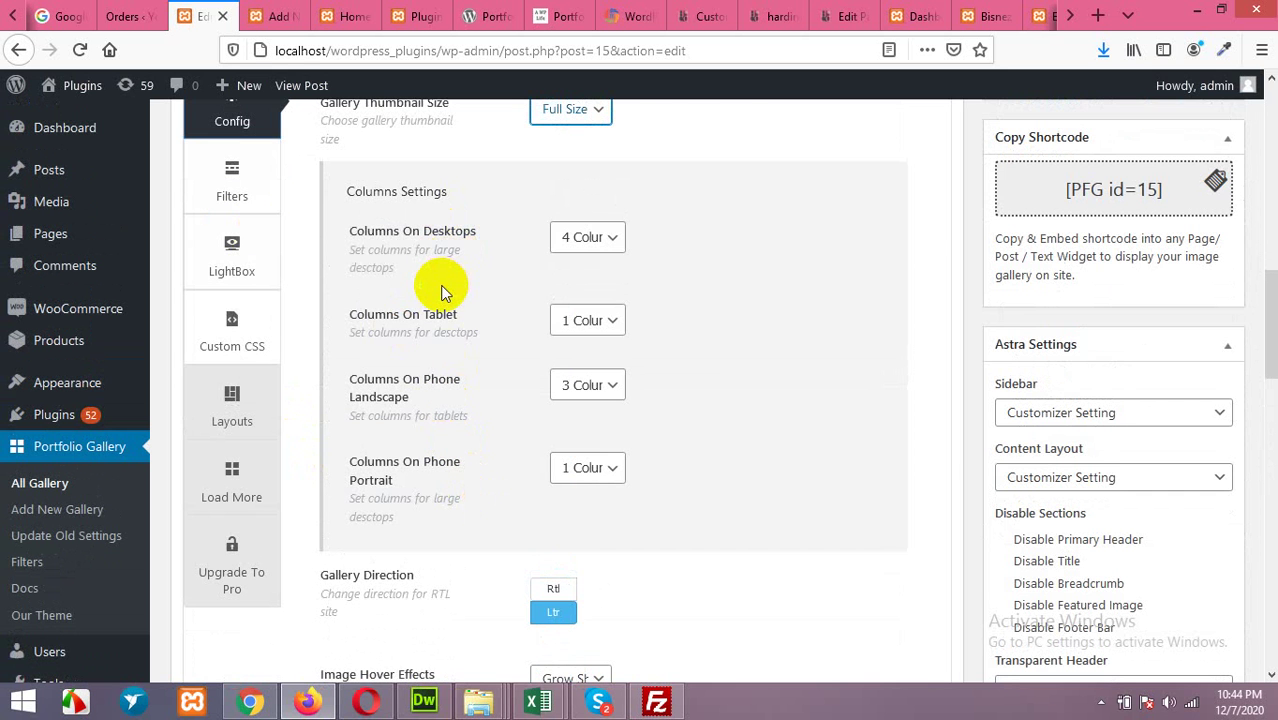
scroll(890, 445, up, 8)
scroll(1010, 457, up, 3)
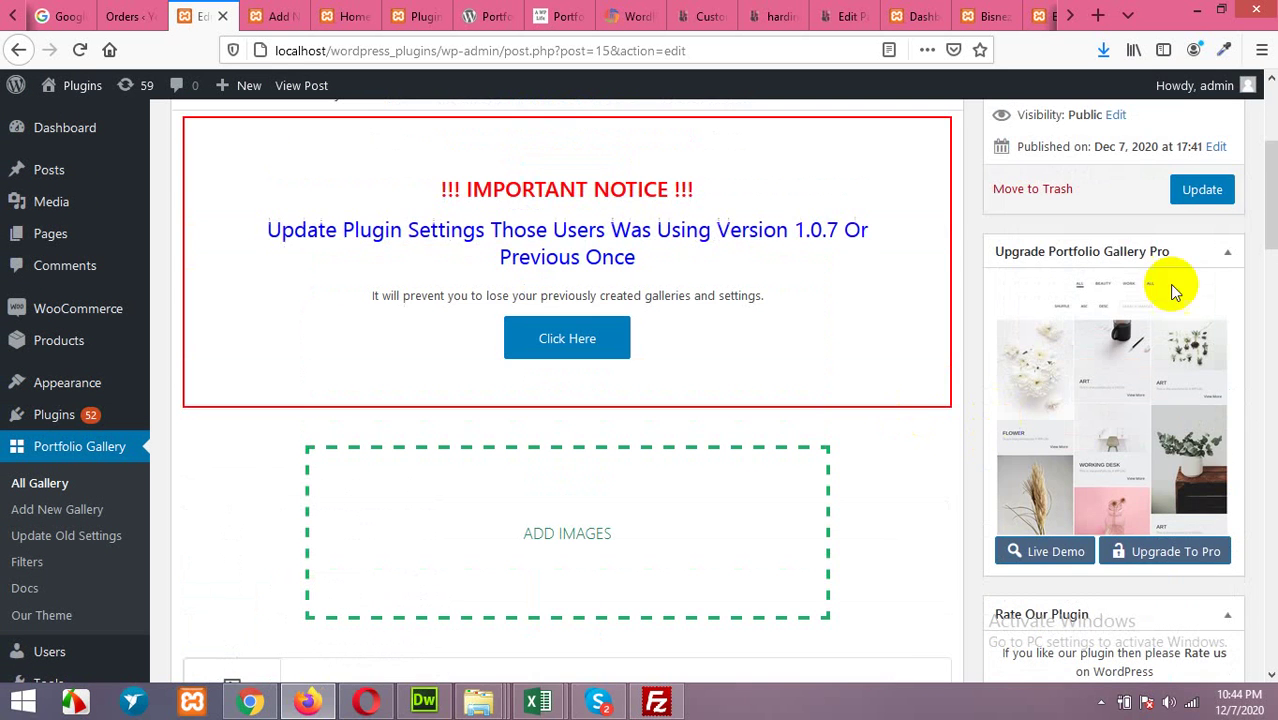
click(1216, 192)
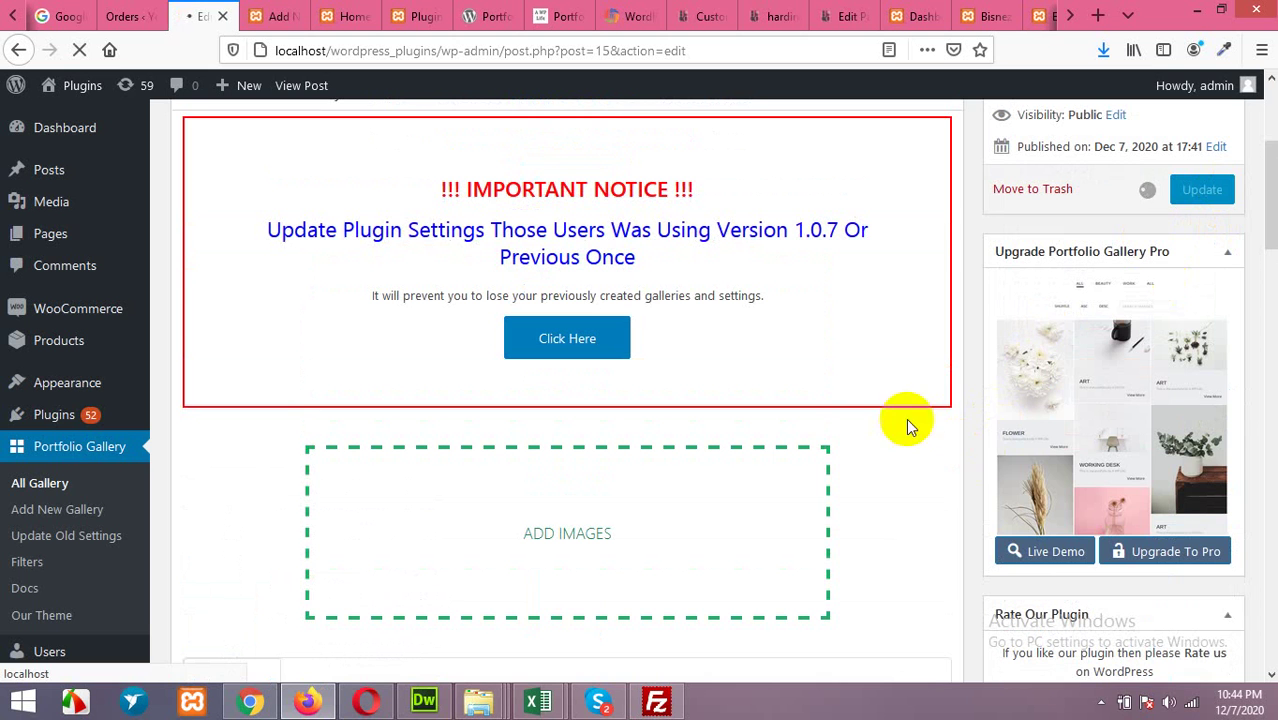
Step: Reload the live Homepage and filter the gallery to Applications, then Cell Phone
click(348, 12)
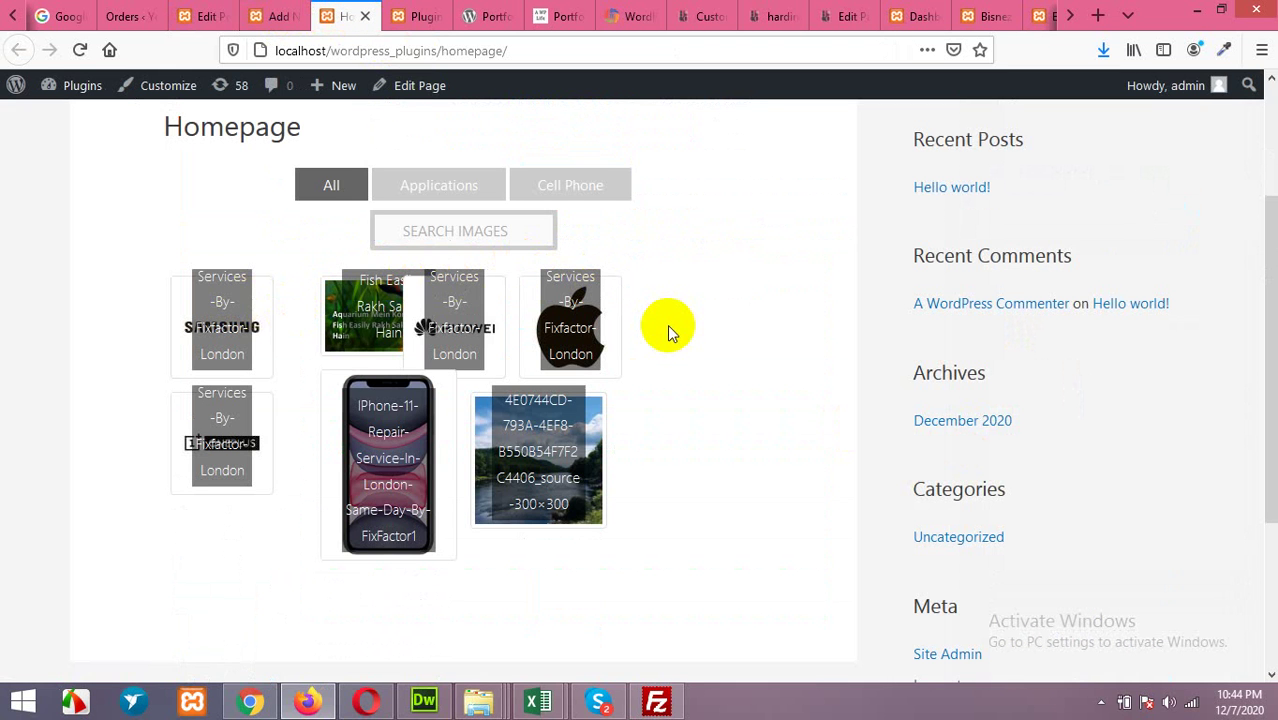
click(82, 49)
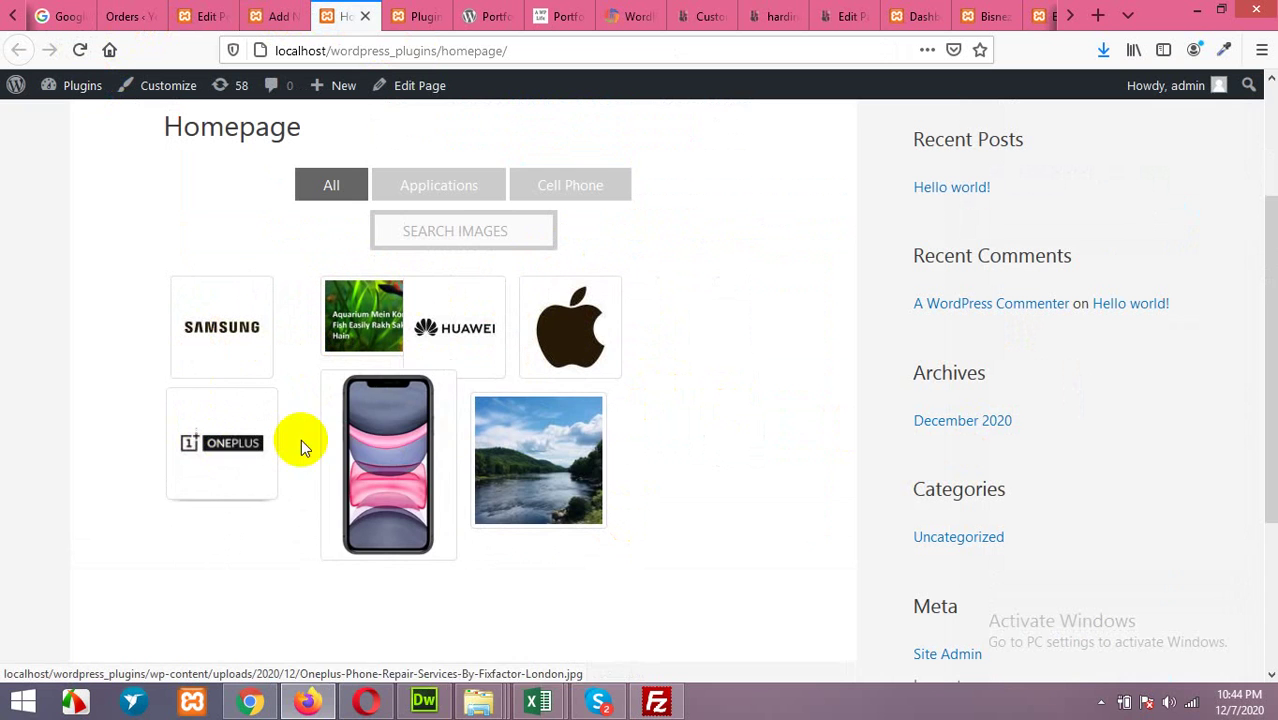
click(437, 186)
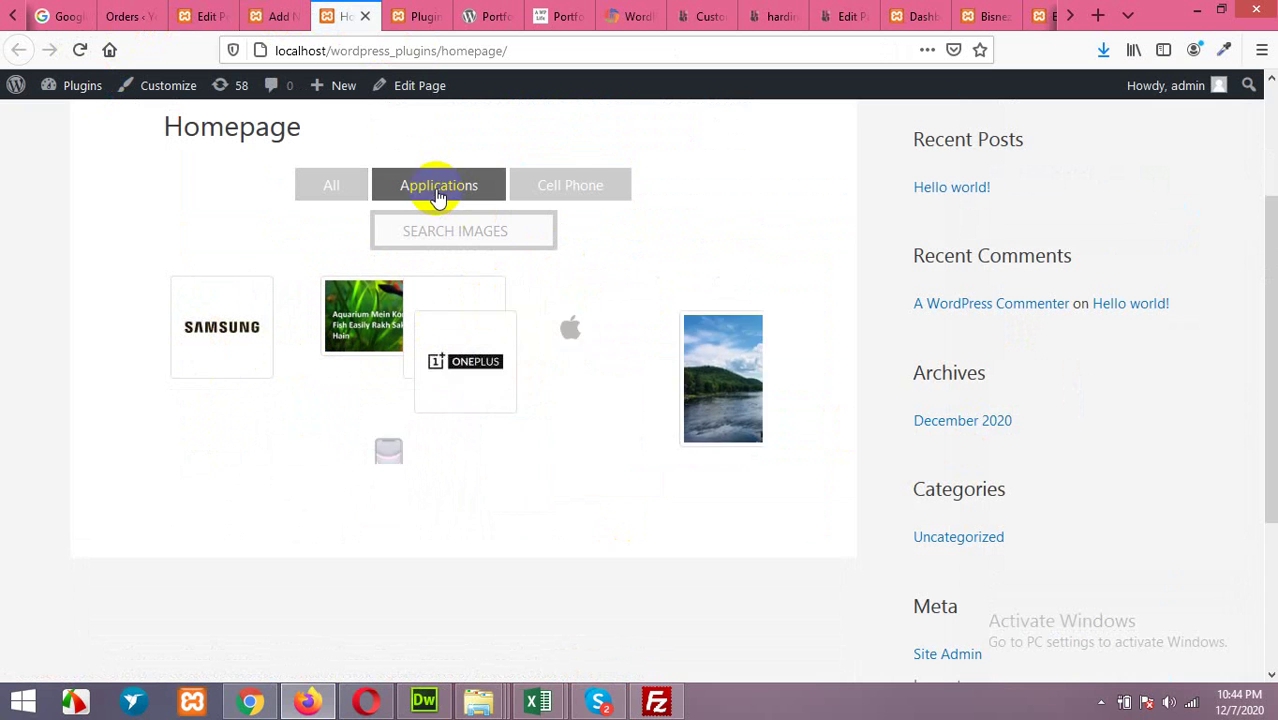
click(573, 190)
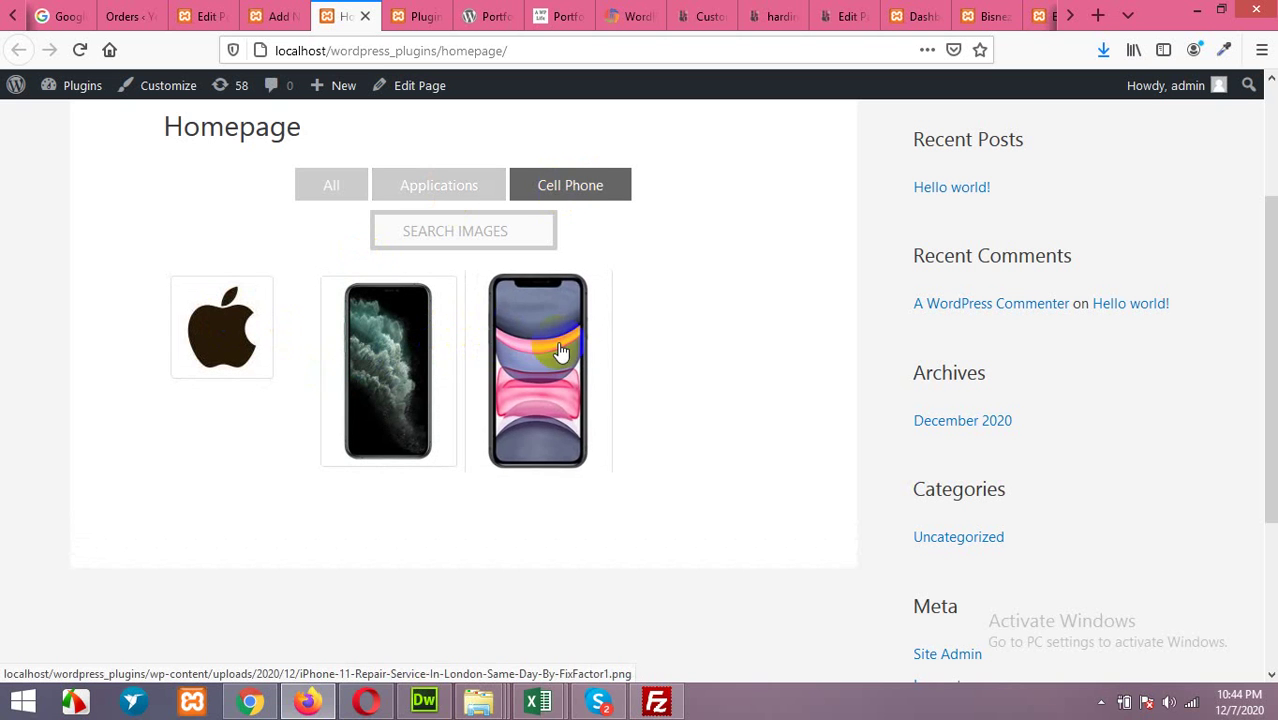
Step: Open the iPhone 11 Pro image in the lightbox, close it, and go back to the gallery editor
click(391, 369)
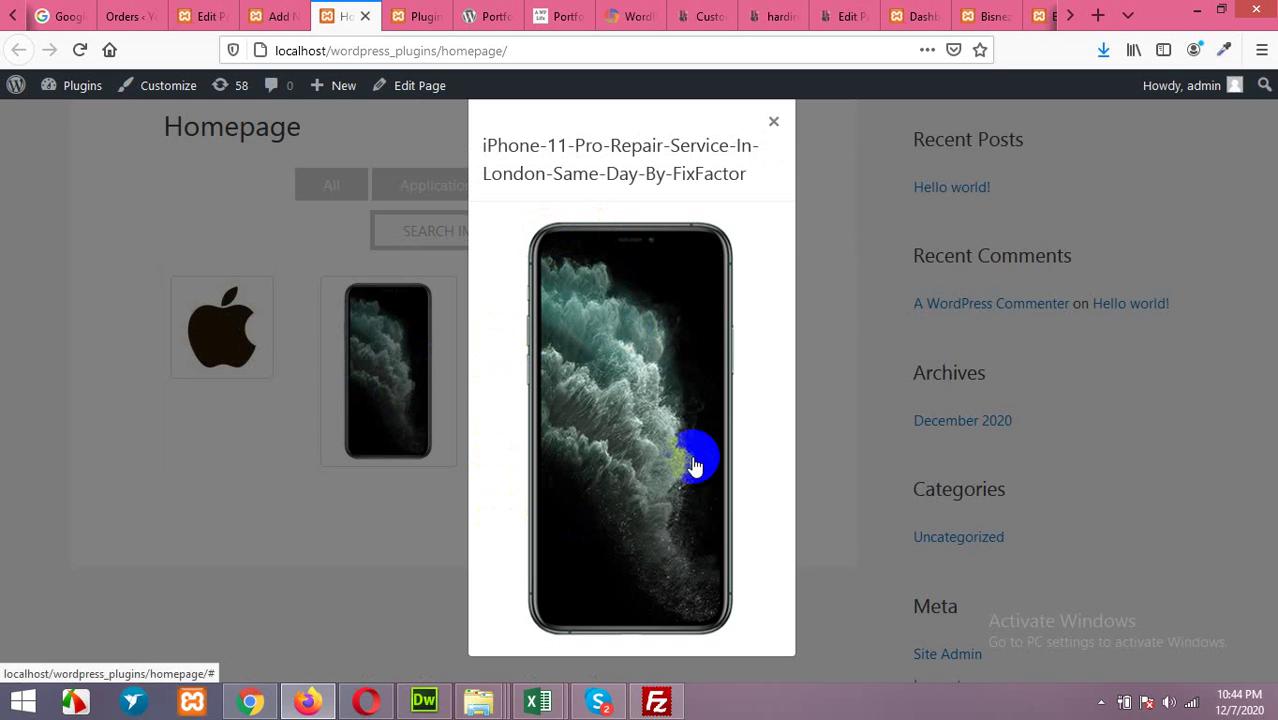
click(773, 121)
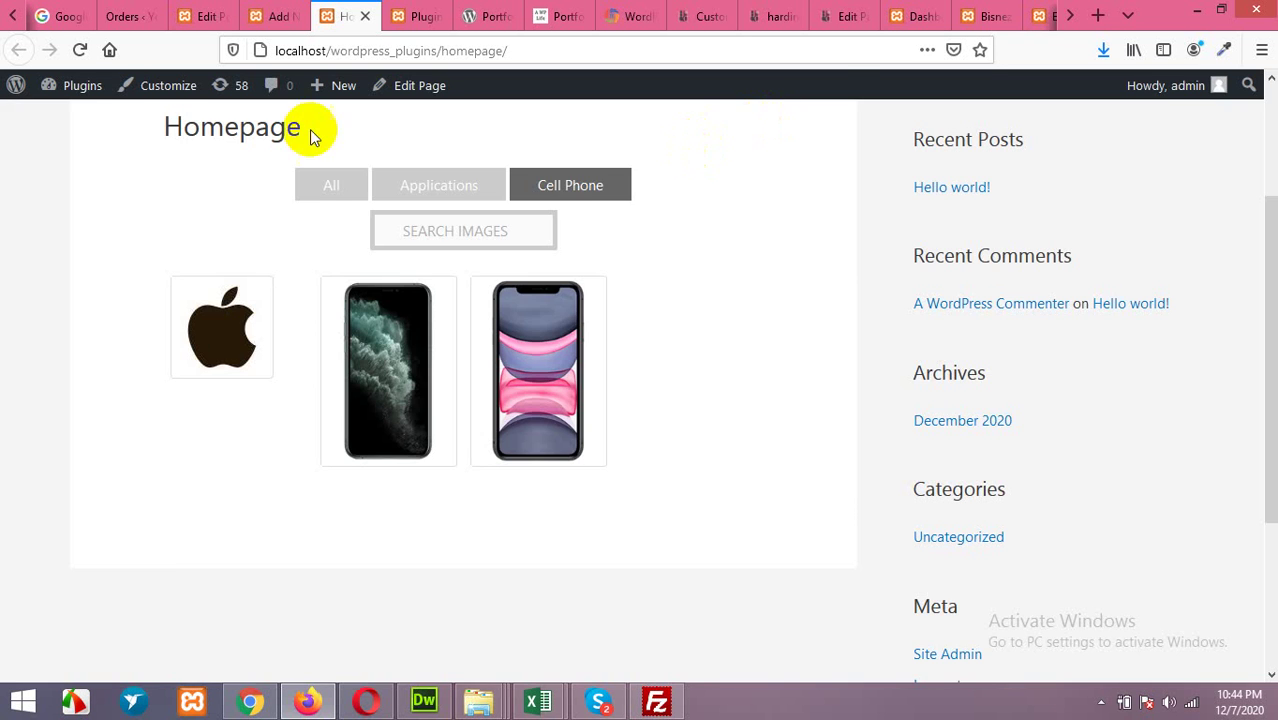
click(208, 14)
Step: Review the Enable Lightbox choices on the LightBox tab, leaving Bootstrap Light Box selected
scroll(391, 305, down, 2)
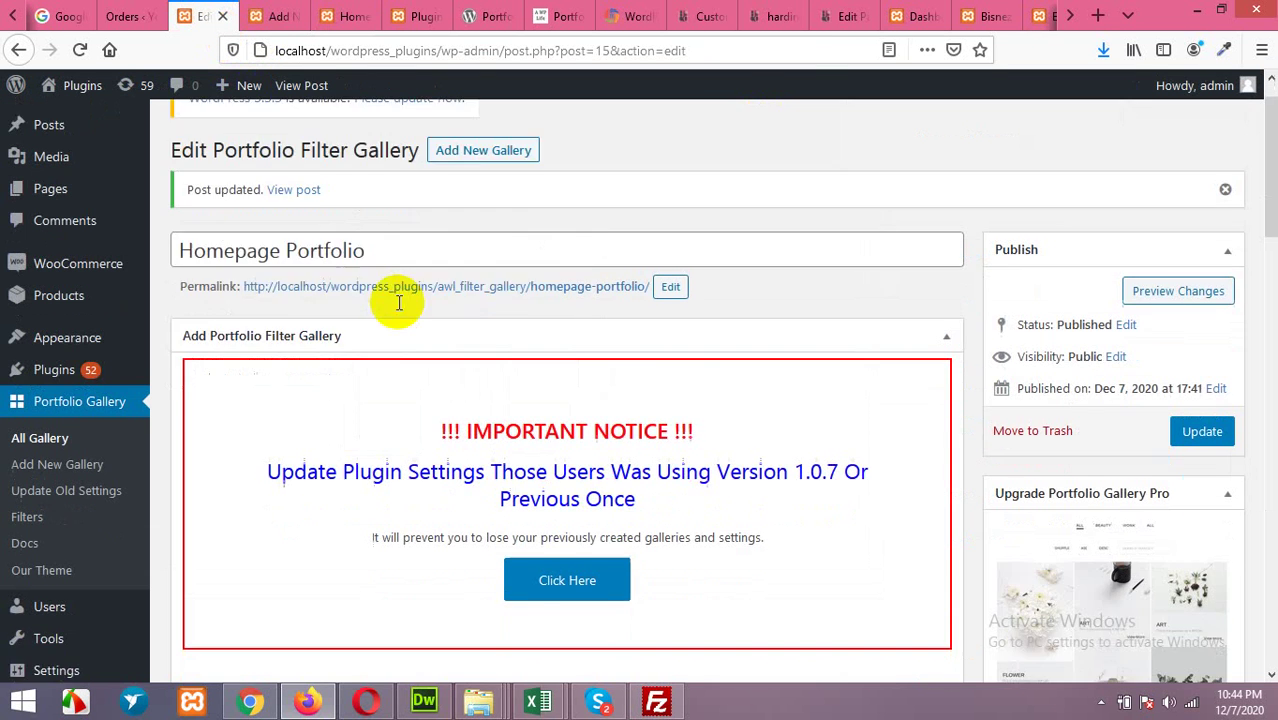
scroll(388, 340, down, 10)
scroll(331, 423, down, 3)
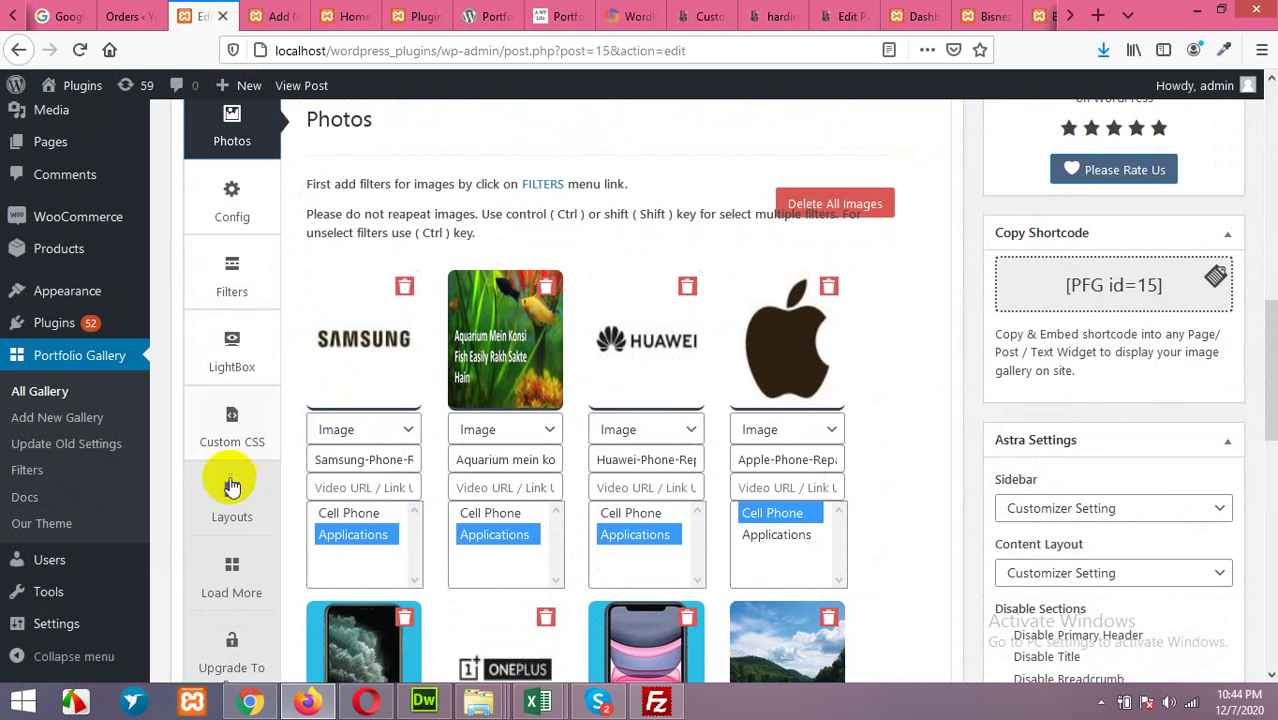
click(232, 366)
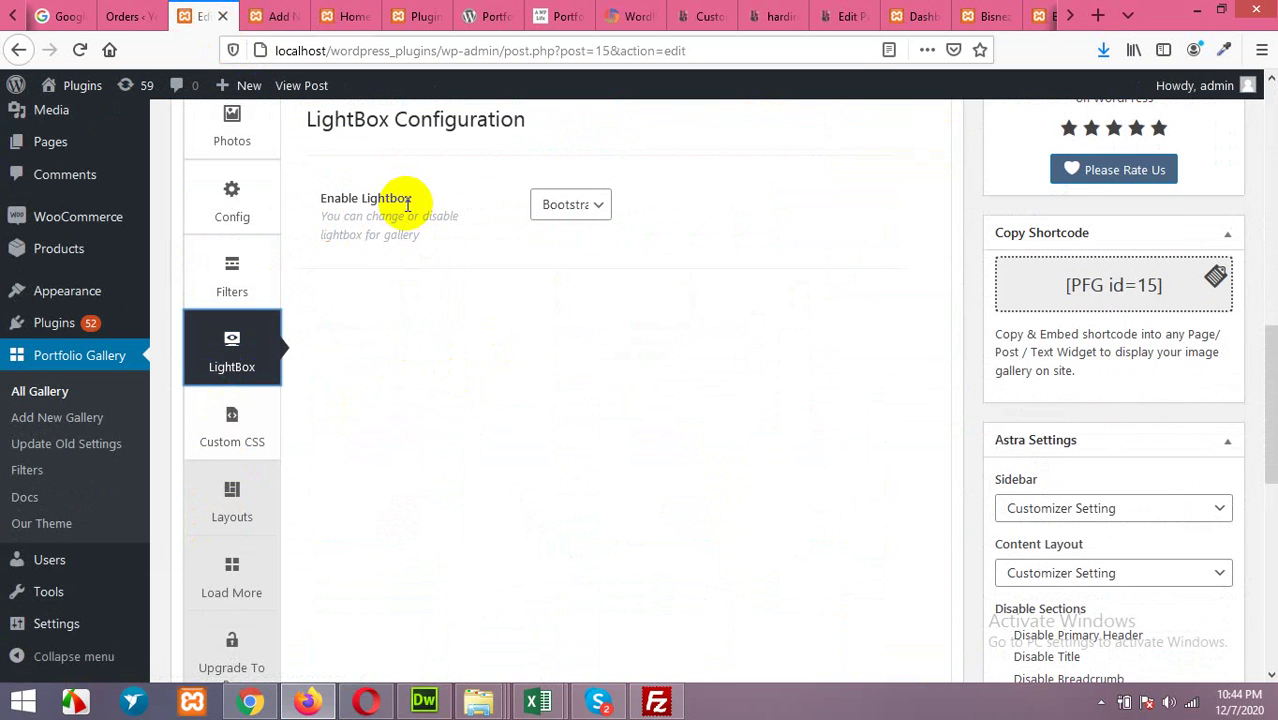
click(596, 205)
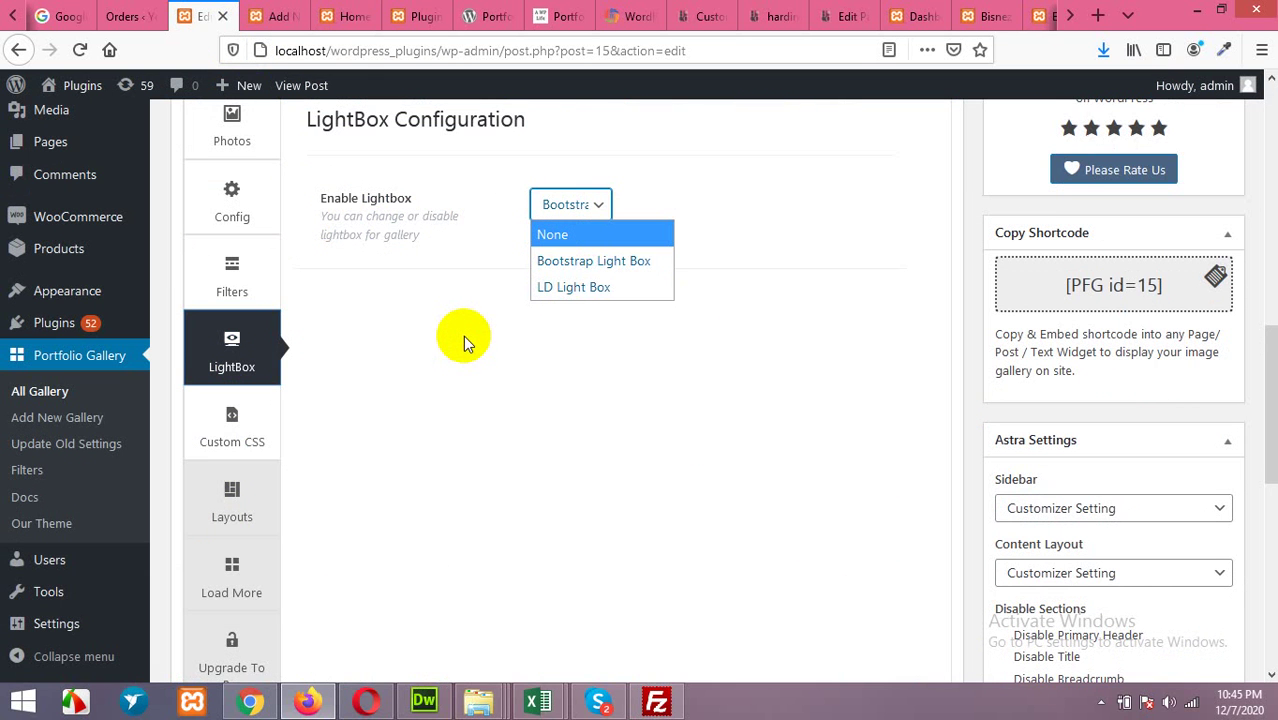
click(458, 389)
scroll(494, 352, up, 2)
scroll(494, 352, up, 2)
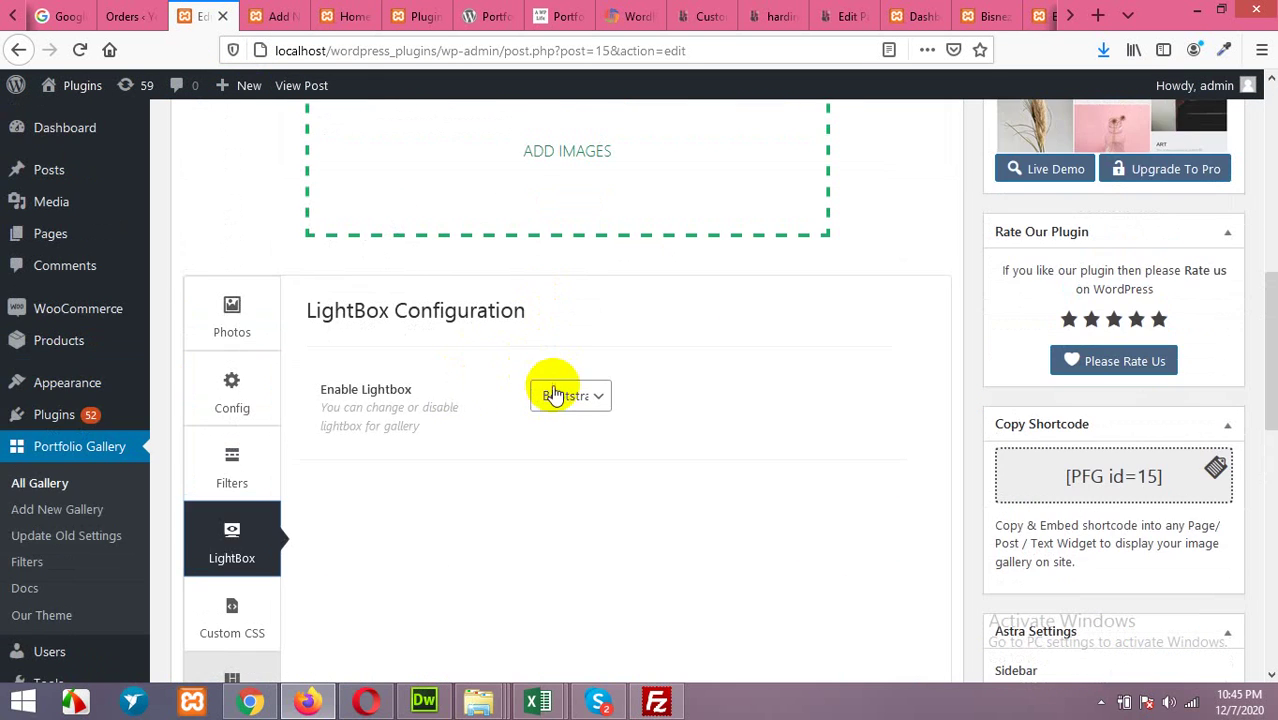
scroll(622, 438, up, 1)
scroll(713, 397, up, 4)
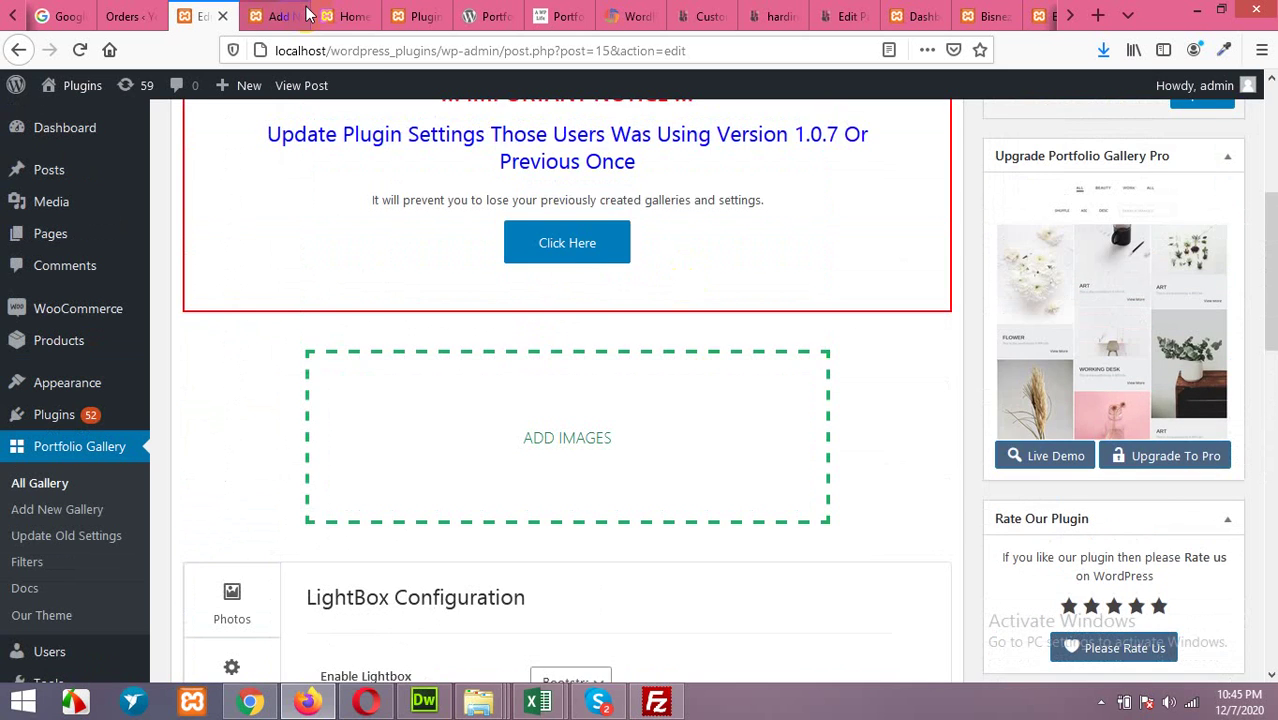
Step: Return to the live Homepage and scroll up to the Cell Phone–filtered gallery
click(343, 12)
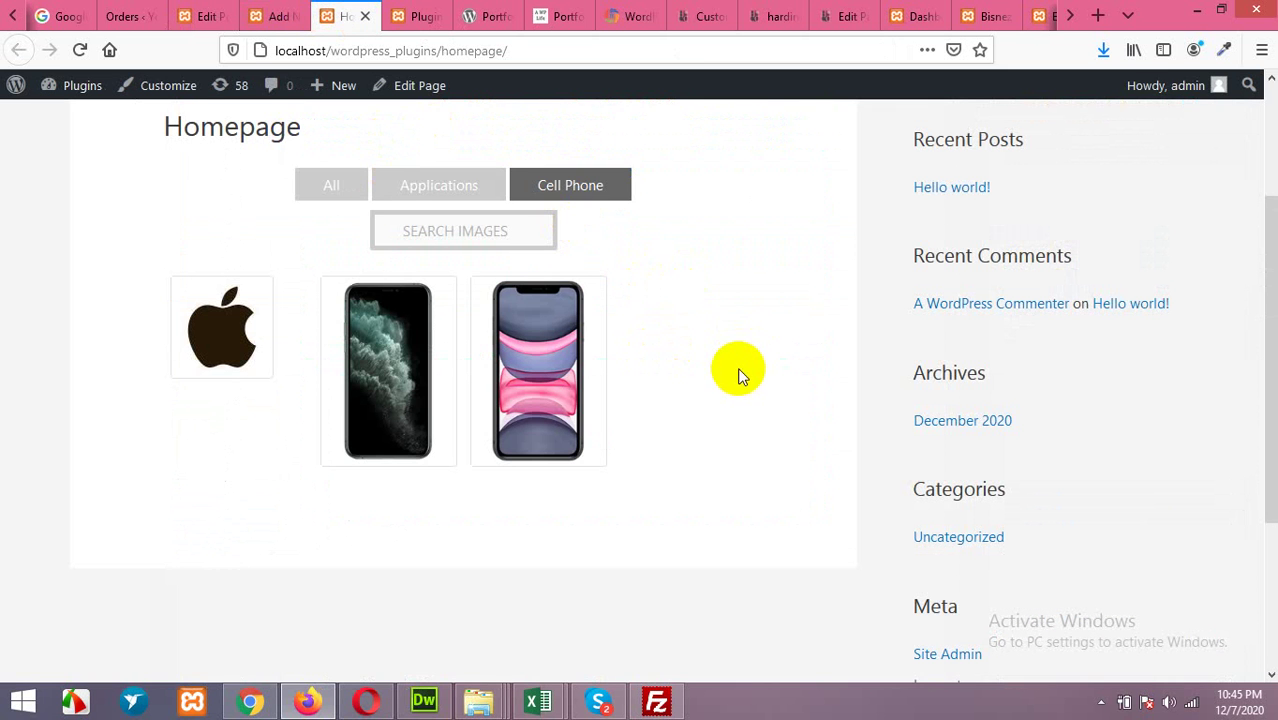
scroll(750, 338, up, 2)
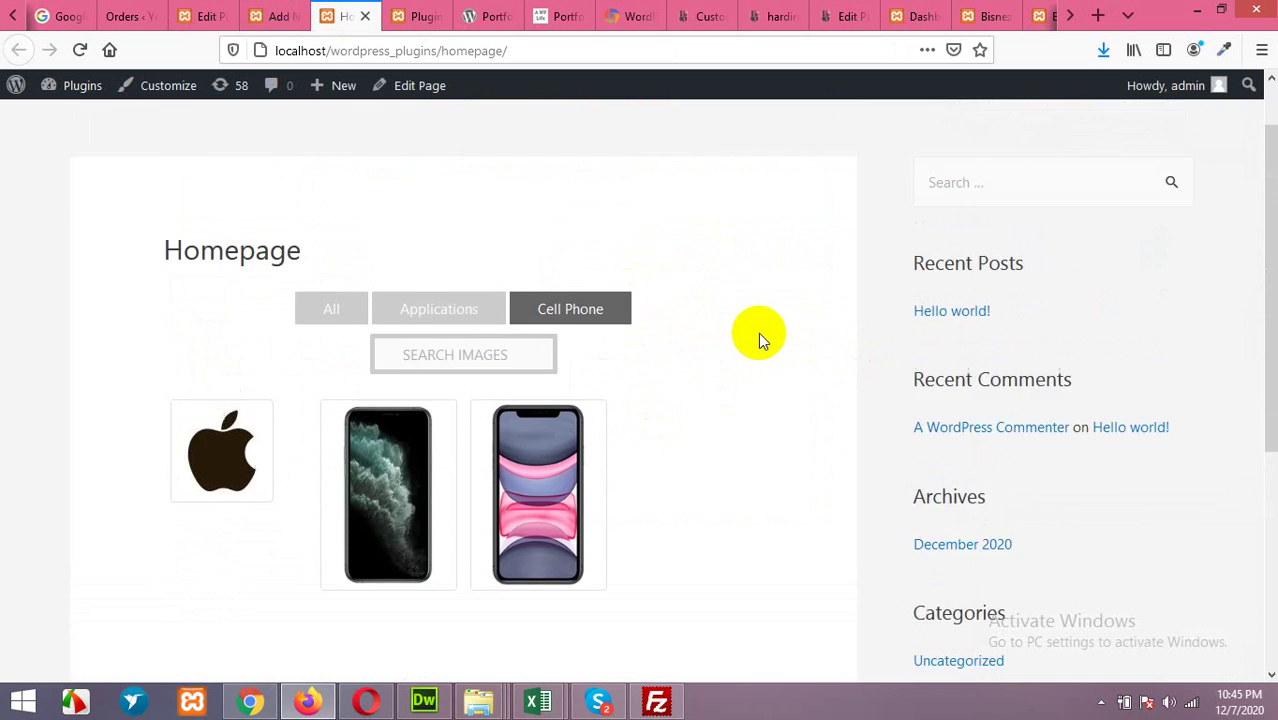
scroll(758, 332, up, 1)
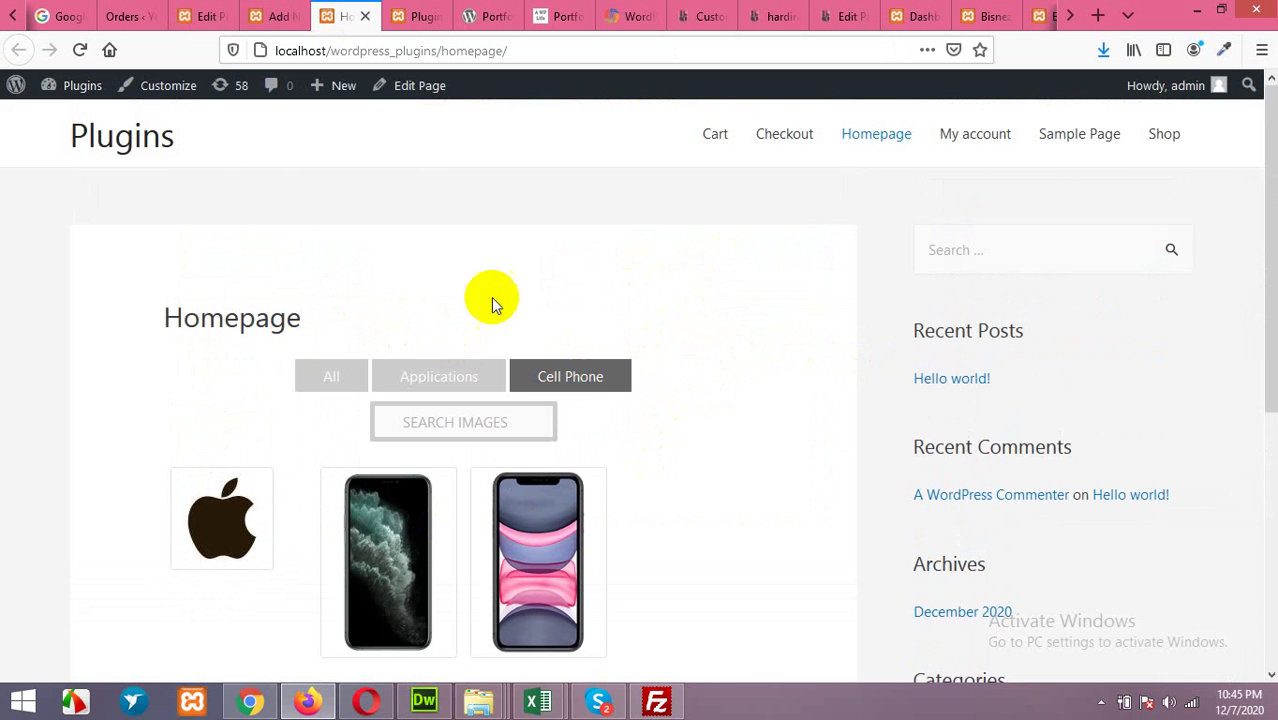
Step: On the awplife demo gallery, cycle the Accessories, Books, Electronics and Food & Drink filters
click(547, 12)
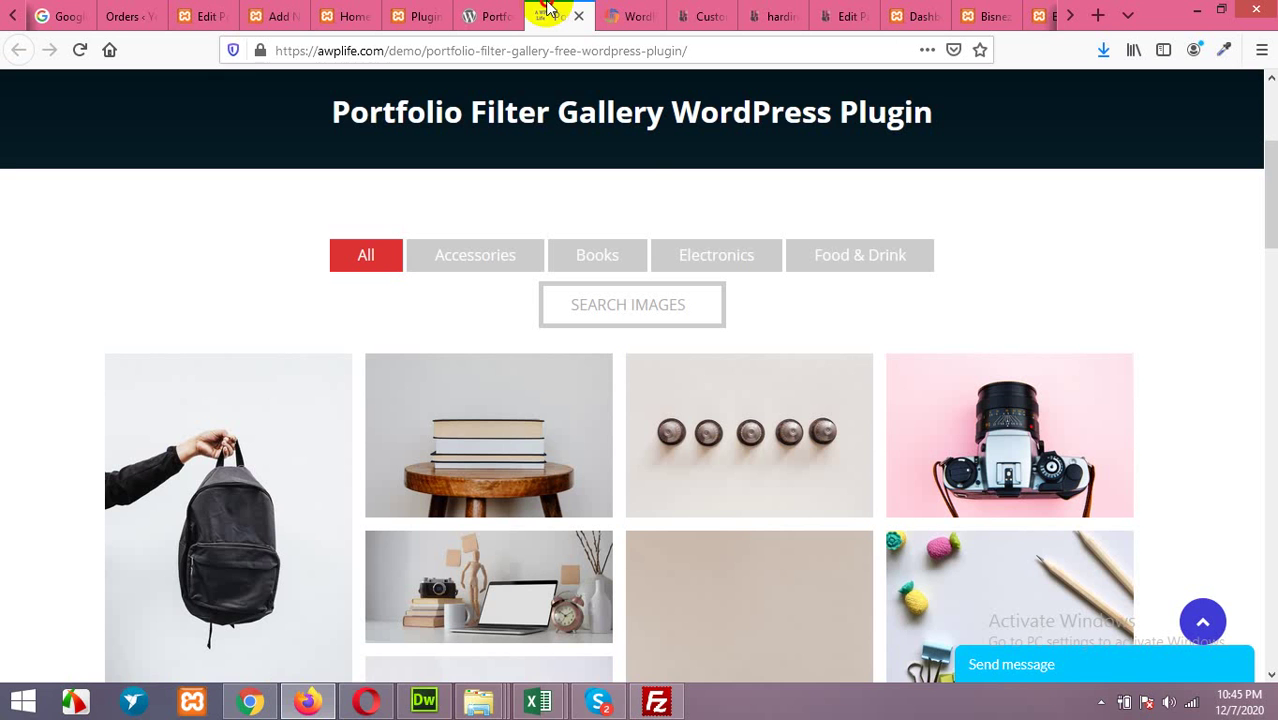
scroll(385, 456, down, 2)
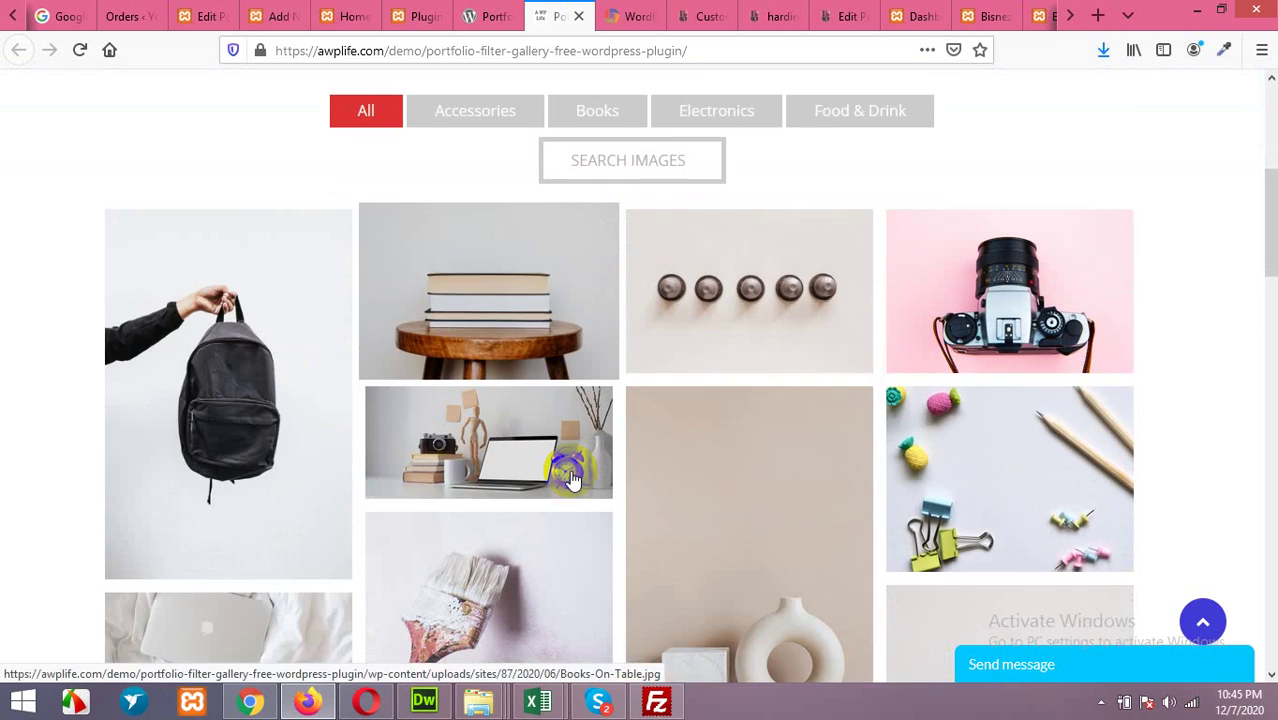
scroll(893, 476, down, 3)
scroll(551, 423, up, 5)
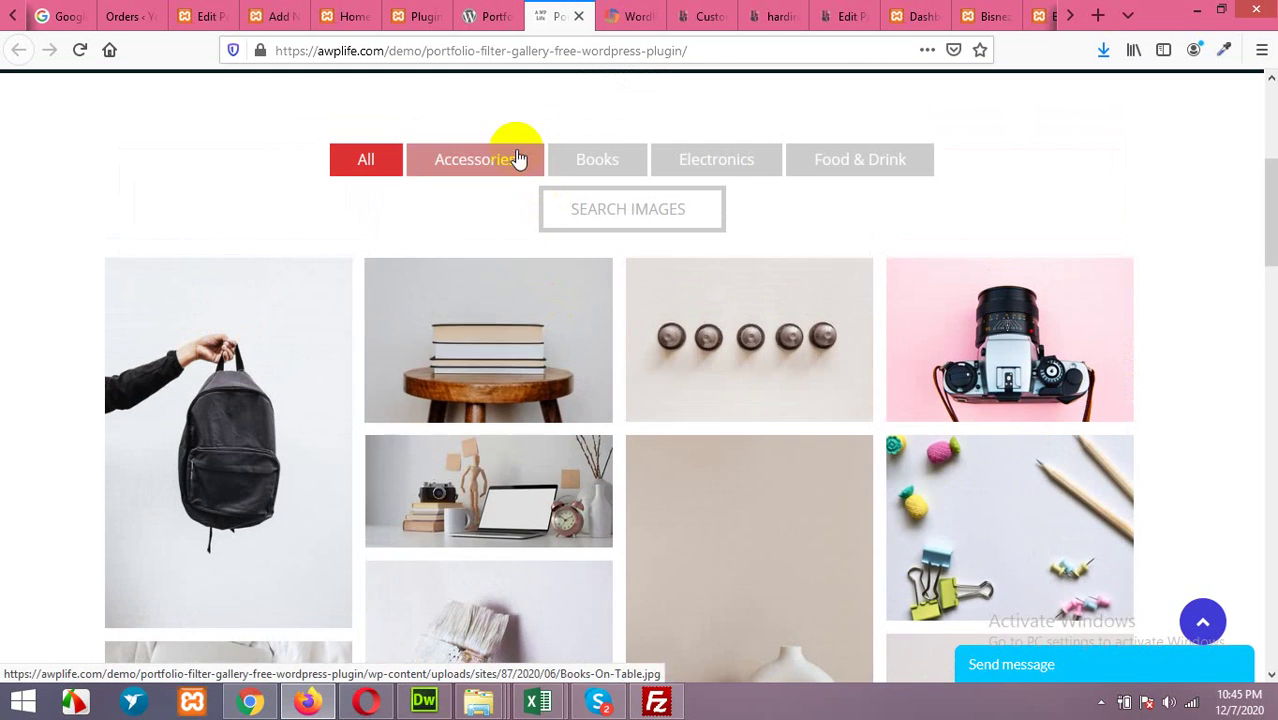
click(514, 158)
click(600, 162)
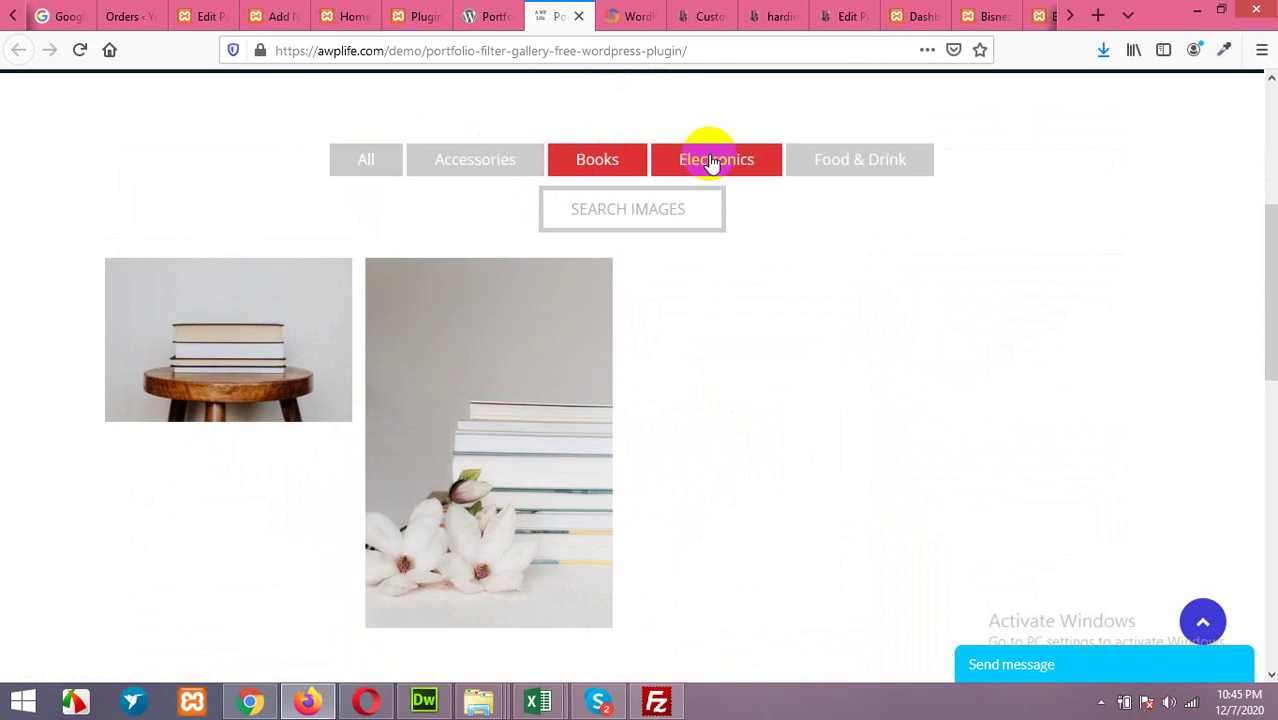
click(710, 162)
click(826, 160)
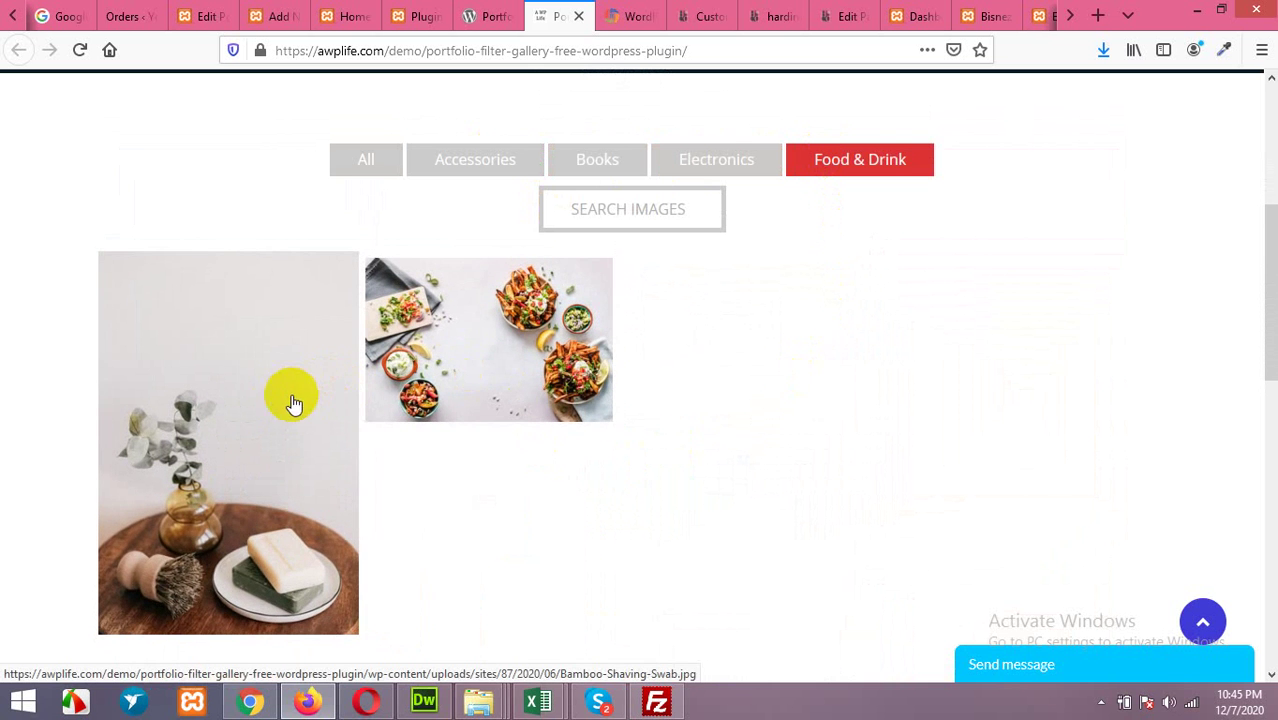
scroll(793, 437, up, 1)
scroll(800, 440, up, 2)
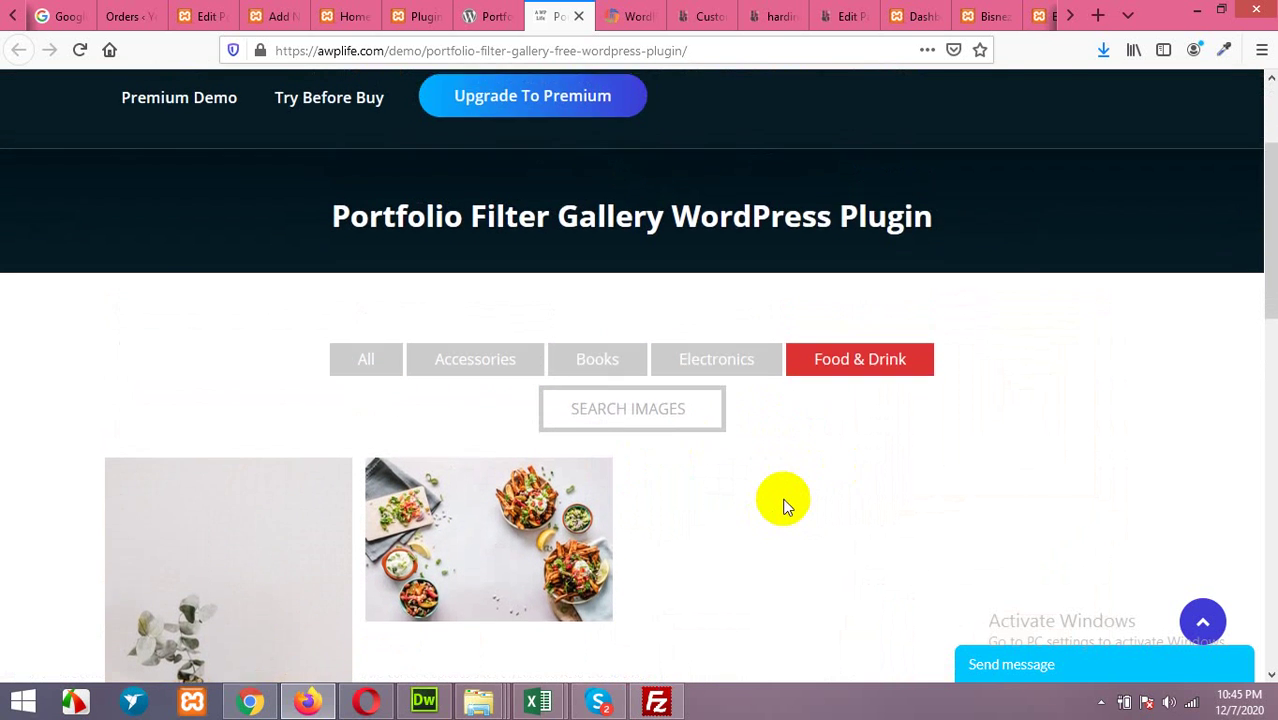
scroll(782, 503, up, 1)
scroll(121, 446, down, 1)
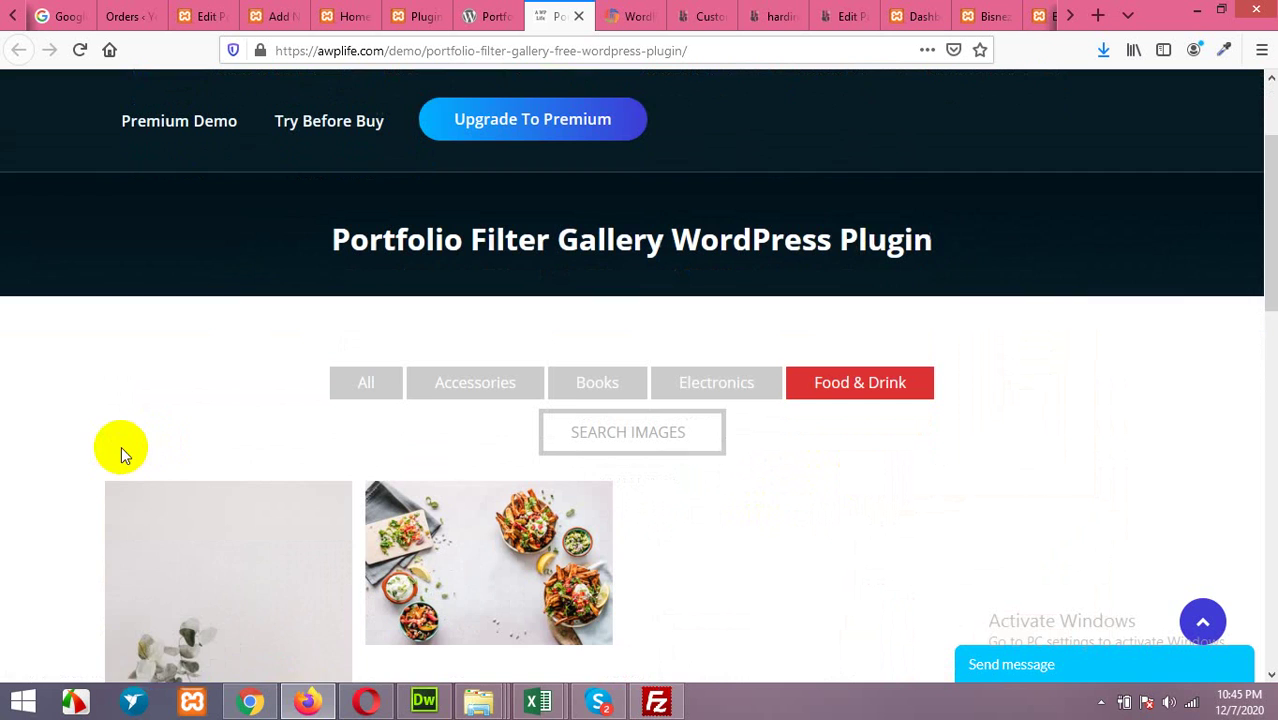